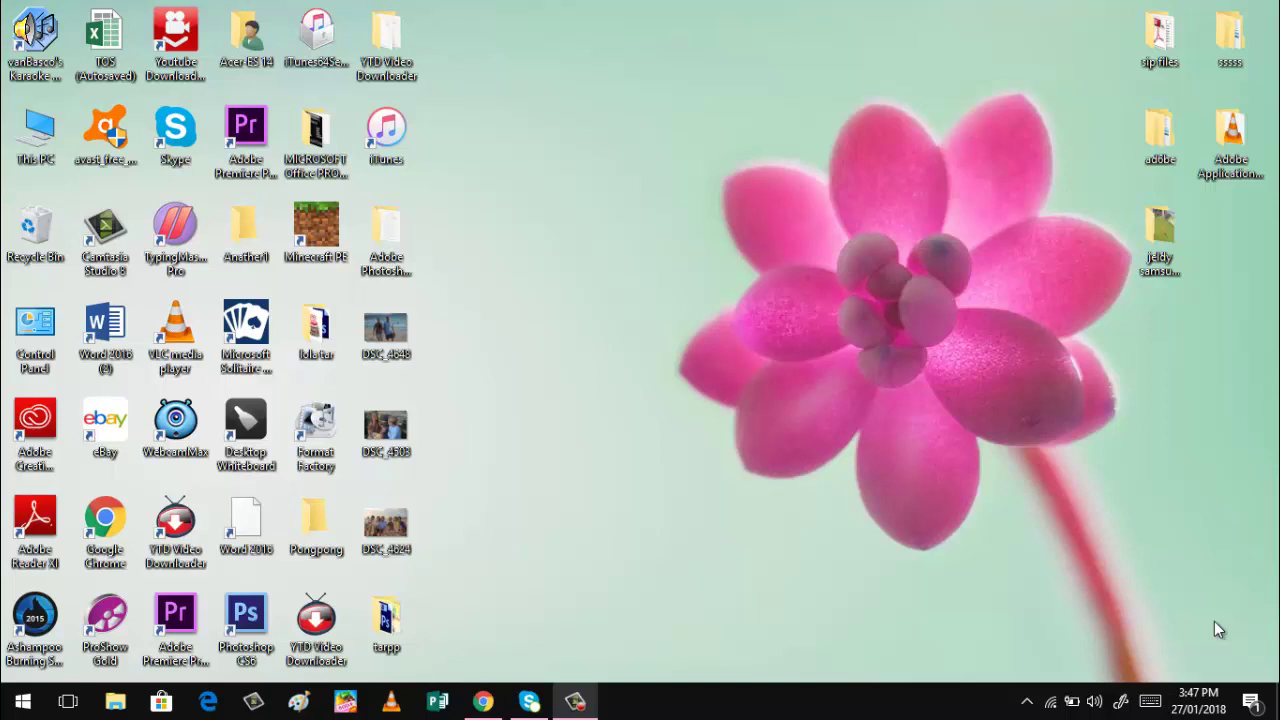
Launch Photoshop CS6 and create a white 48 × 36 inch document at 28.346 pixels/cm.
{"action": "left_click", "coordinate": [240, 617]}
{"action": "double_click", "coordinate": [240, 617]}
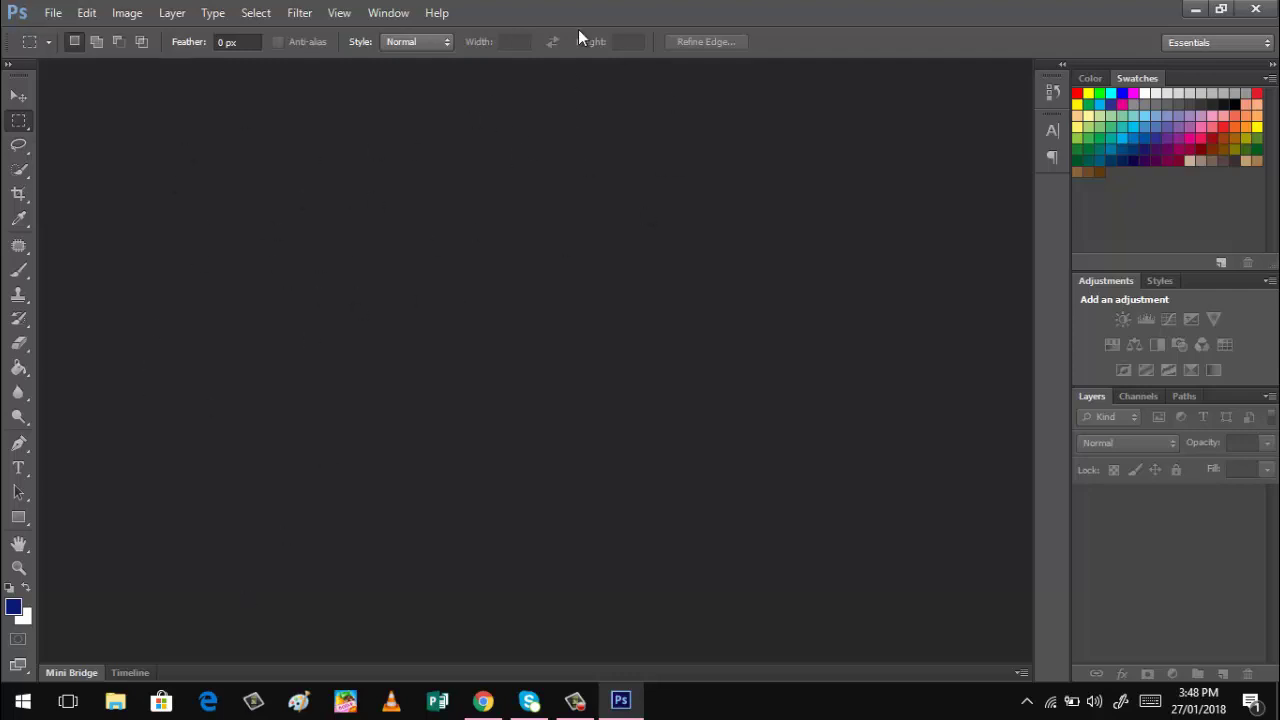
{"action": "left_click", "coordinate": [50, 15]}
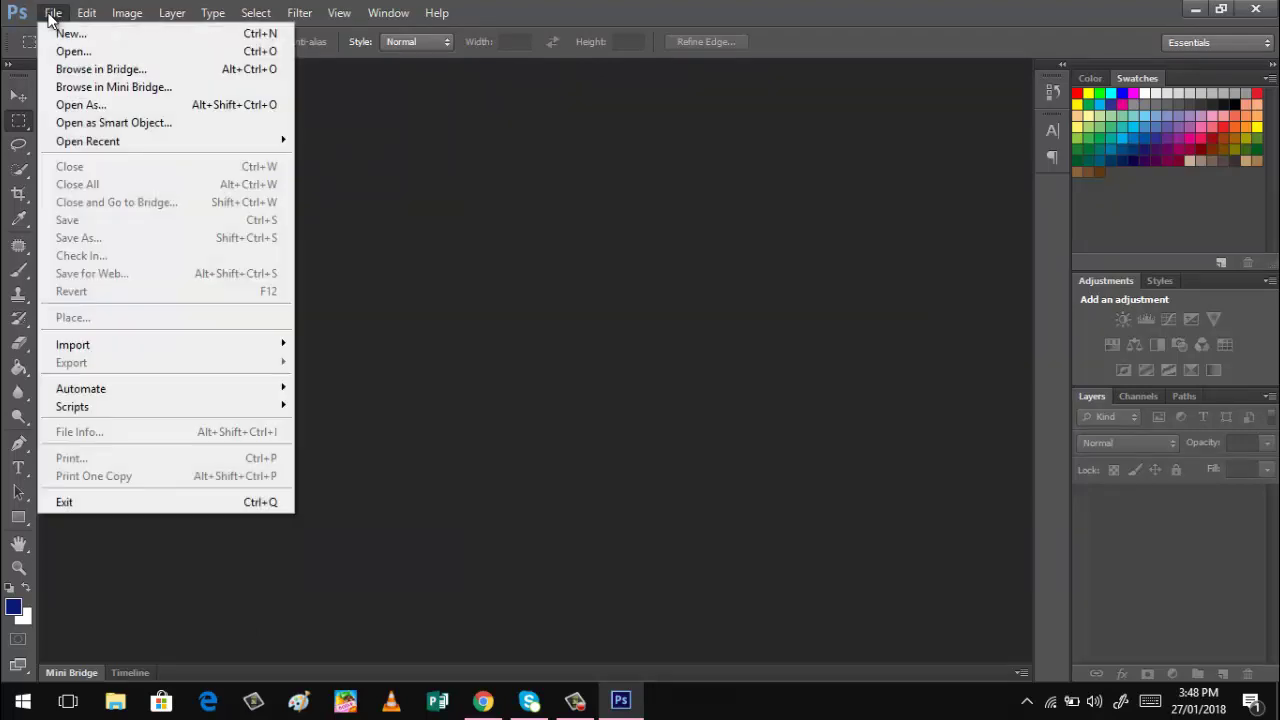
{"action": "left_click", "coordinate": [66, 37]}
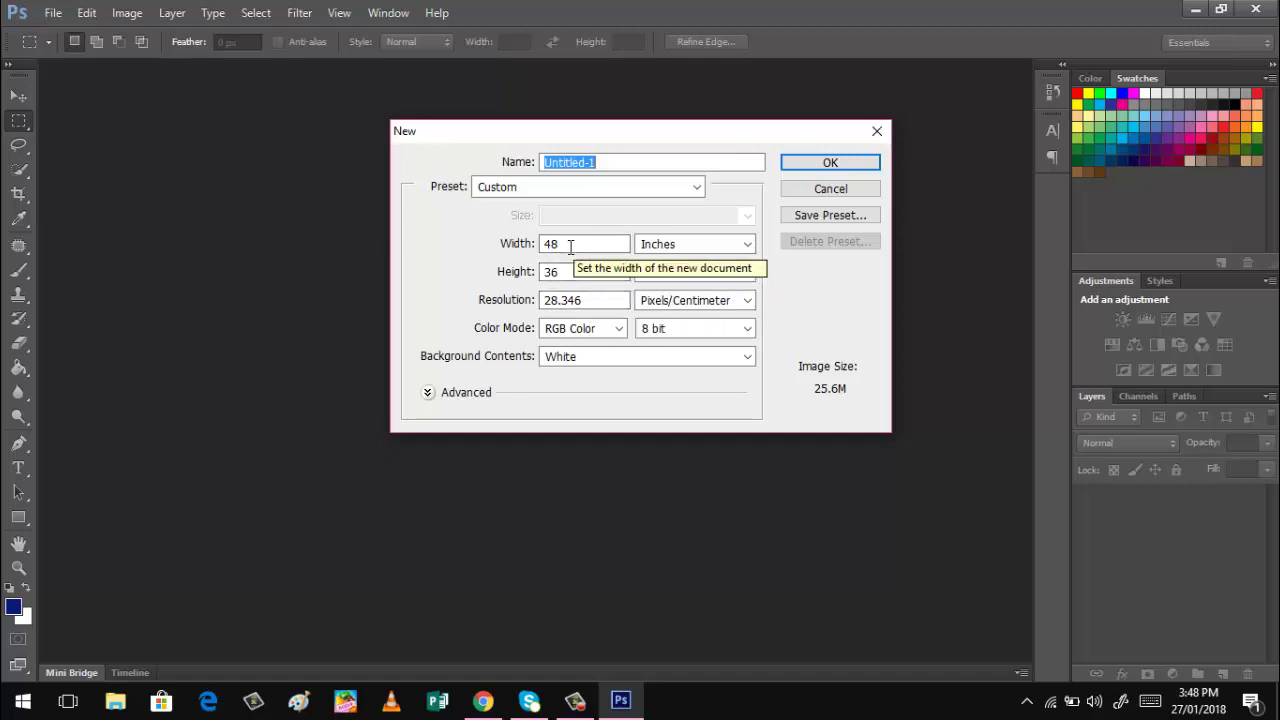
{"action": "left_click", "coordinate": [570, 295]}
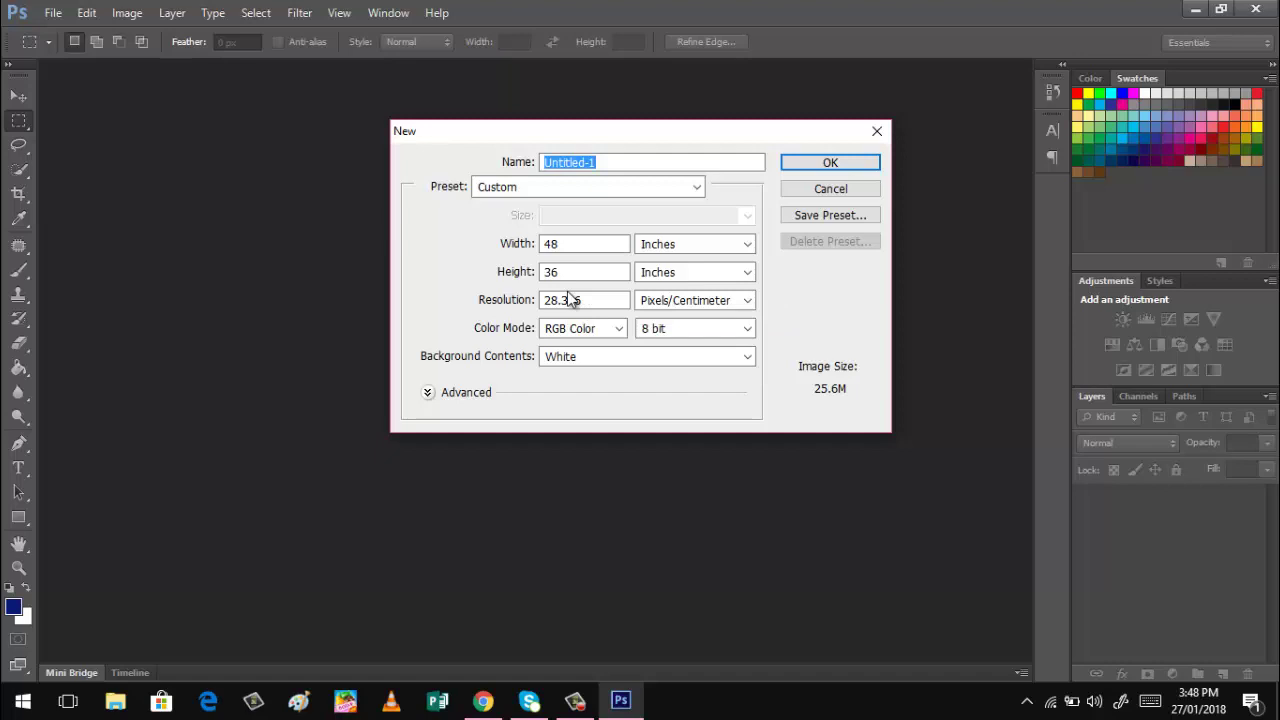
{"action": "left_click", "coordinate": [810, 162]}
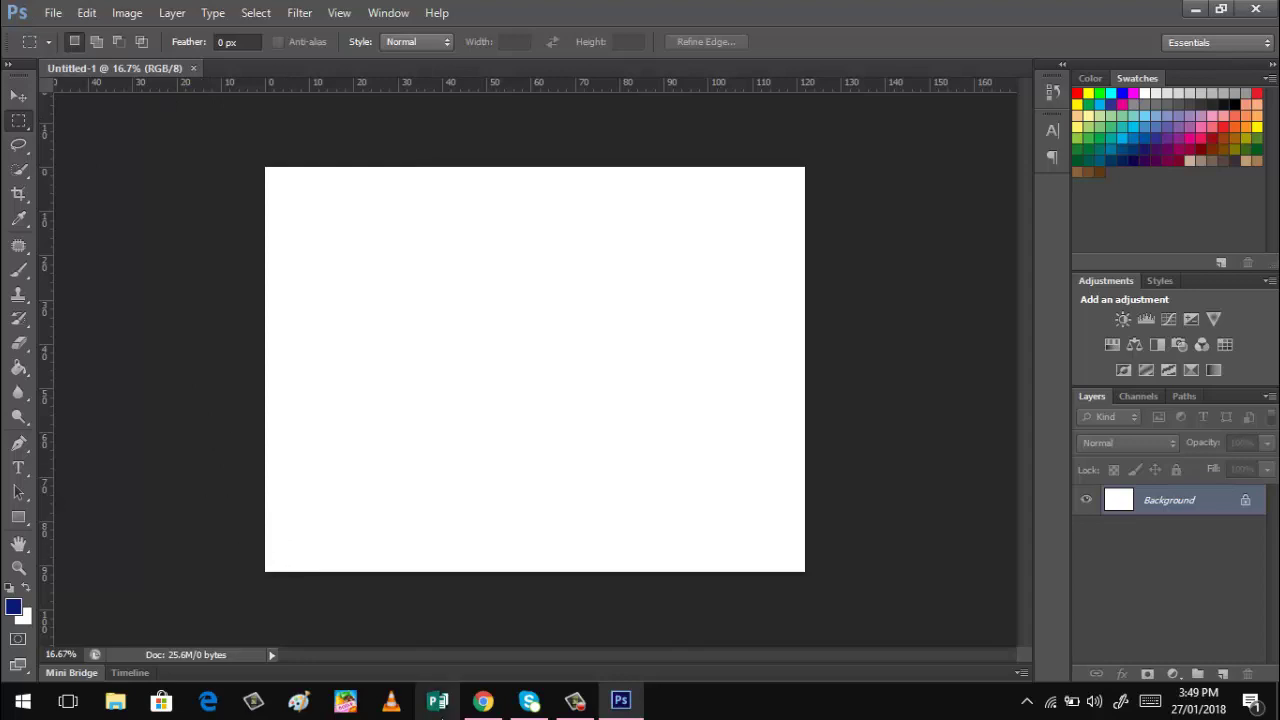
In the Google Images birthday results, visit the balloon template's 123rf source page, then close it.
{"action": "left_click", "coordinate": [483, 701]}
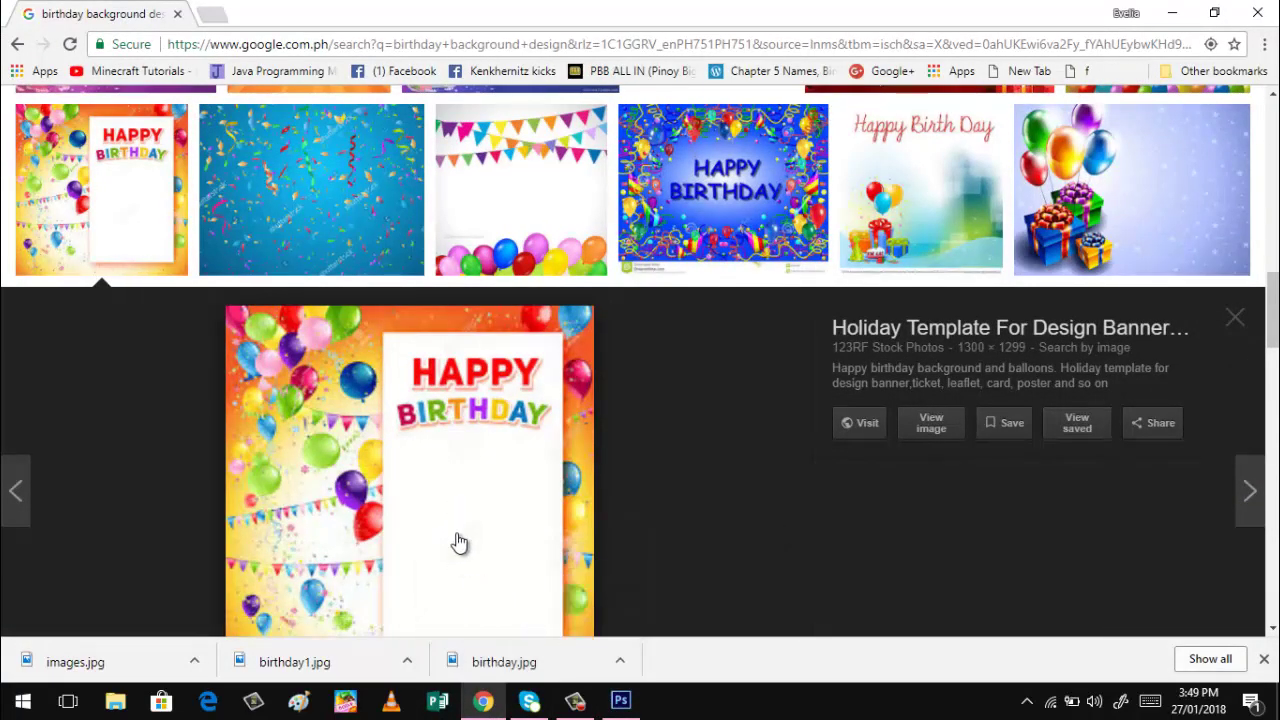
{"action": "left_click", "coordinate": [548, 521]}
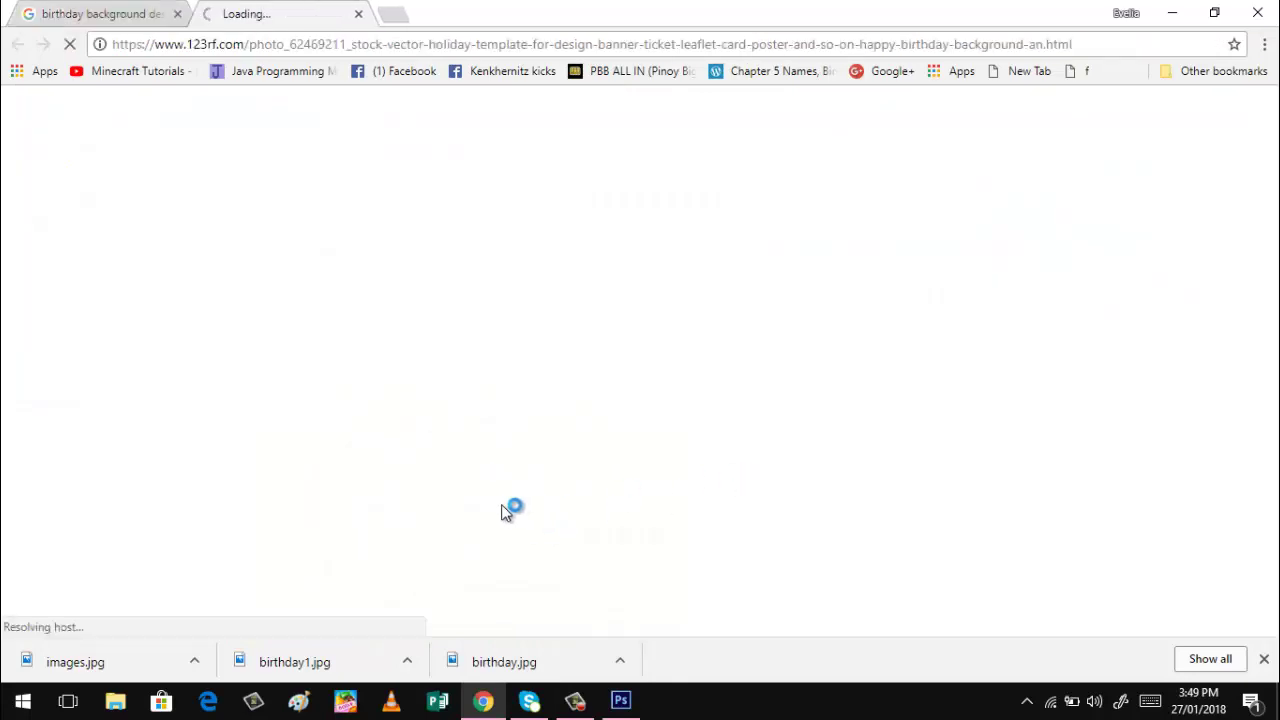
{"action": "left_click", "coordinate": [358, 15]}
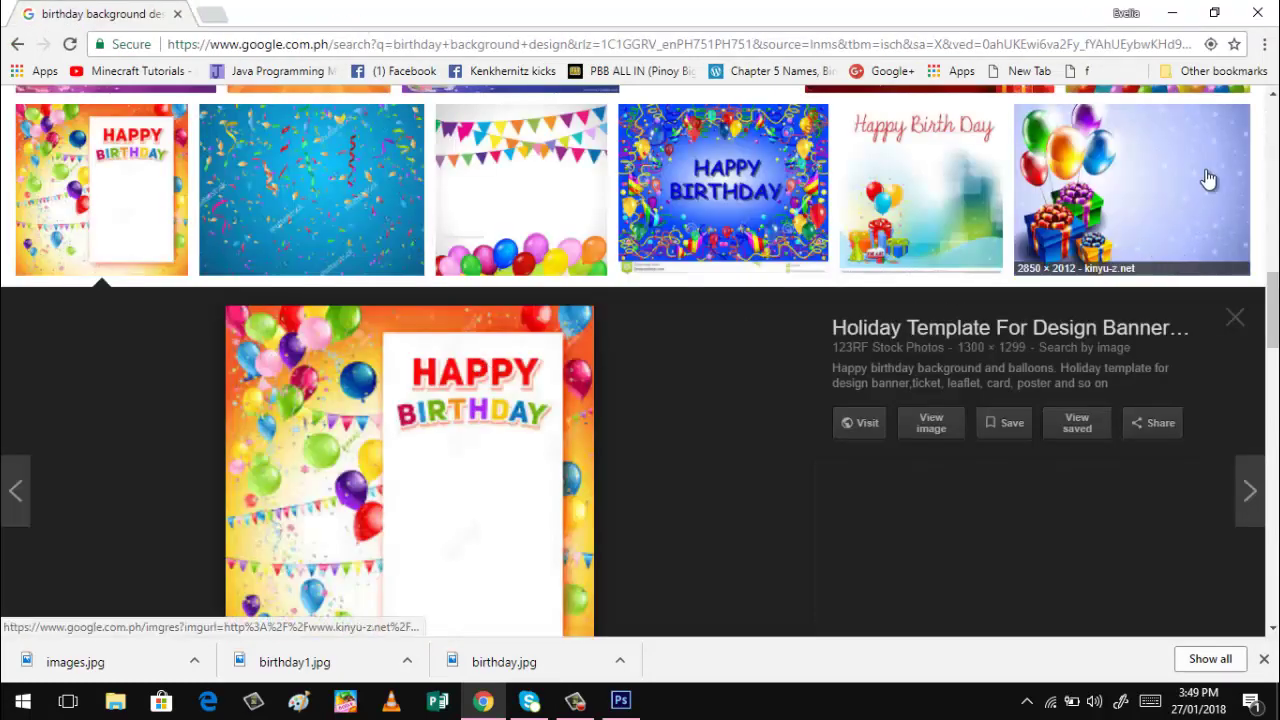
Scroll through the birthday background results back to the balloon template, then return to Photoshop.
{"action": "left_click", "coordinate": [1273, 96]}
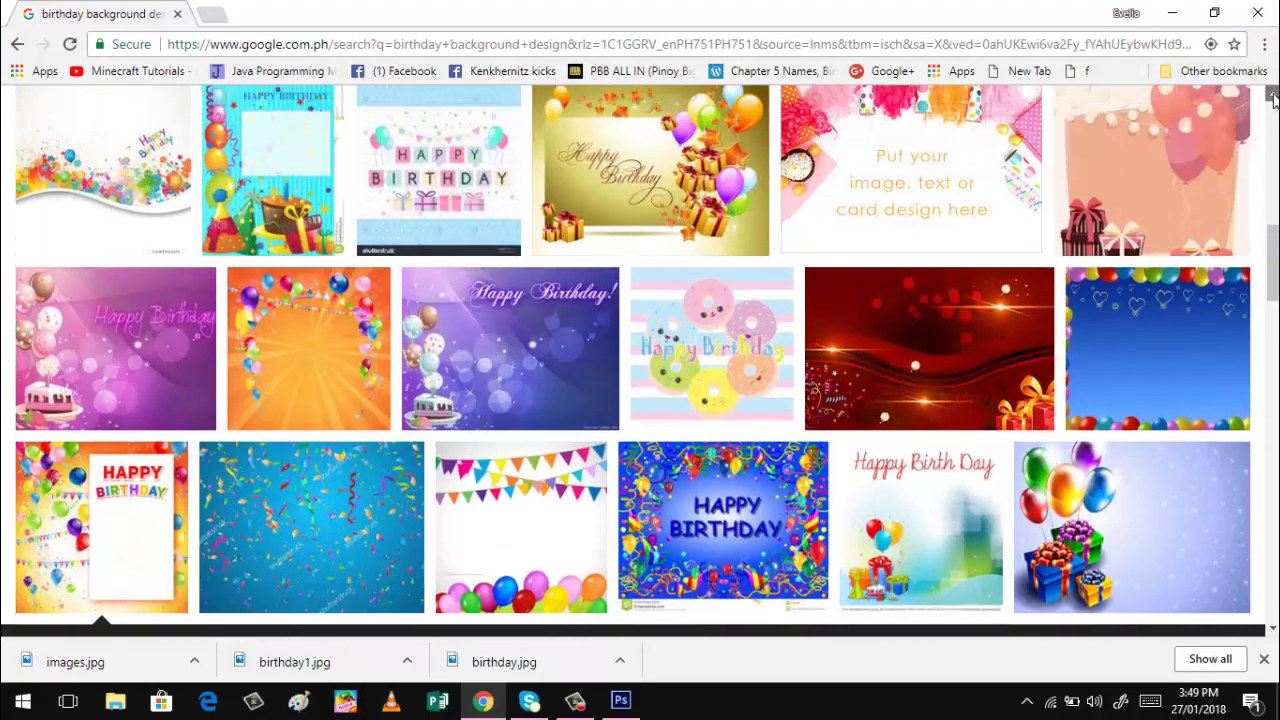
{"action": "left_click_drag", "start_coordinate": [1273, 96], "coordinate": [1274, 100]}
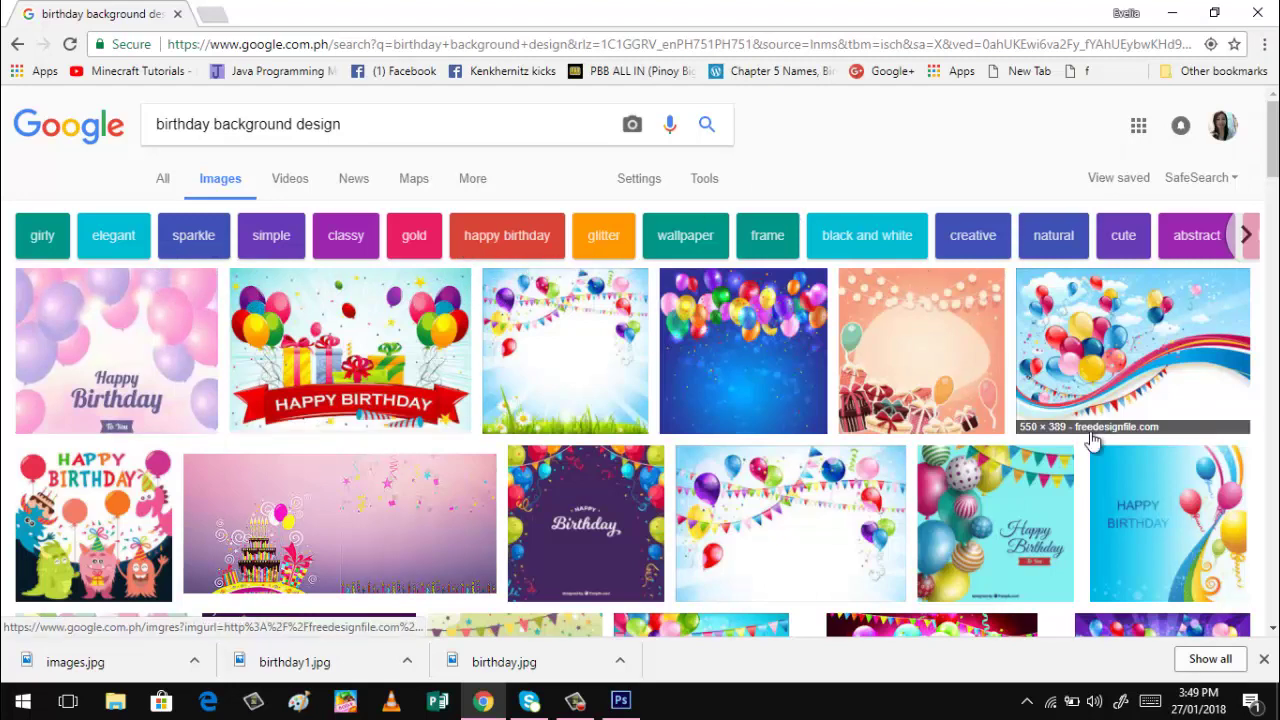
{"action": "left_click", "coordinate": [1273, 630]}
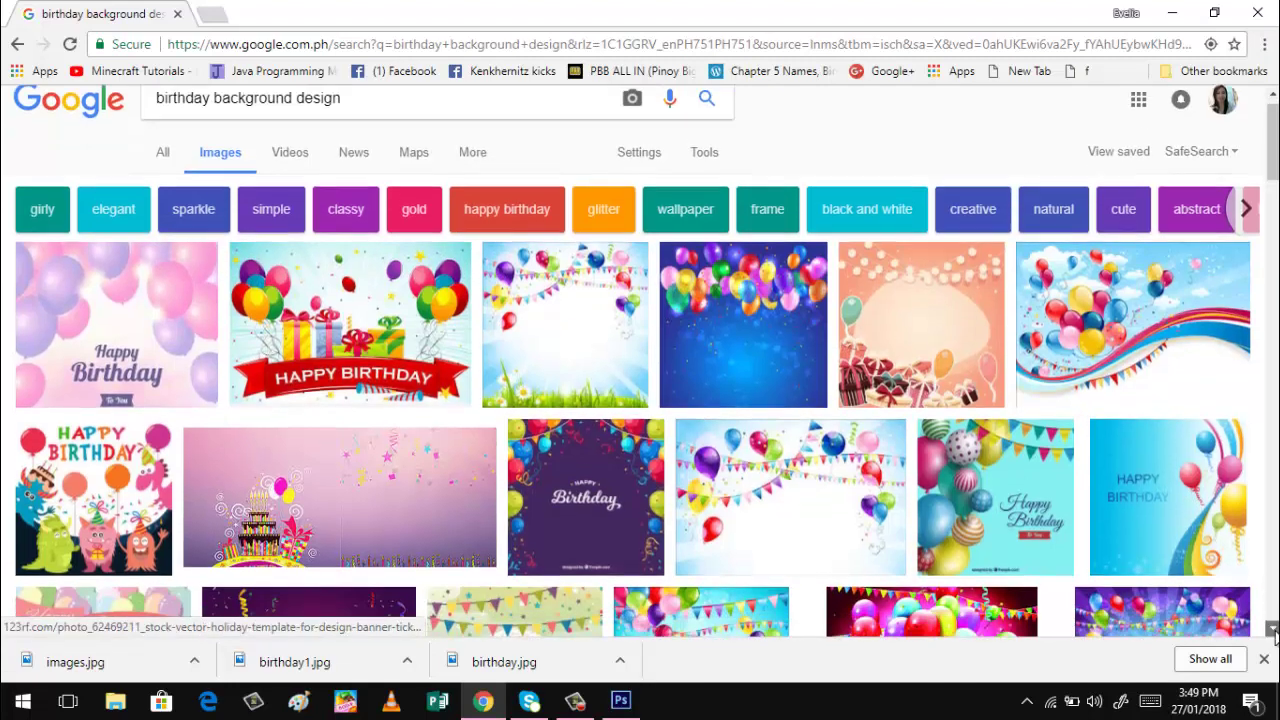
{"action": "scroll", "coordinate": [1273, 630], "scroll_direction": "down", "scroll_amount": 5}
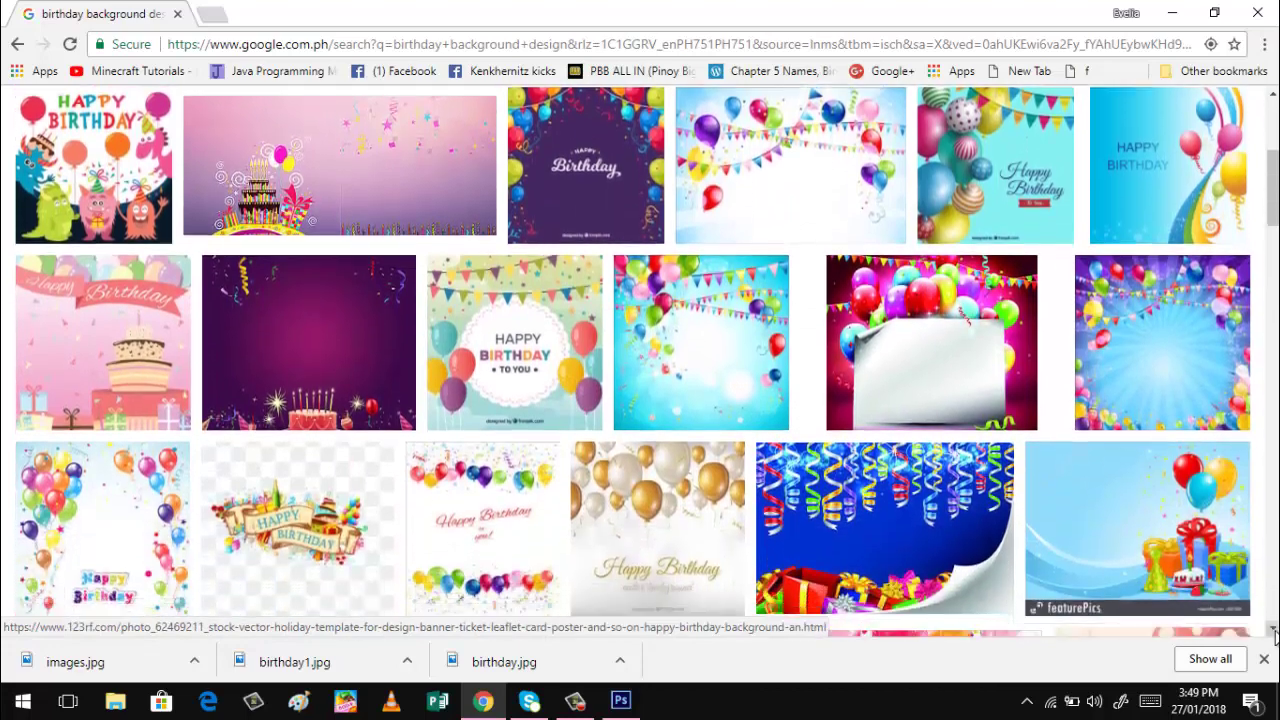
{"action": "scroll", "coordinate": [1273, 630], "scroll_direction": "down", "scroll_amount": 2}
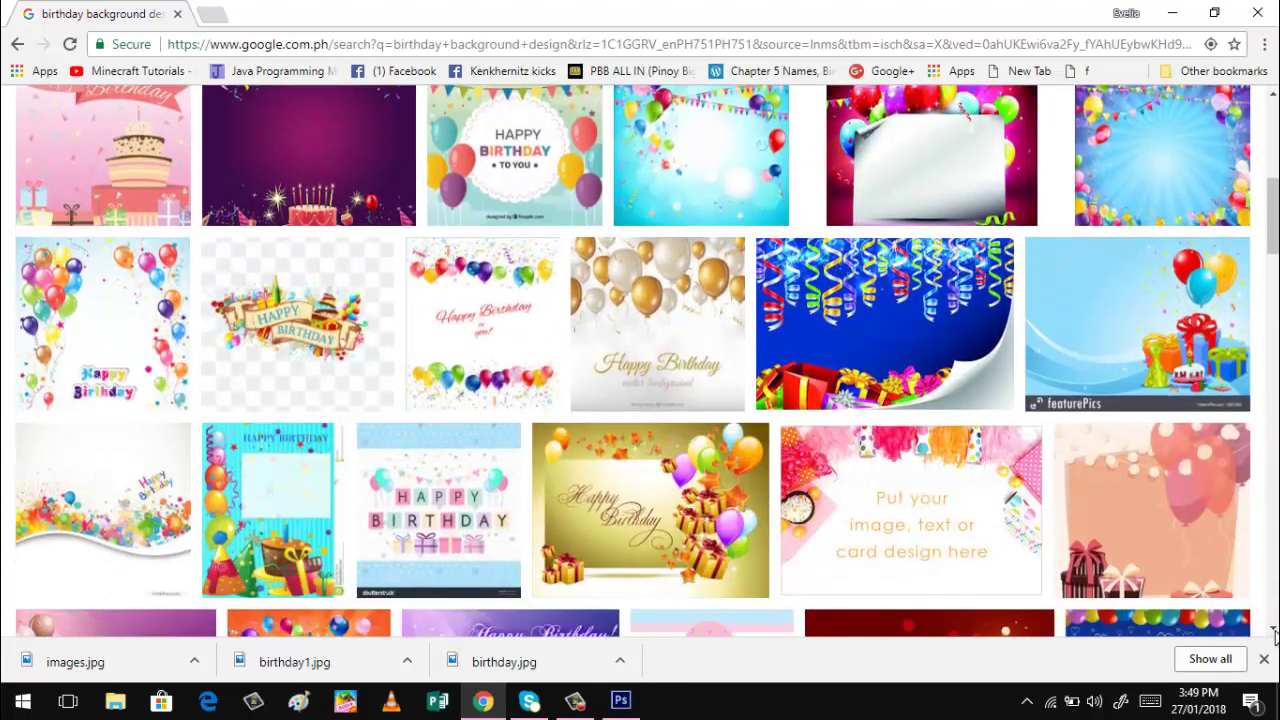
{"action": "scroll", "coordinate": [1275, 636], "scroll_direction": "down", "scroll_amount": 3}
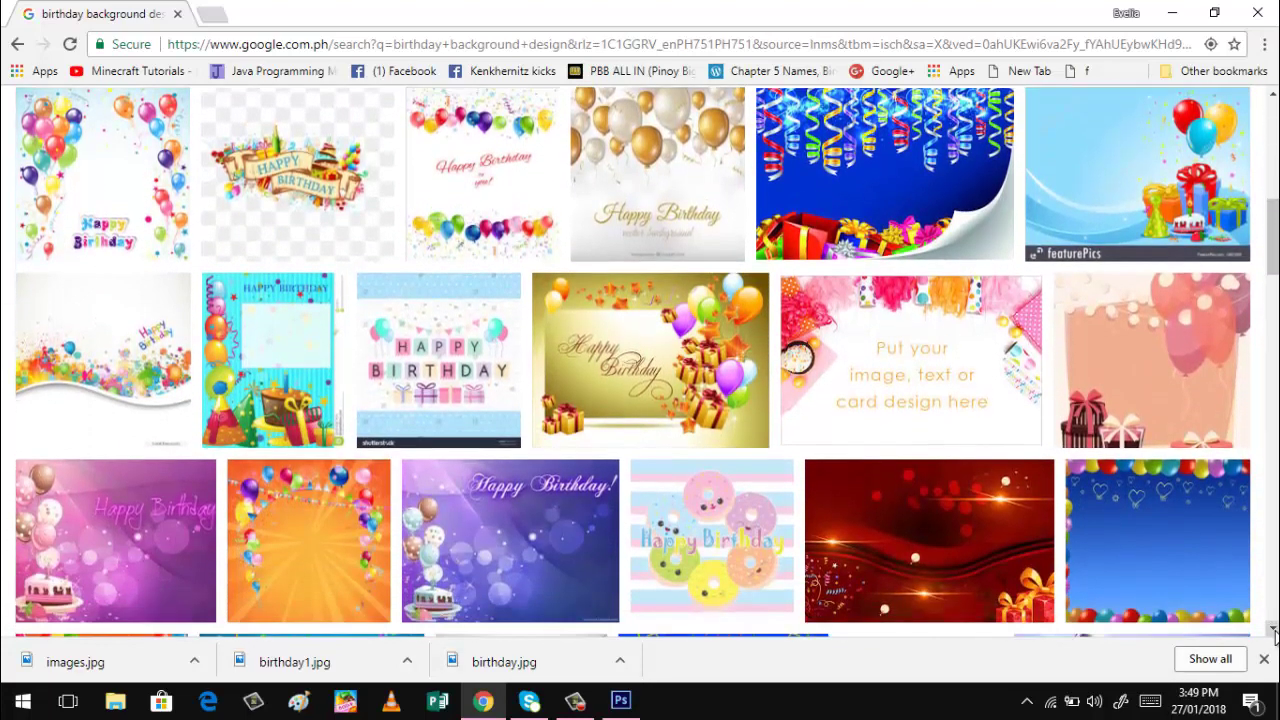
{"action": "scroll", "coordinate": [1273, 630], "scroll_direction": "down", "scroll_amount": 3}
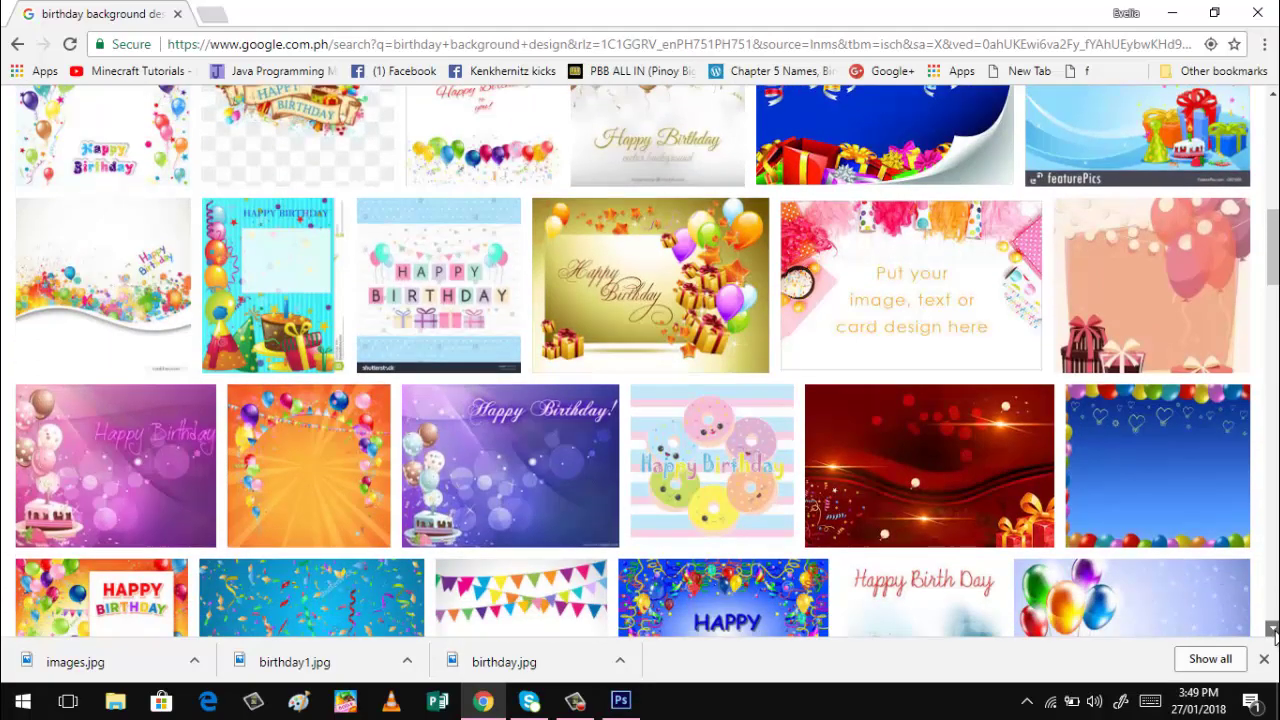
{"action": "scroll", "coordinate": [1273, 630], "scroll_direction": "down", "scroll_amount": 3}
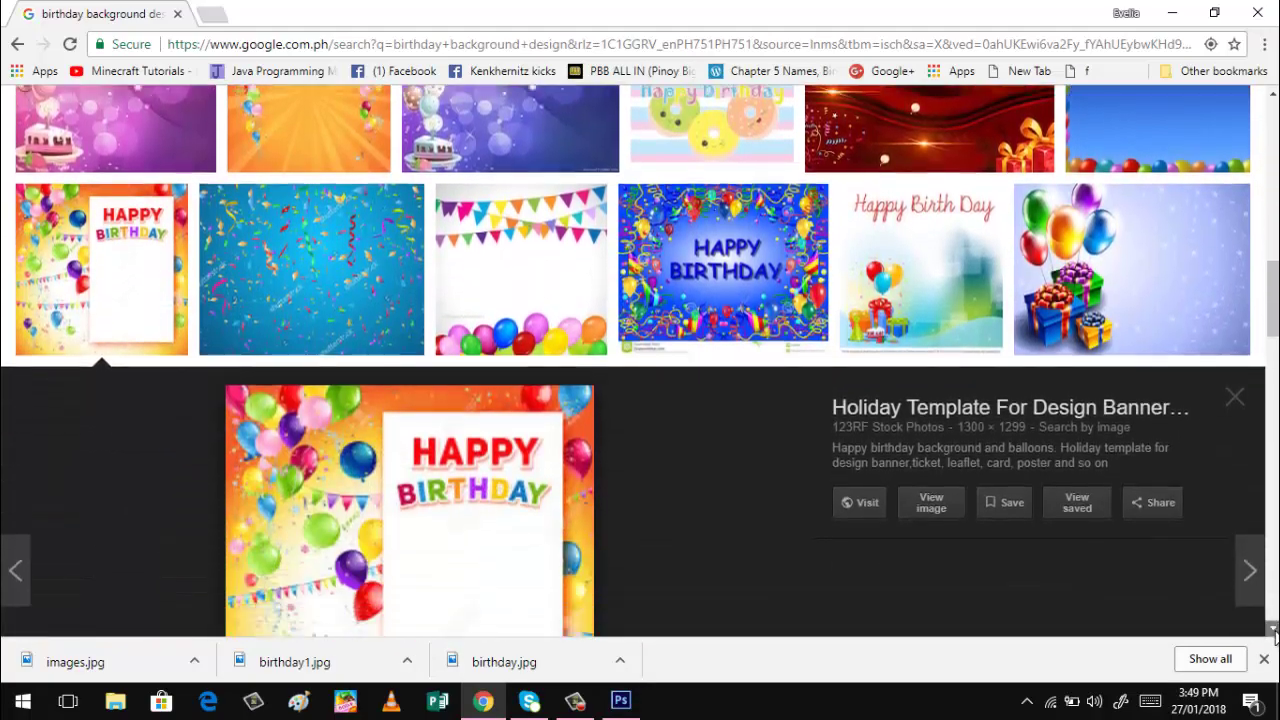
{"action": "scroll", "coordinate": [1273, 630], "scroll_direction": "down", "scroll_amount": 4}
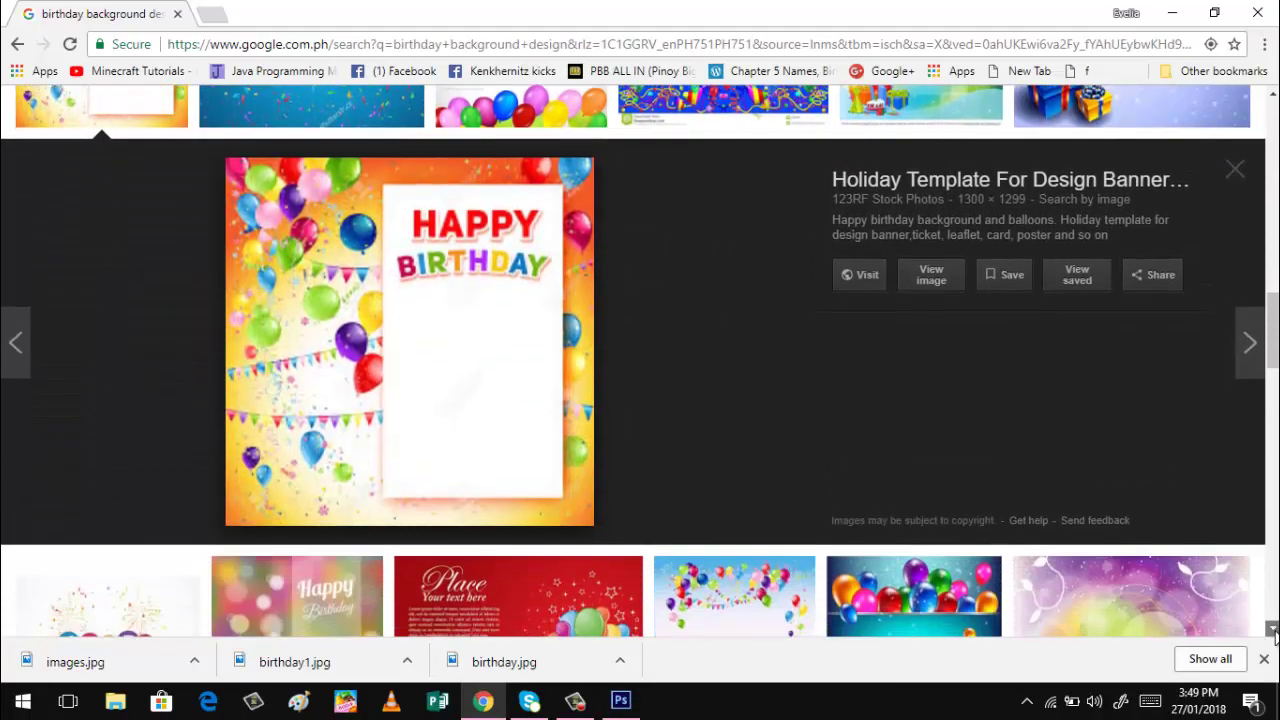
{"action": "scroll", "coordinate": [1275, 636], "scroll_direction": "down", "scroll_amount": 4}
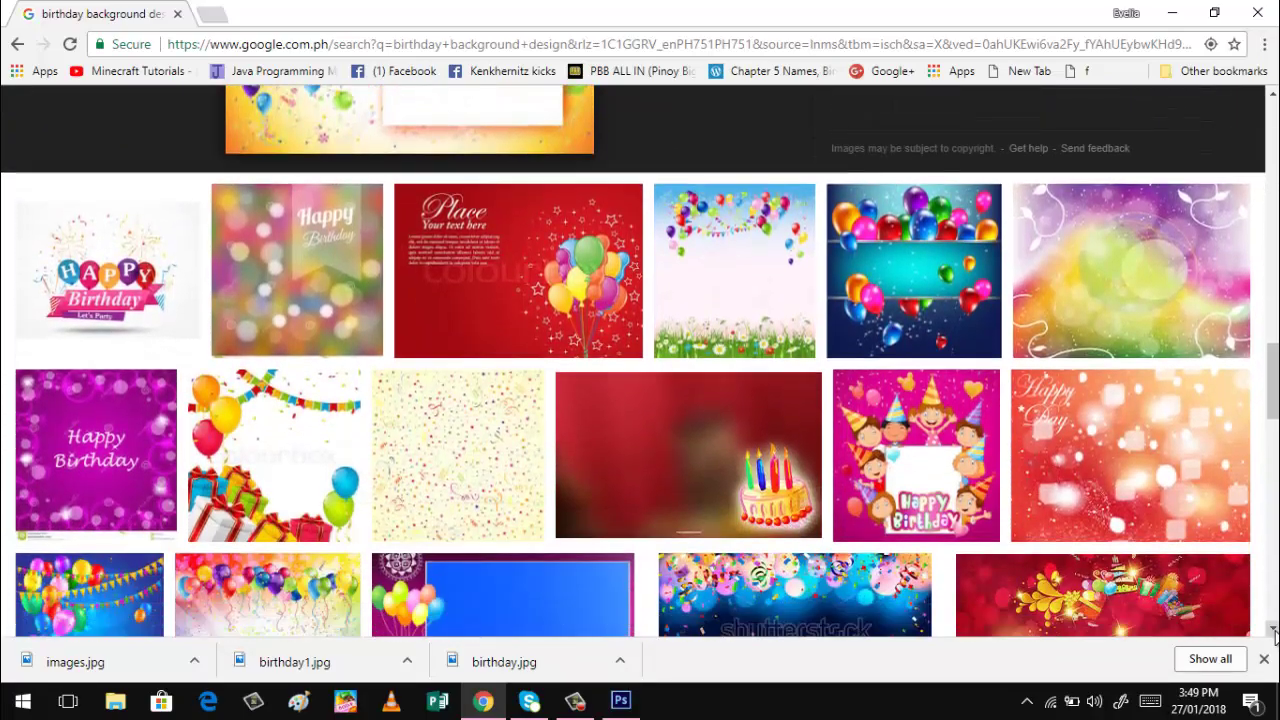
{"action": "scroll", "coordinate": [1275, 636], "scroll_direction": "down", "scroll_amount": 4}
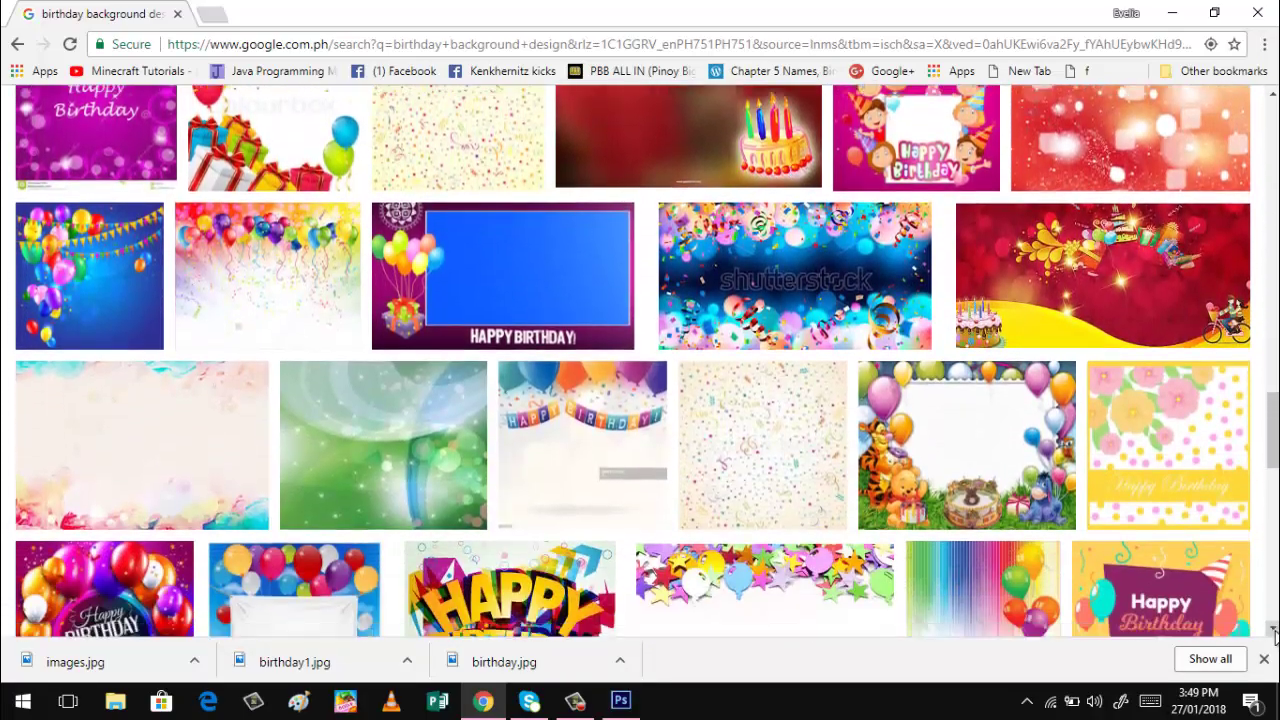
{"action": "scroll", "coordinate": [1275, 636], "scroll_direction": "down", "scroll_amount": 2}
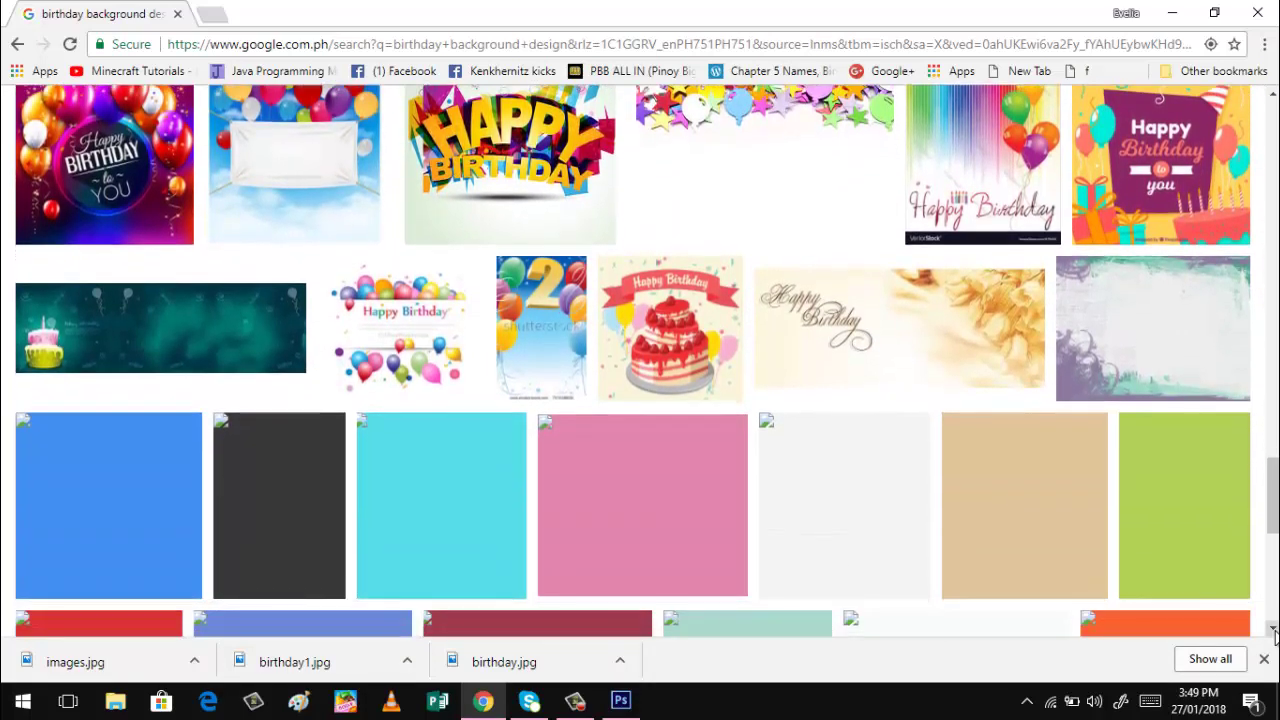
{"action": "scroll", "coordinate": [1275, 636], "scroll_direction": "down", "scroll_amount": 2}
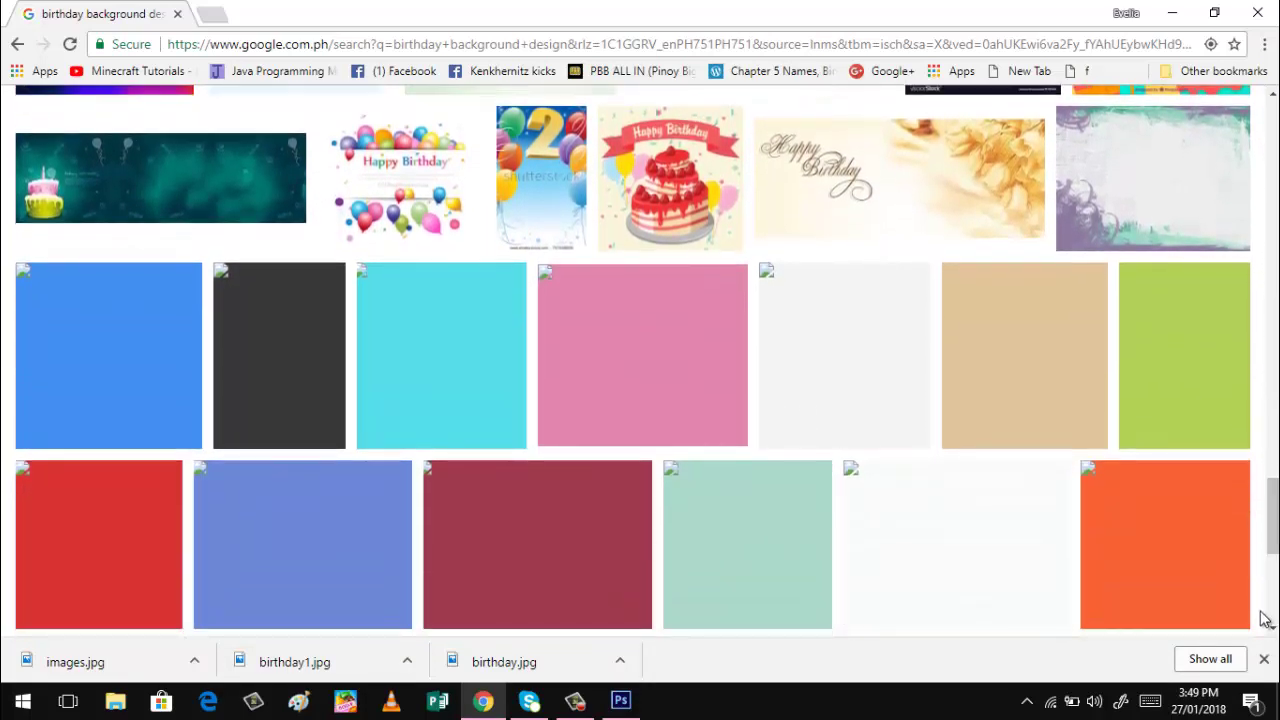
{"action": "left_click_drag", "start_coordinate": [1275, 503], "coordinate": [1275, 466]}
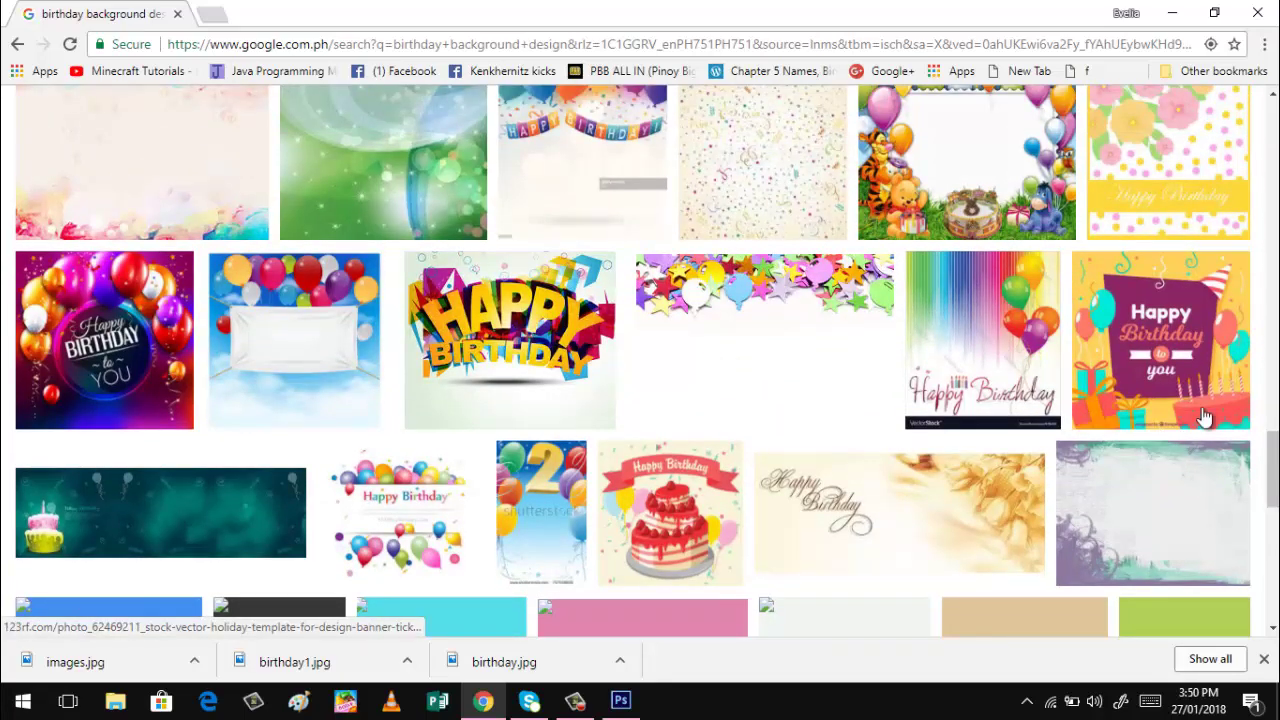
{"action": "left_click_drag", "start_coordinate": [1272, 470], "coordinate": [1240, 335]}
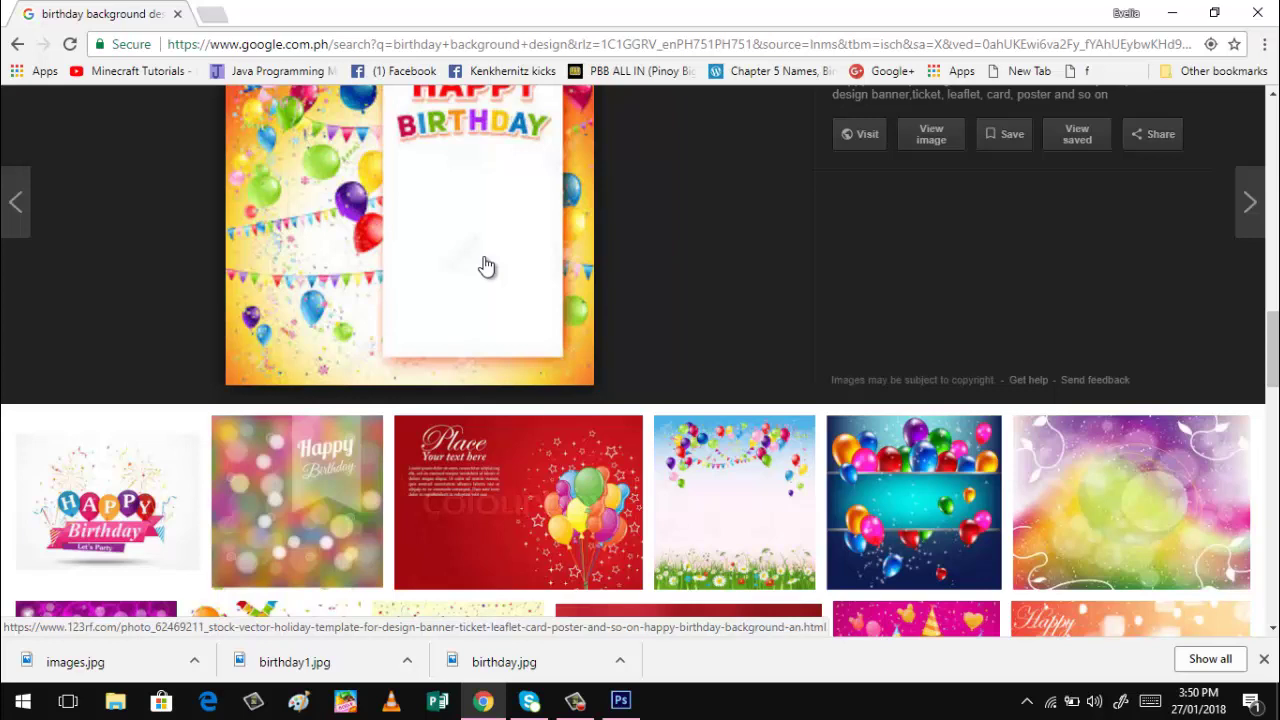
{"action": "left_click", "coordinate": [618, 702]}
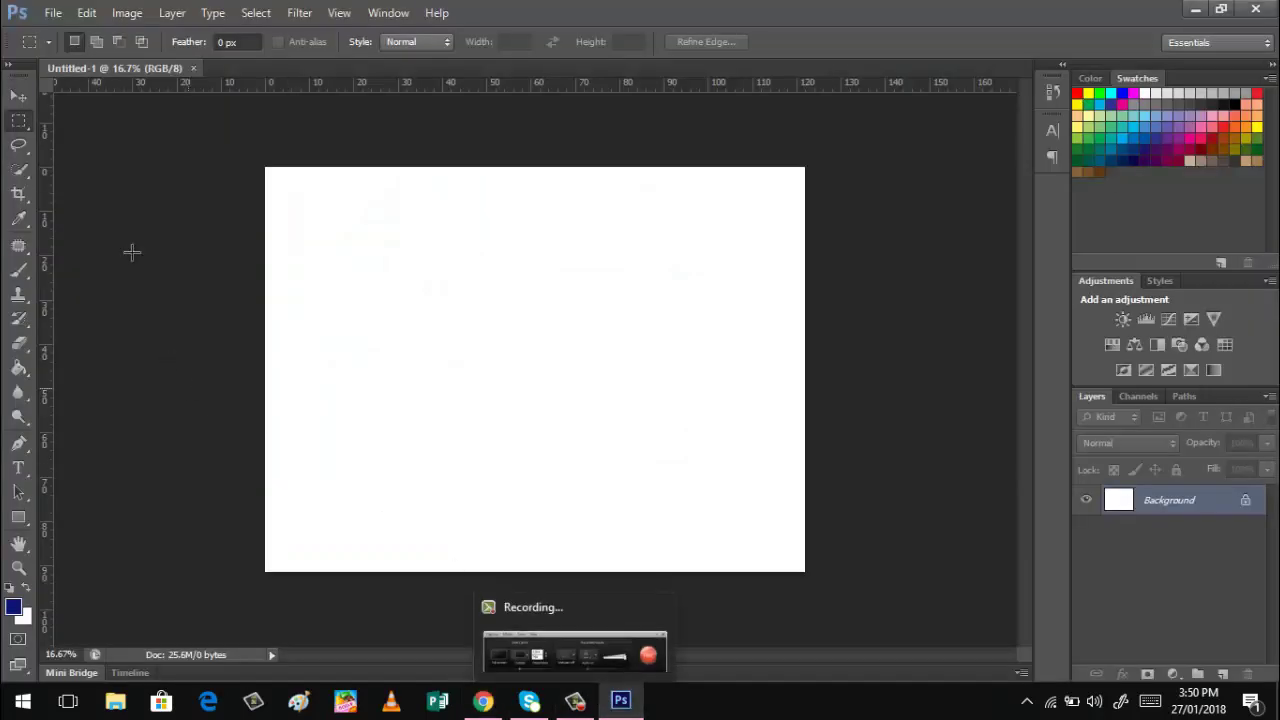
In the Open dialog, browse to the Pictures library folder.
{"action": "left_click", "coordinate": [53, 13]}
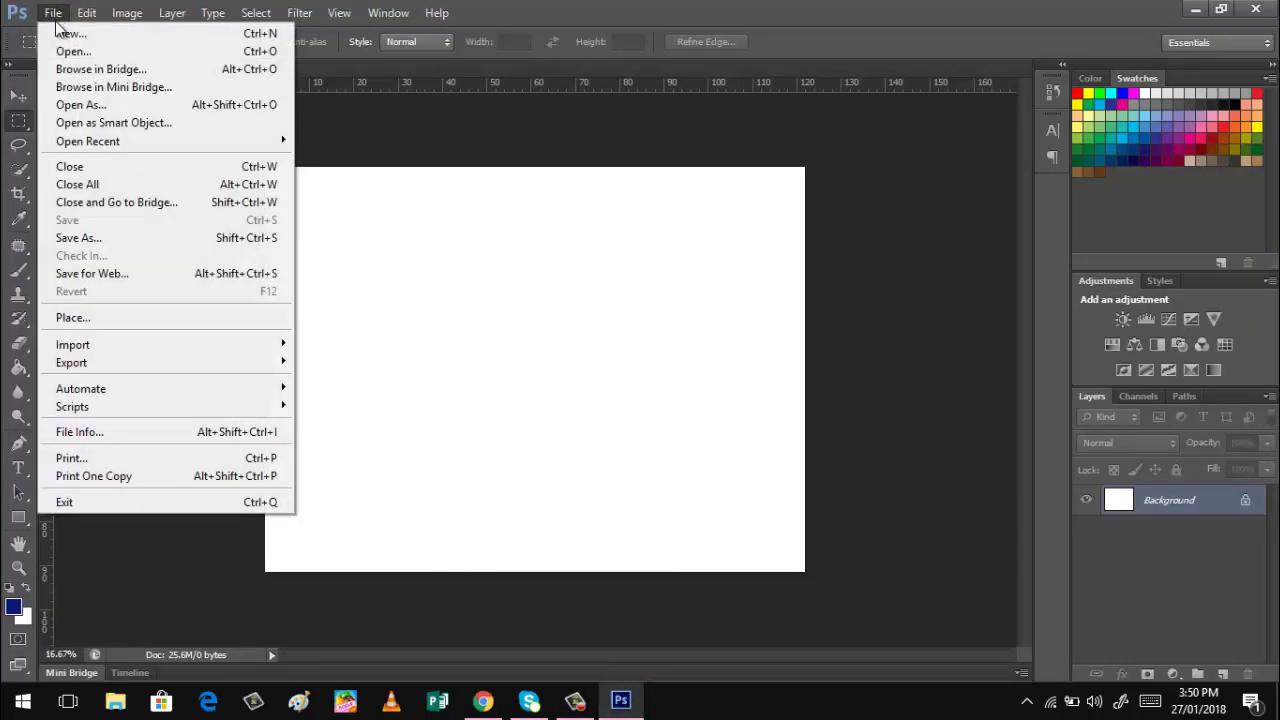
{"action": "left_click", "coordinate": [61, 52]}
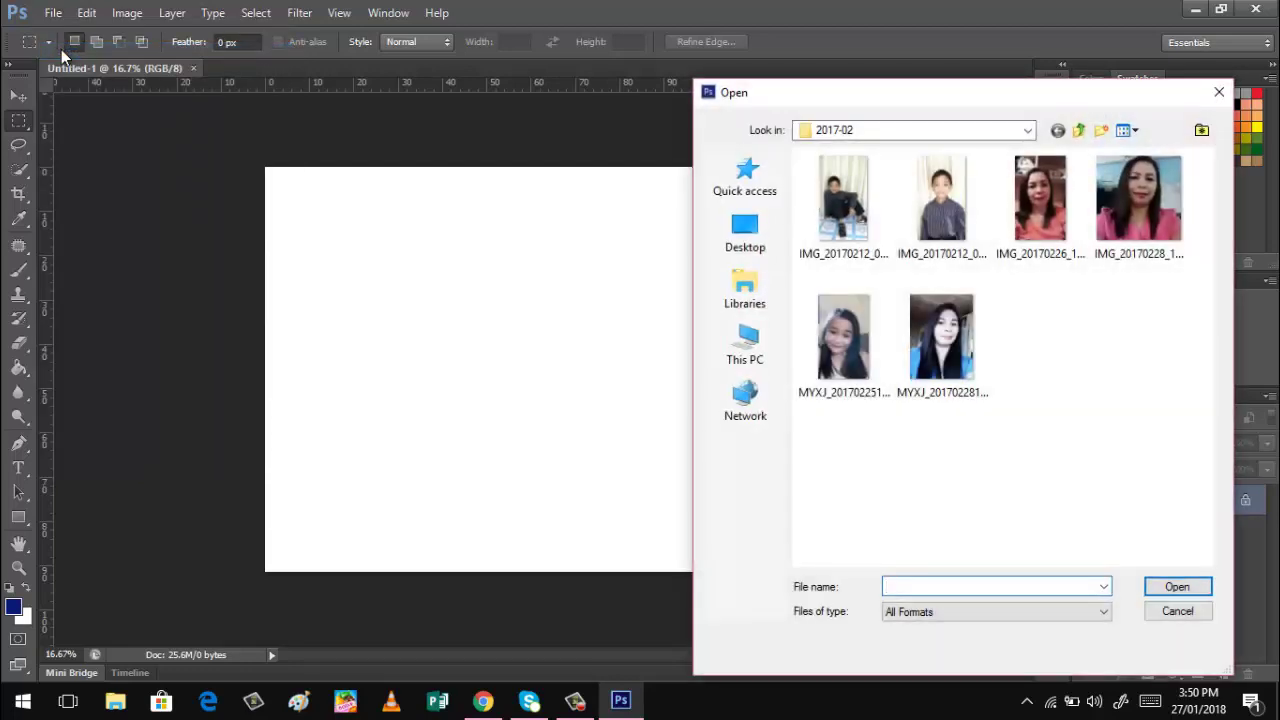
{"action": "left_click", "coordinate": [757, 302]}
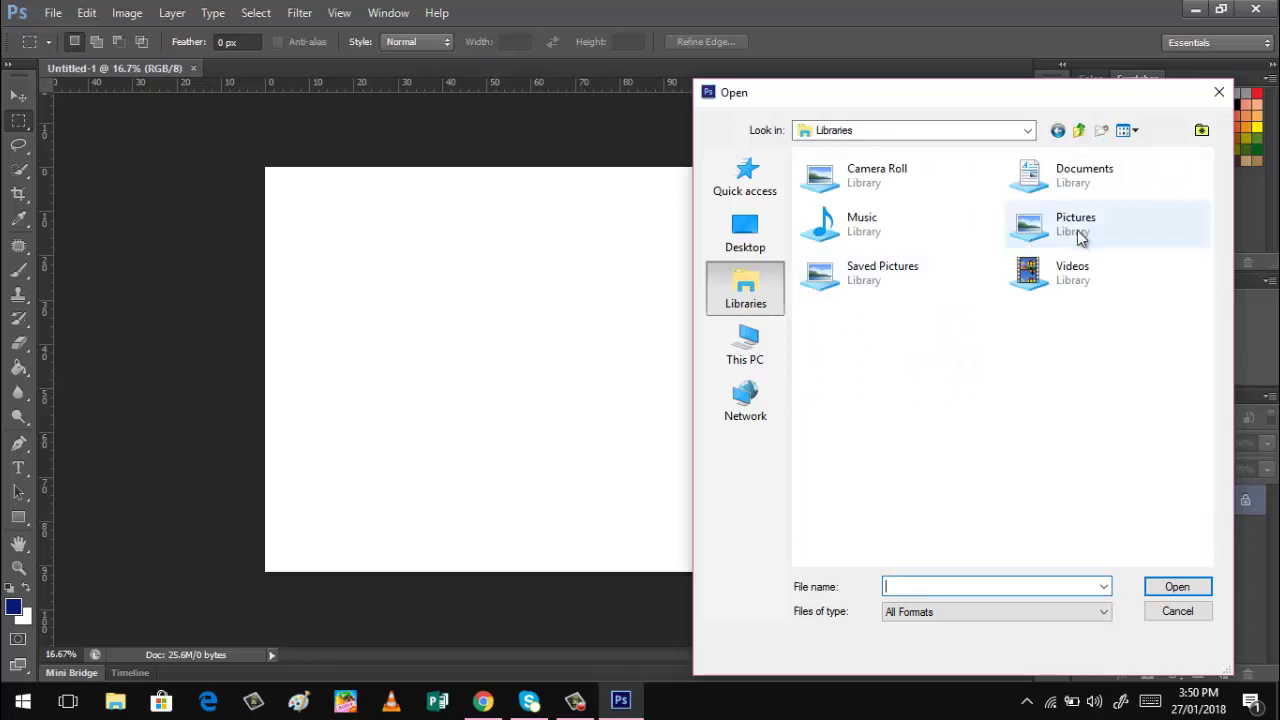
{"action": "left_click", "coordinate": [1078, 234]}
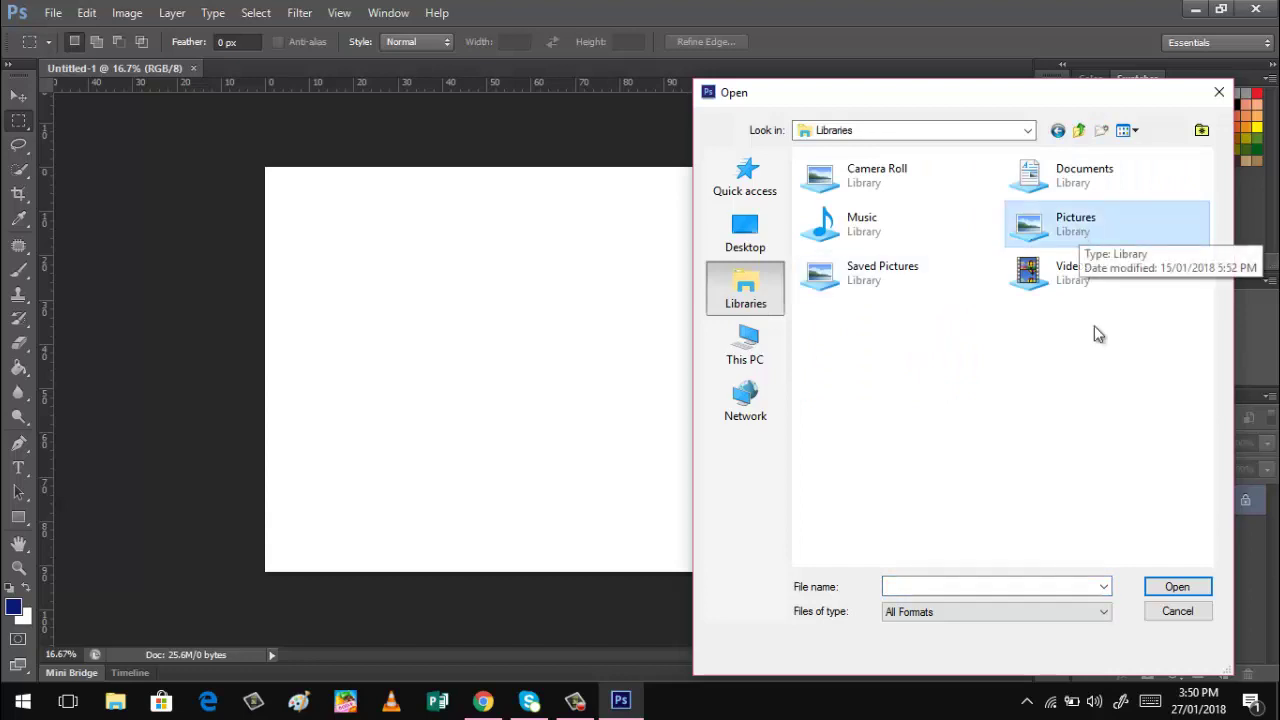
{"action": "left_click_drag", "start_coordinate": [1141, 491], "coordinate": [1171, 586]}
{"action": "left_click", "coordinate": [1172, 586]}
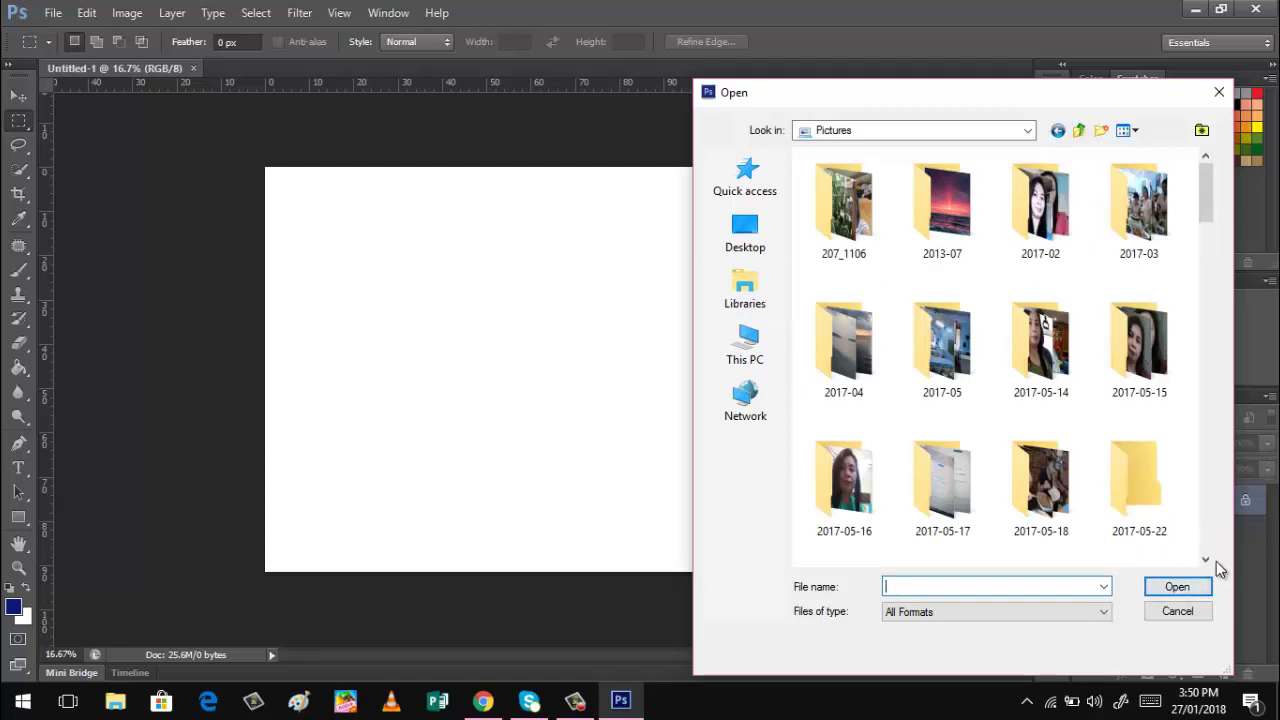
Open the balloon template birthday1.jpg from the Pictures folder.
{"action": "left_click", "coordinate": [1206, 561]}
{"action": "left_click", "coordinate": [1207, 562]}
{"action": "left_click", "coordinate": [1207, 562]}
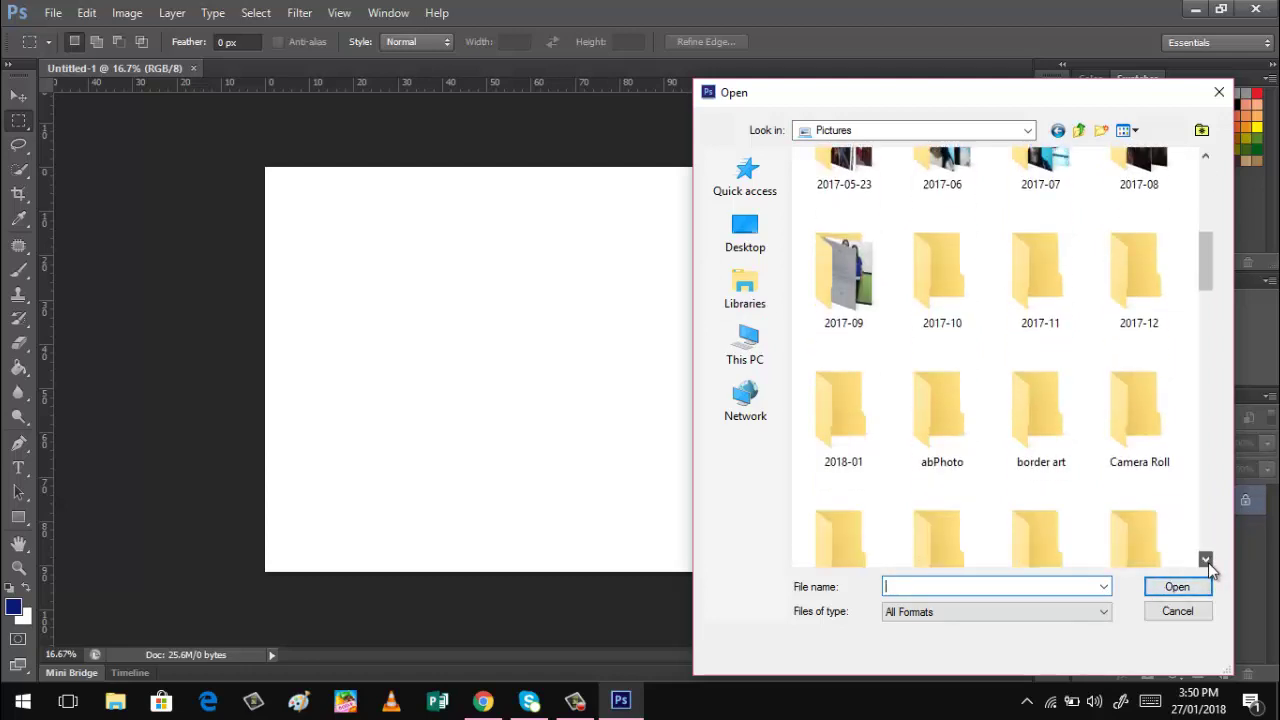
{"action": "left_click", "coordinate": [1207, 562]}
{"action": "left_click", "coordinate": [1207, 562]}
{"action": "left_click", "coordinate": [1207, 562]}
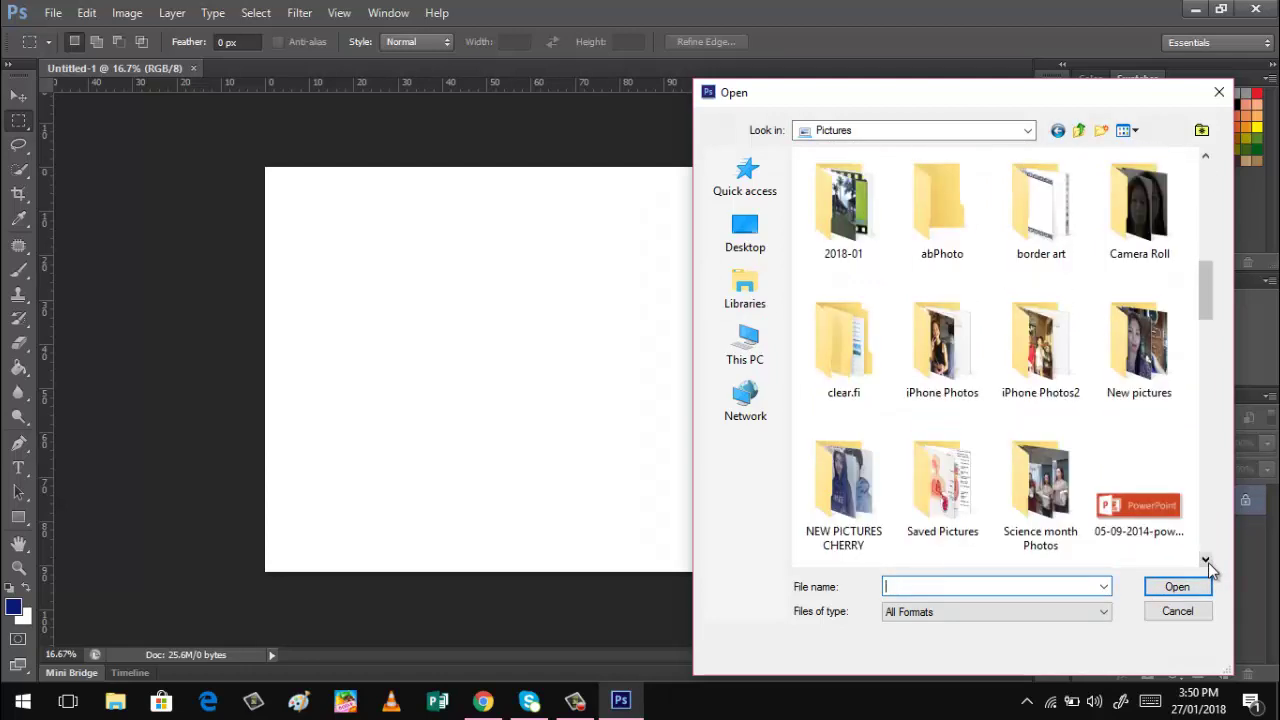
{"action": "left_click", "coordinate": [1207, 562]}
{"action": "left_click", "coordinate": [1207, 562]}
{"action": "left_click", "coordinate": [1207, 562]}
{"action": "left_click", "coordinate": [1207, 562]}
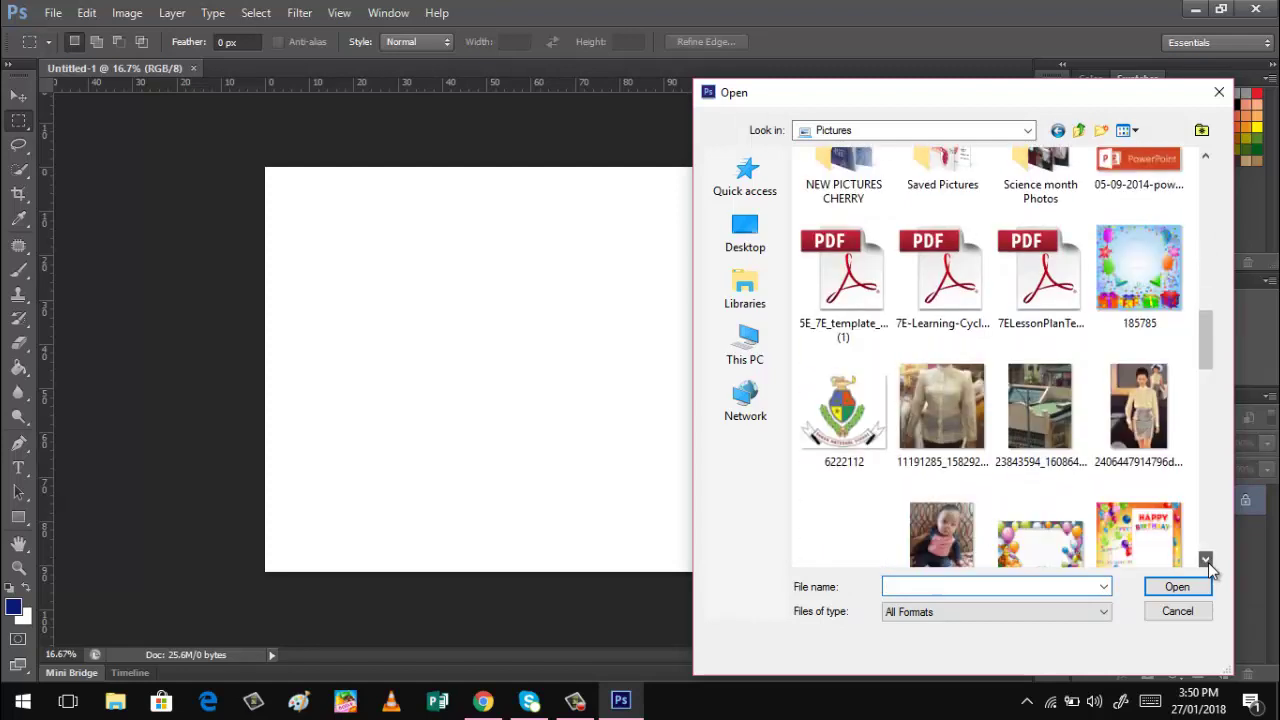
{"action": "left_click", "coordinate": [1207, 562]}
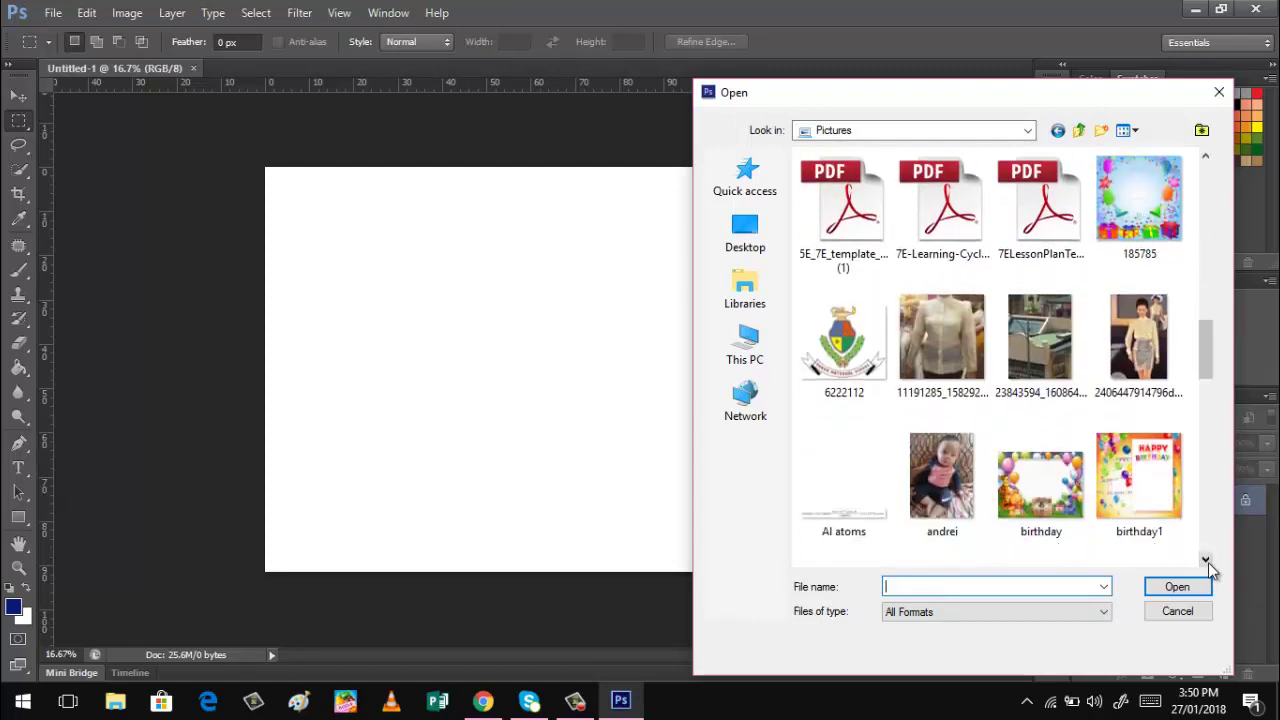
{"action": "left_click", "coordinate": [1130, 505]}
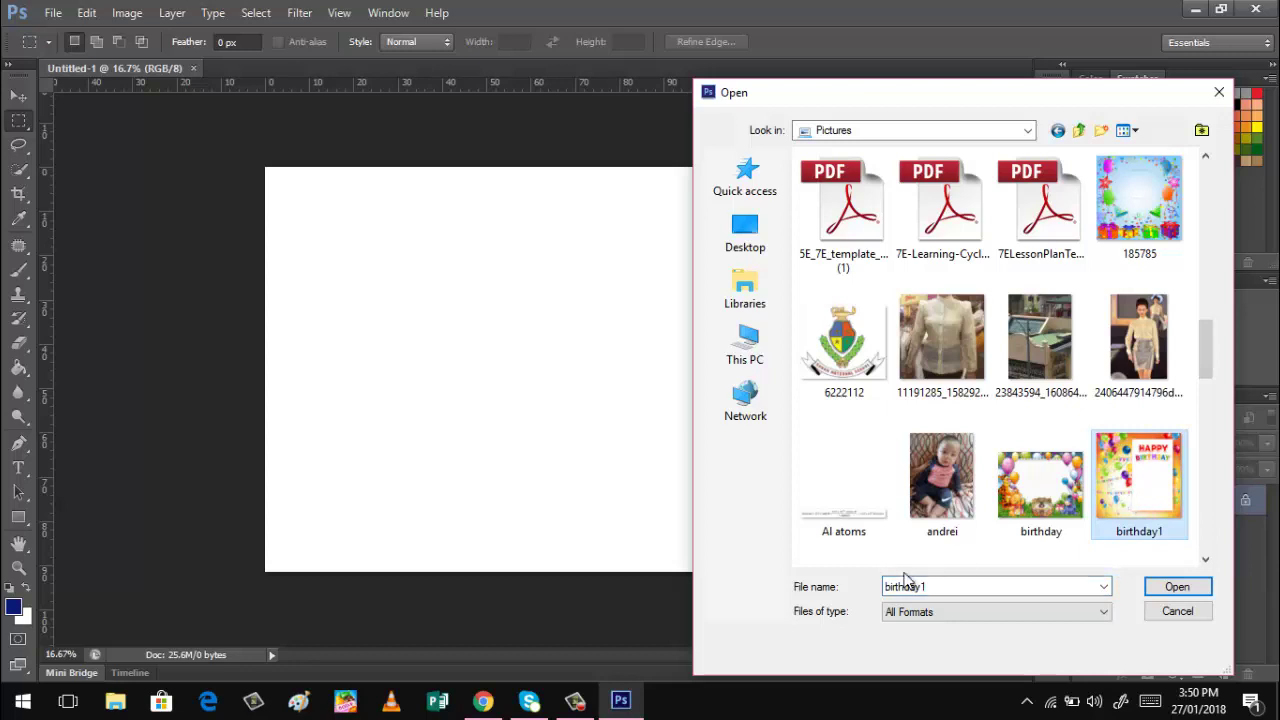
{"action": "left_click", "coordinate": [1177, 590]}
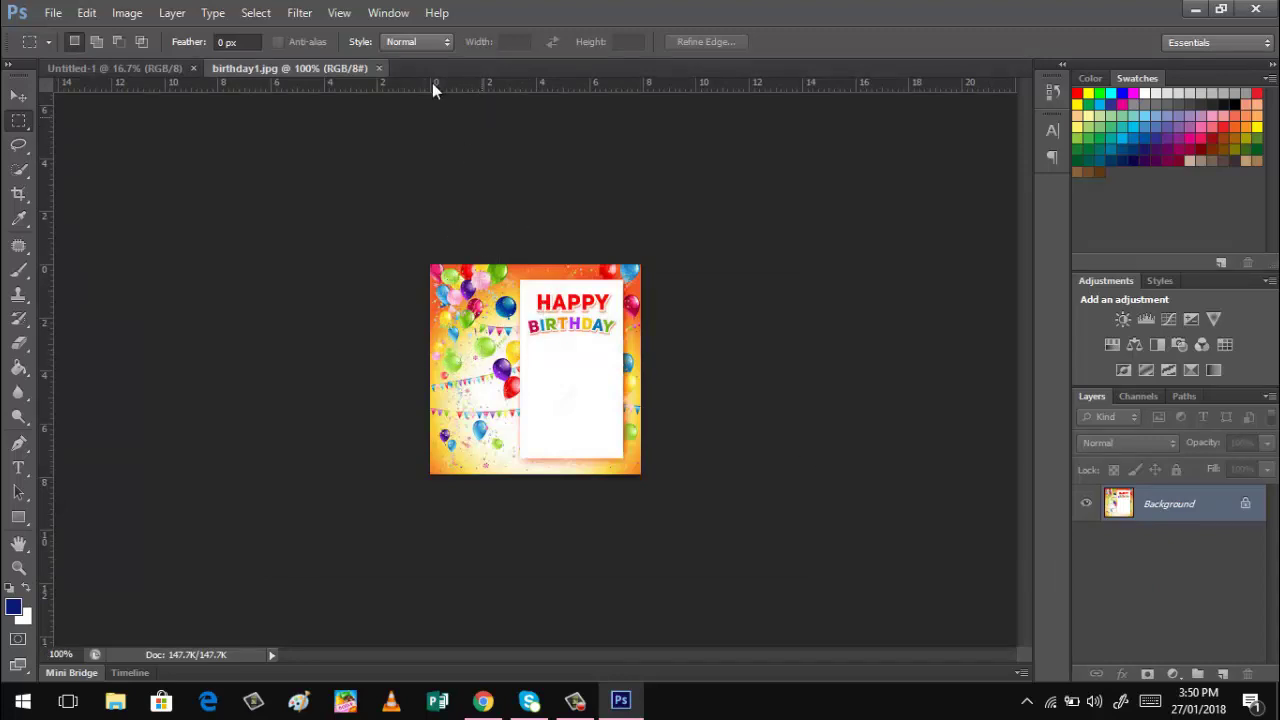
{"action": "left_click", "coordinate": [401, 14]}
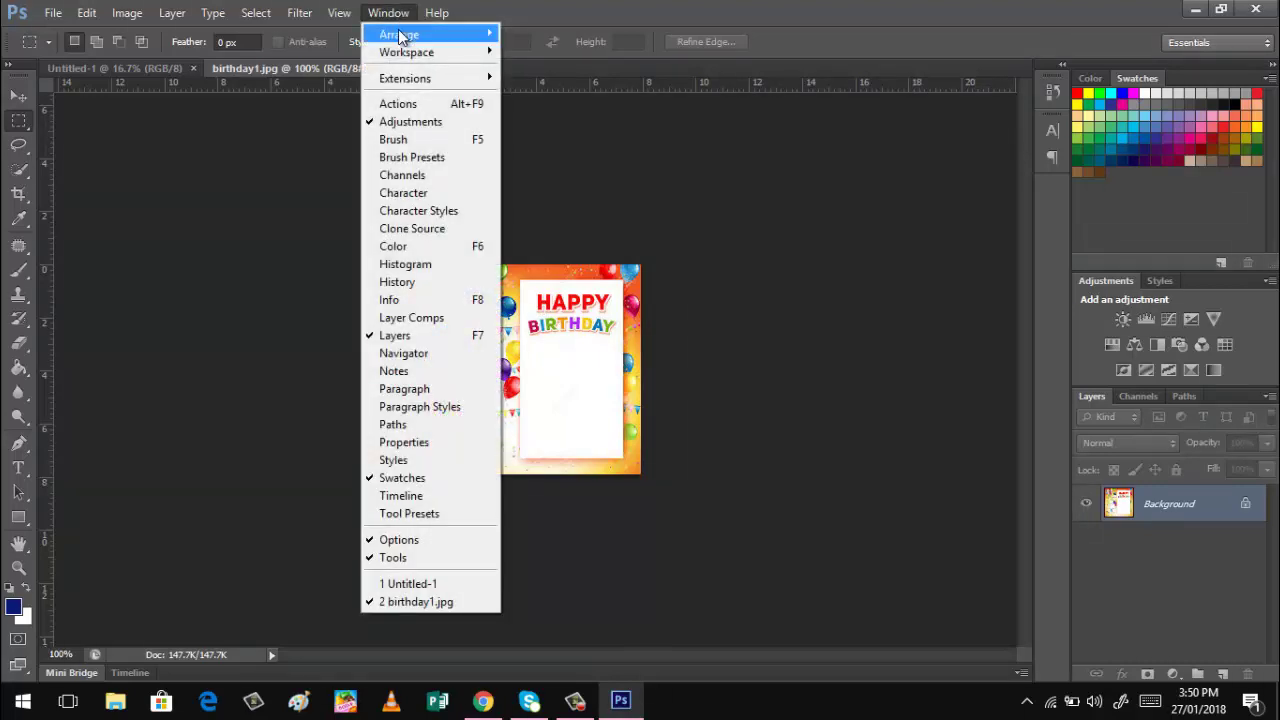
Arrange birthday1.jpg and Untitled-1 in a 2-up Vertical layout.
{"action": "mouse_move", "coordinate": [407, 36]}
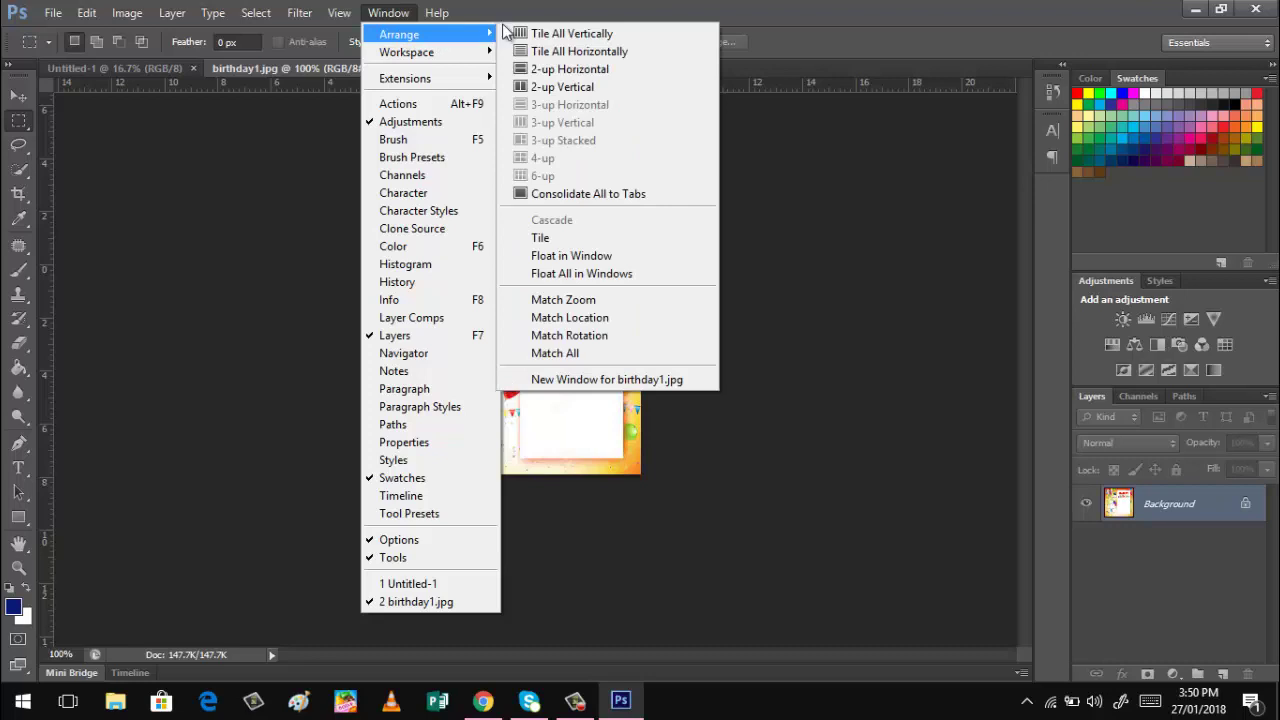
{"action": "left_click", "coordinate": [534, 88]}
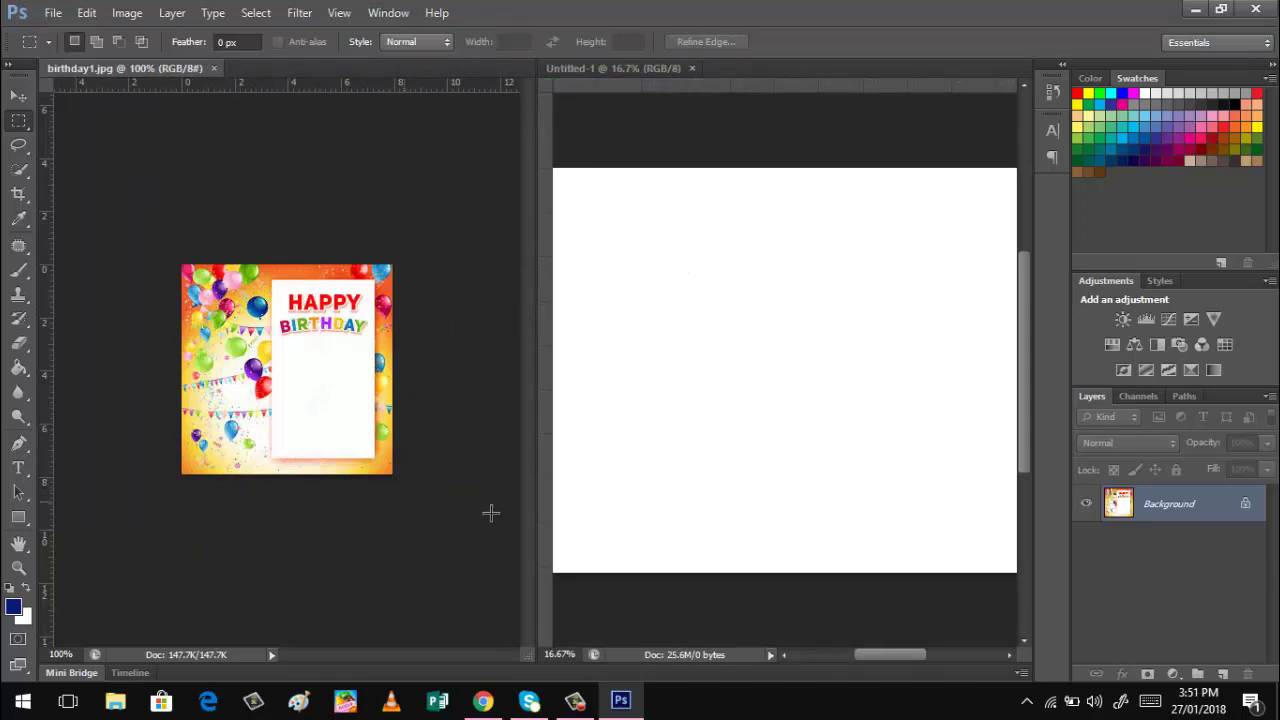
Duplicate the Background layer, drag the copy onto Untitled-1, and close birthday1.jpg without saving.
{"action": "right_click", "coordinate": [1149, 510]}
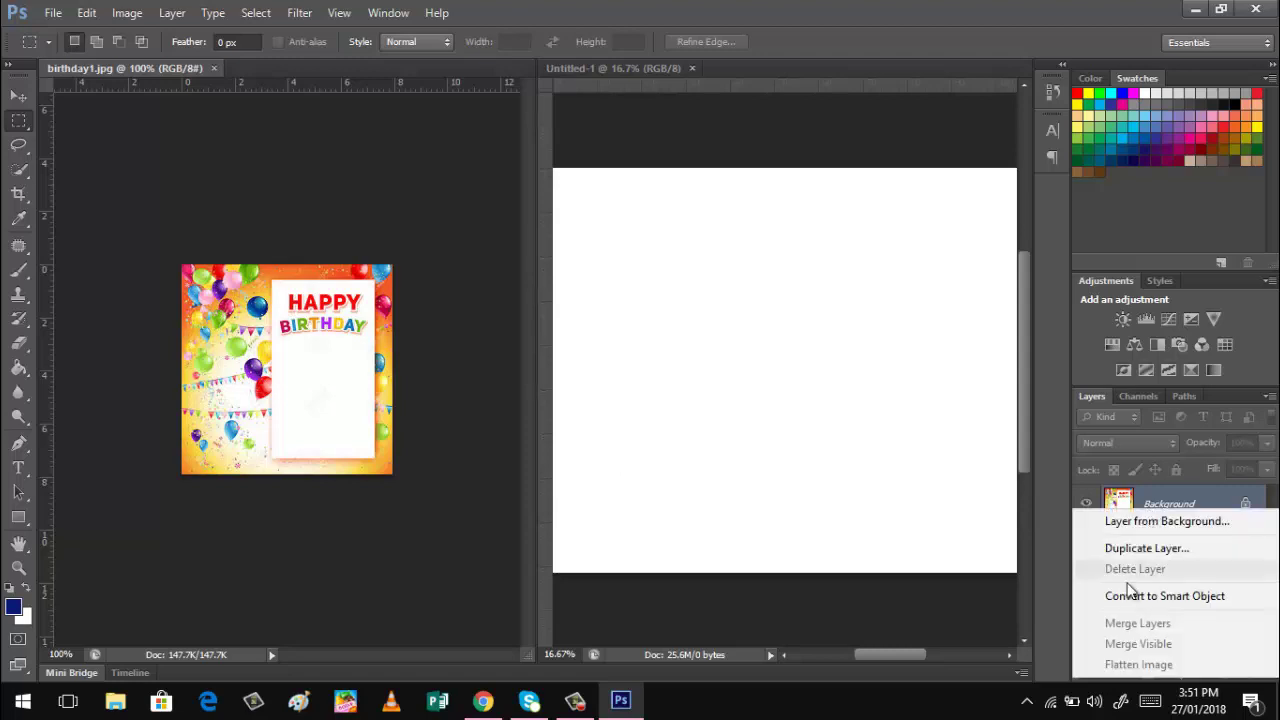
{"action": "left_click", "coordinate": [1120, 545]}
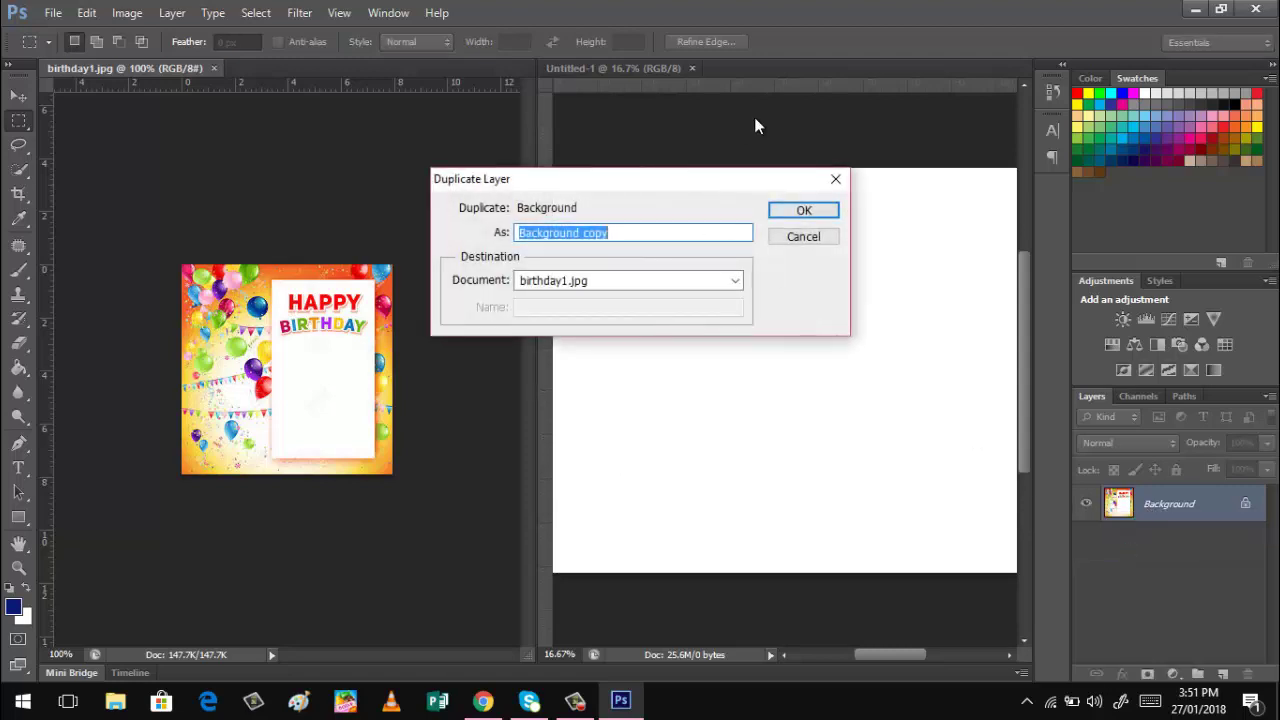
{"action": "left_click", "coordinate": [816, 214]}
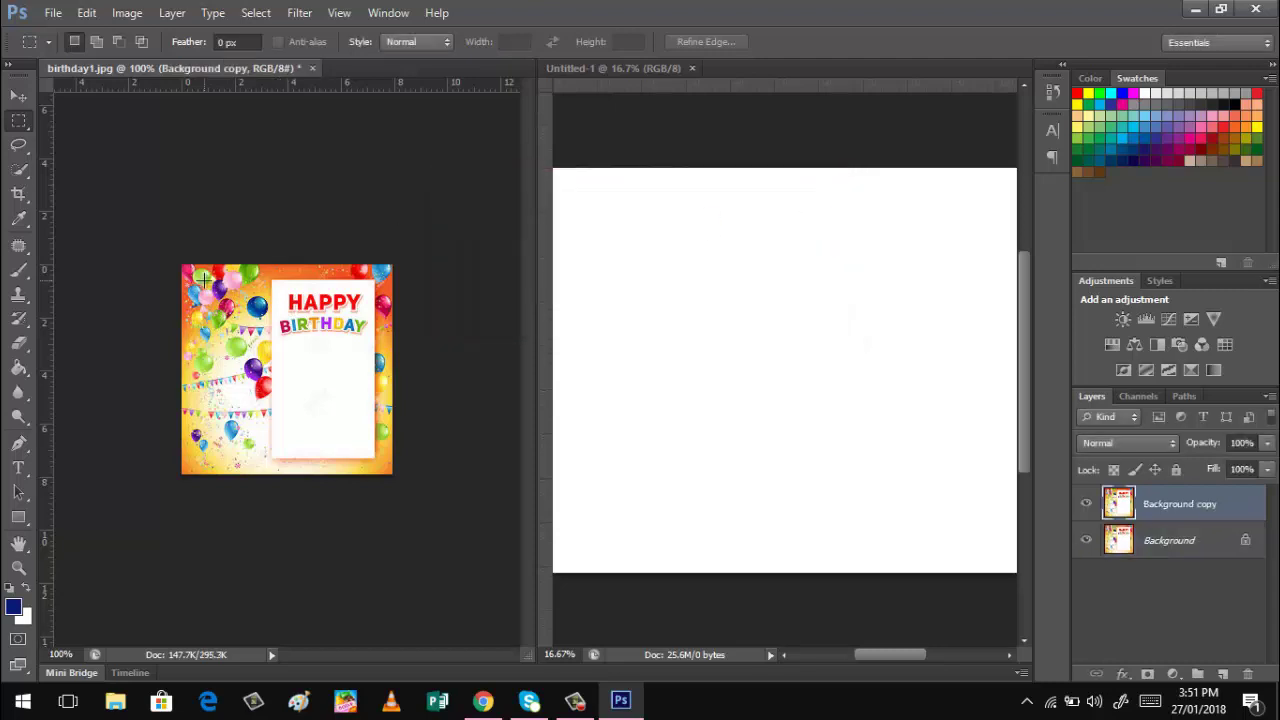
{"action": "left_click", "coordinate": [19, 97]}
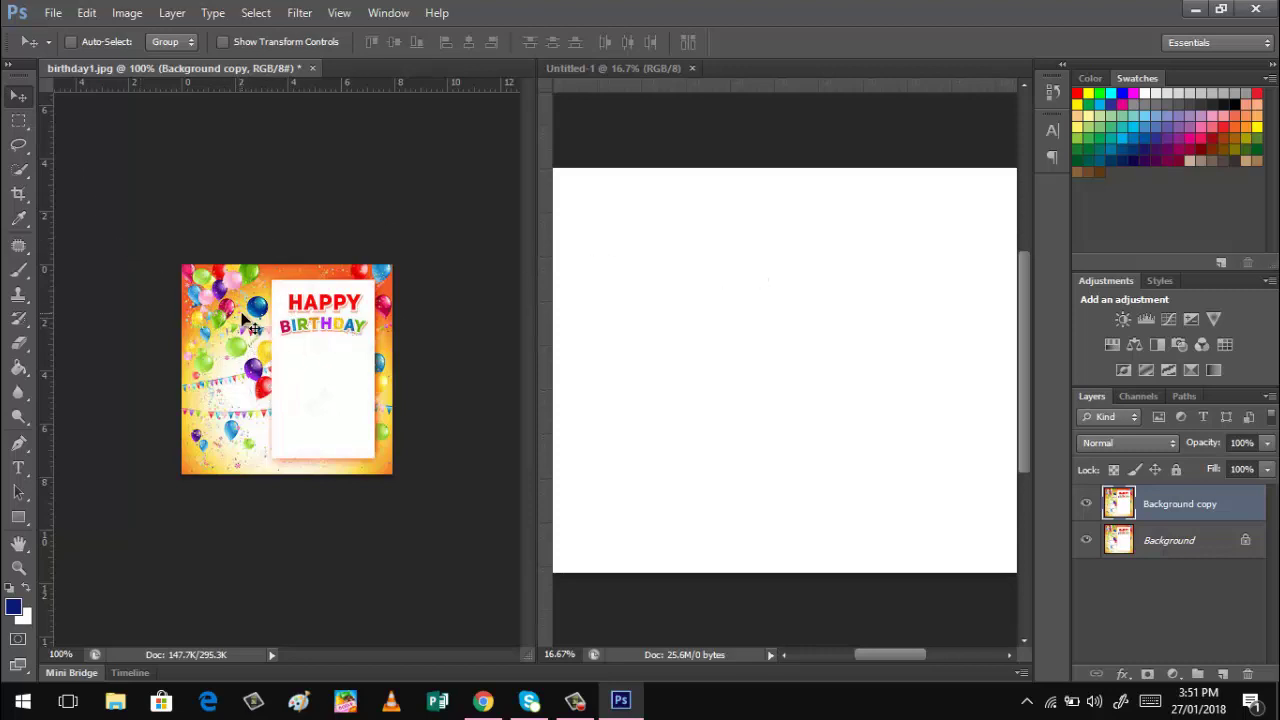
{"action": "left_click_drag", "start_coordinate": [242, 315], "coordinate": [716, 307]}
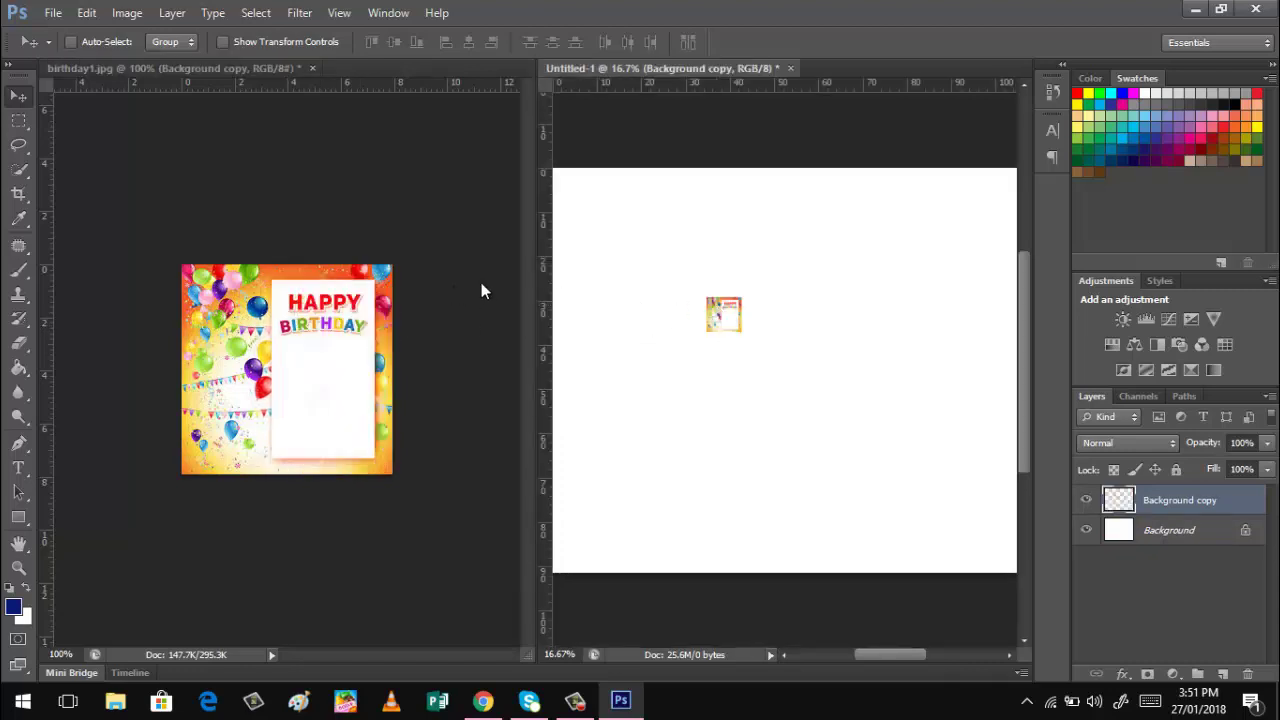
{"action": "left_click", "coordinate": [313, 67]}
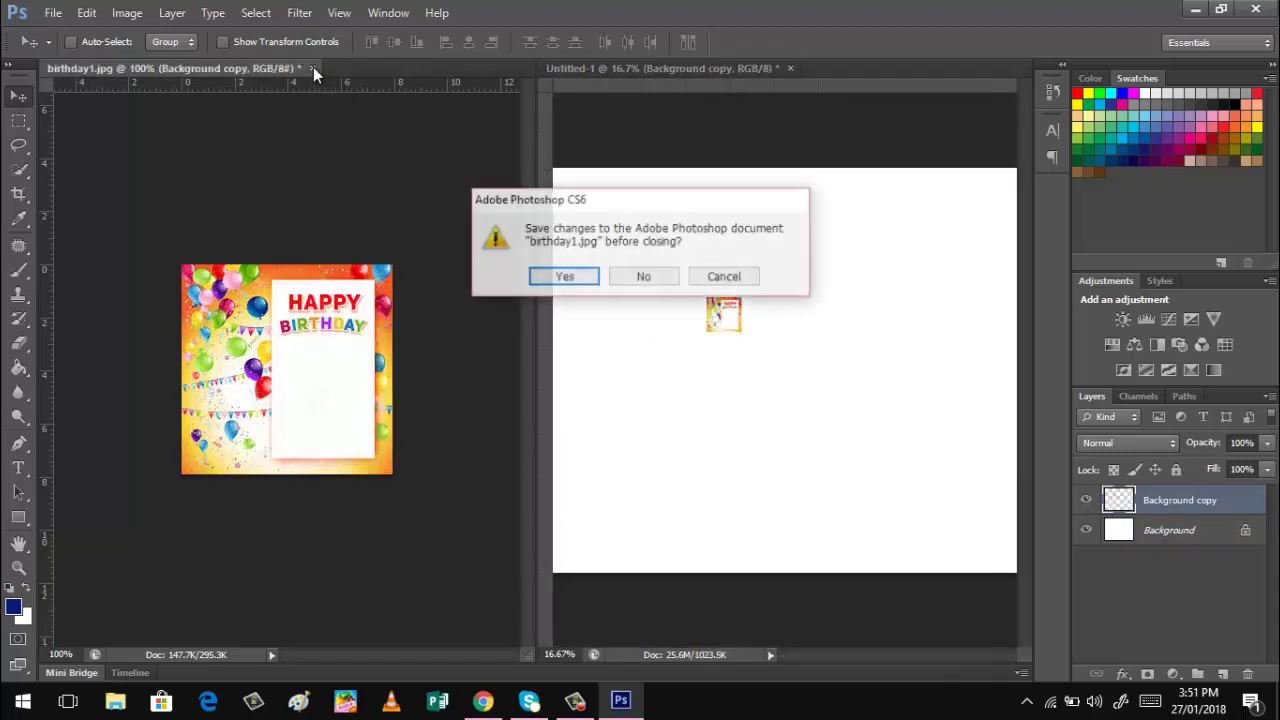
{"action": "left_click", "coordinate": [661, 285]}
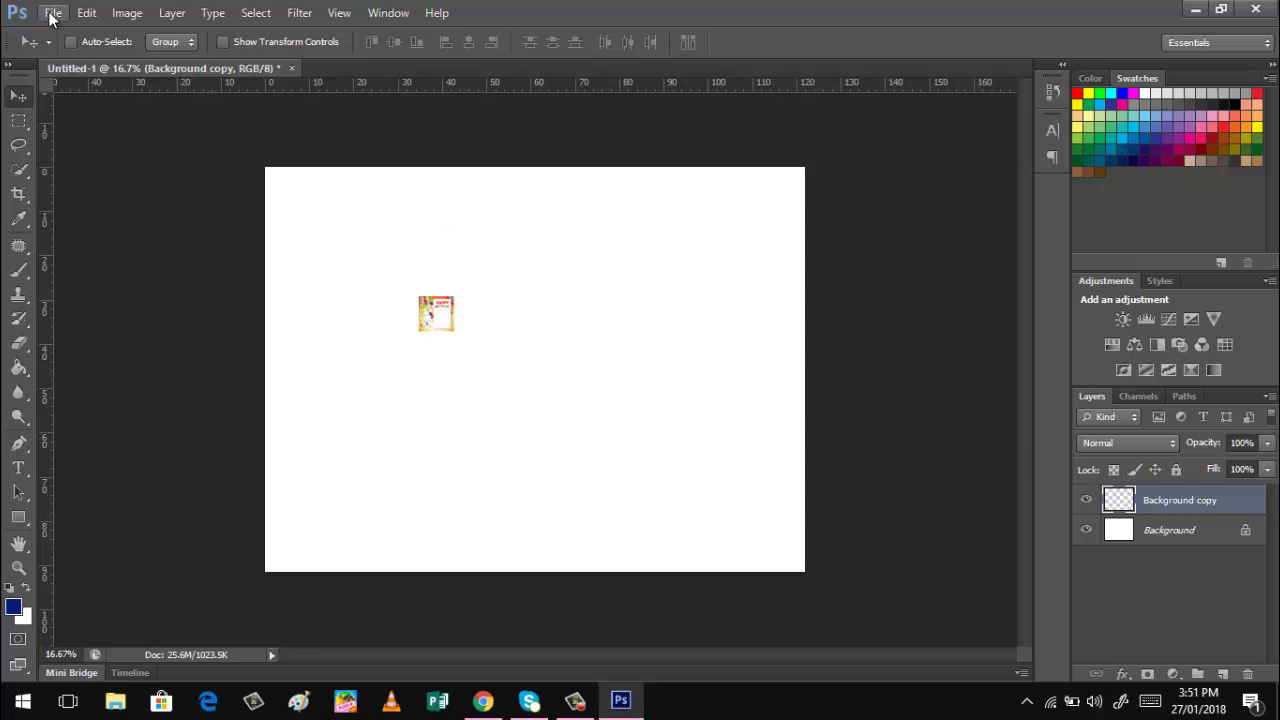
Free Transform the Background copy layer to reach all four canvas edges and commit.
{"action": "left_click", "coordinate": [87, 13]}
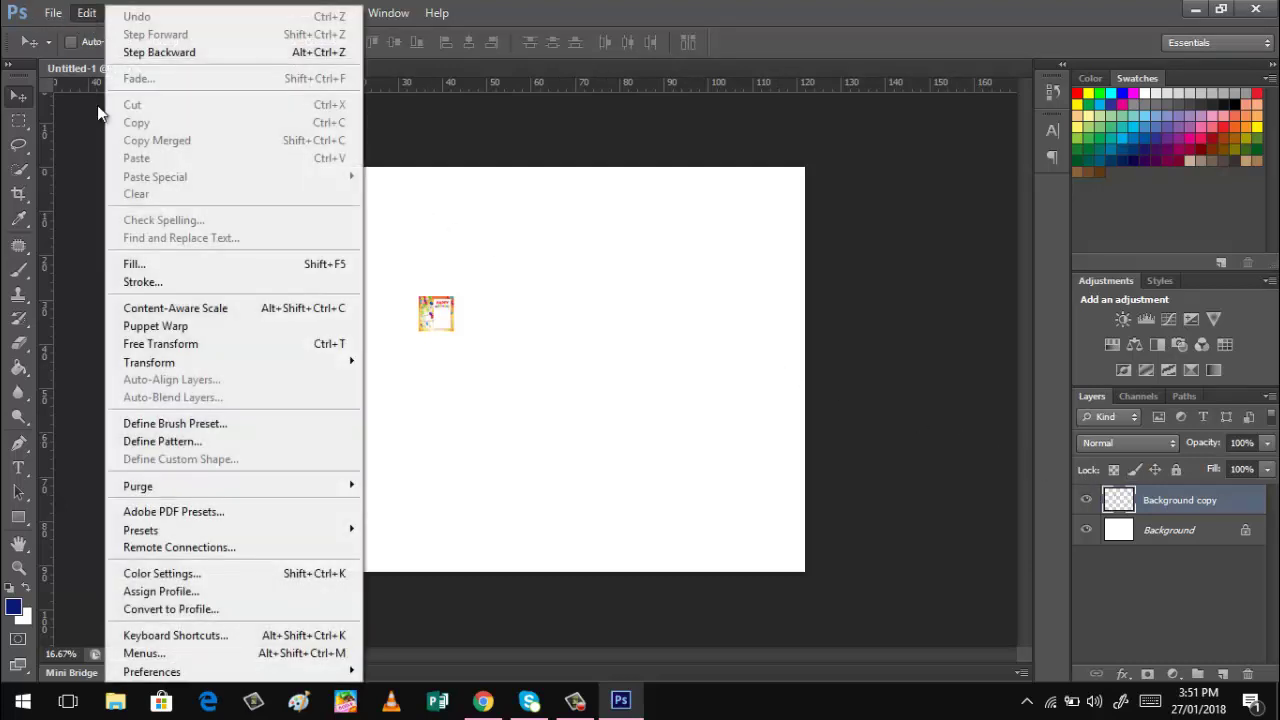
{"action": "left_click", "coordinate": [171, 344]}
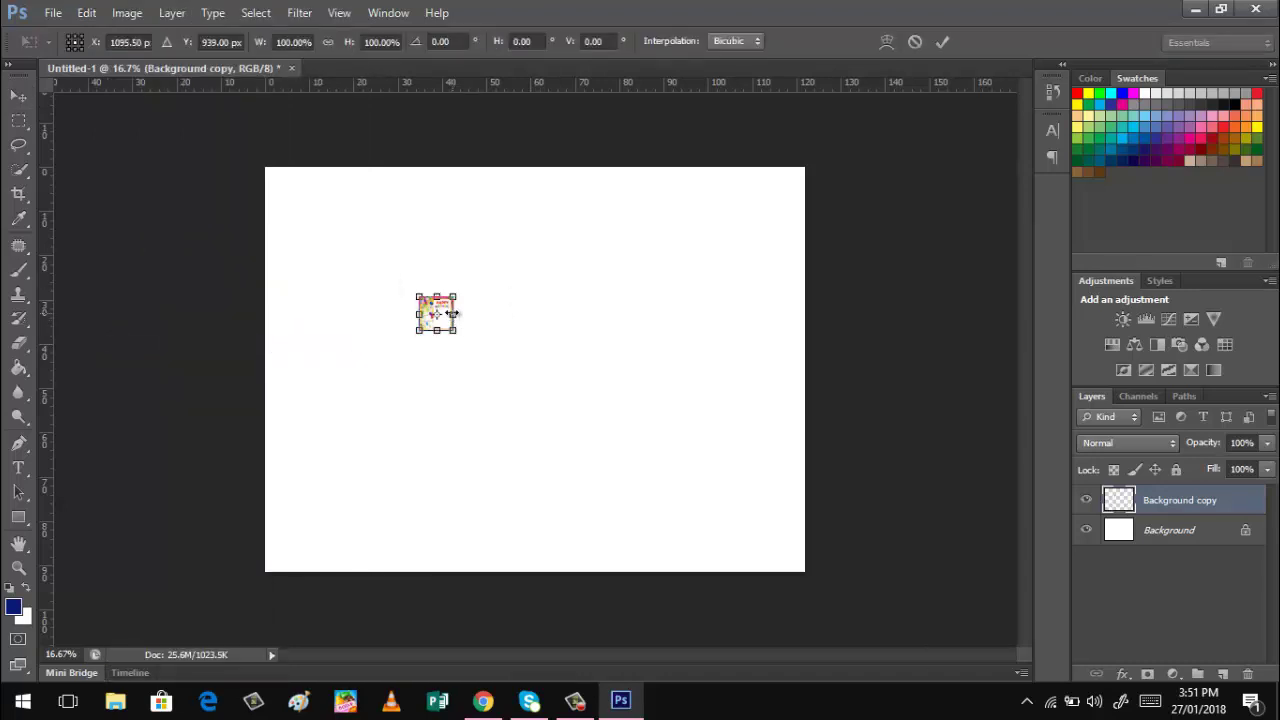
{"action": "left_click_drag", "start_coordinate": [471, 316], "coordinate": [806, 320]}
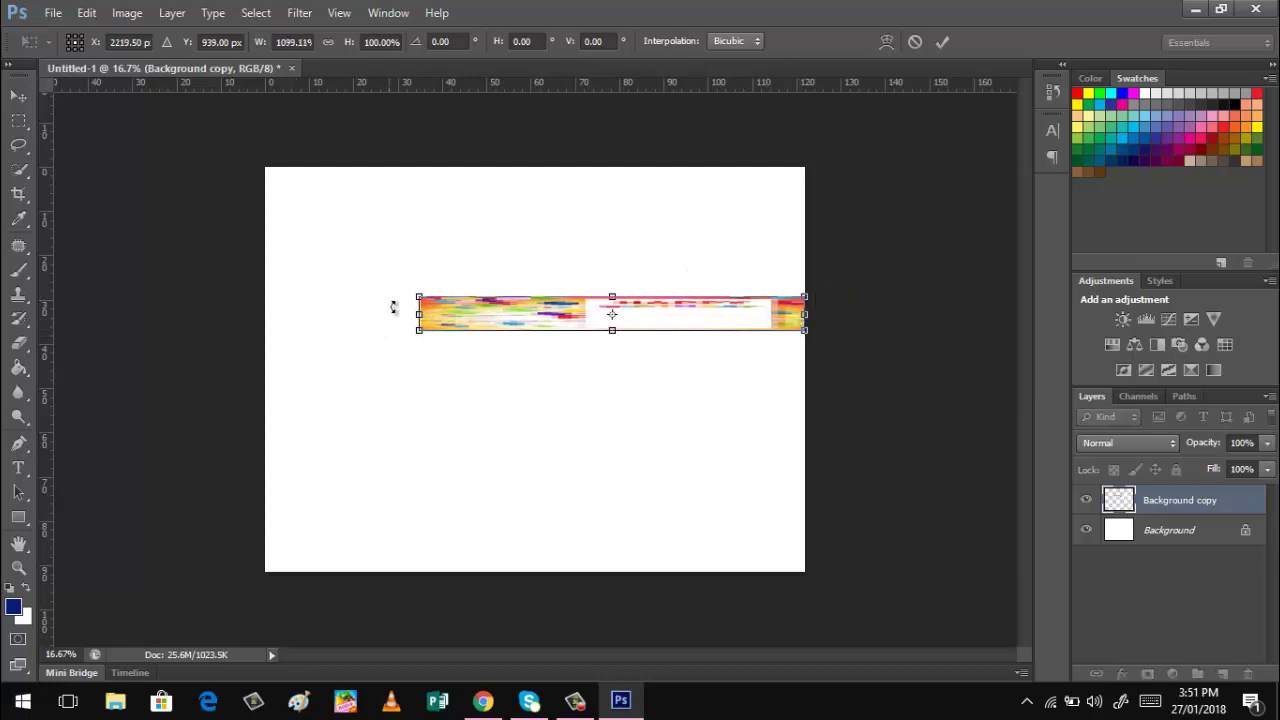
{"action": "left_click_drag", "start_coordinate": [410, 317], "coordinate": [266, 316]}
{"action": "left_click_drag", "start_coordinate": [535, 297], "coordinate": [530, 168]}
{"action": "left_click_drag", "start_coordinate": [535, 331], "coordinate": [552, 573]}
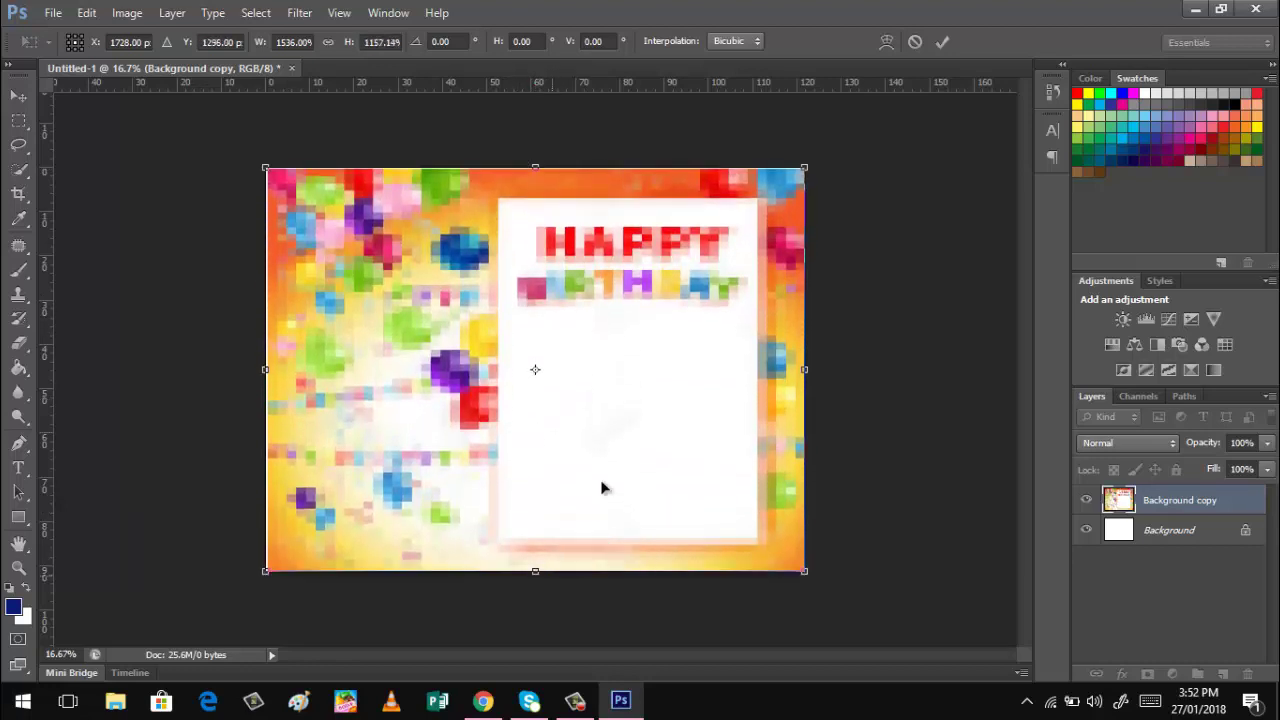
{"action": "left_click", "coordinate": [945, 43]}
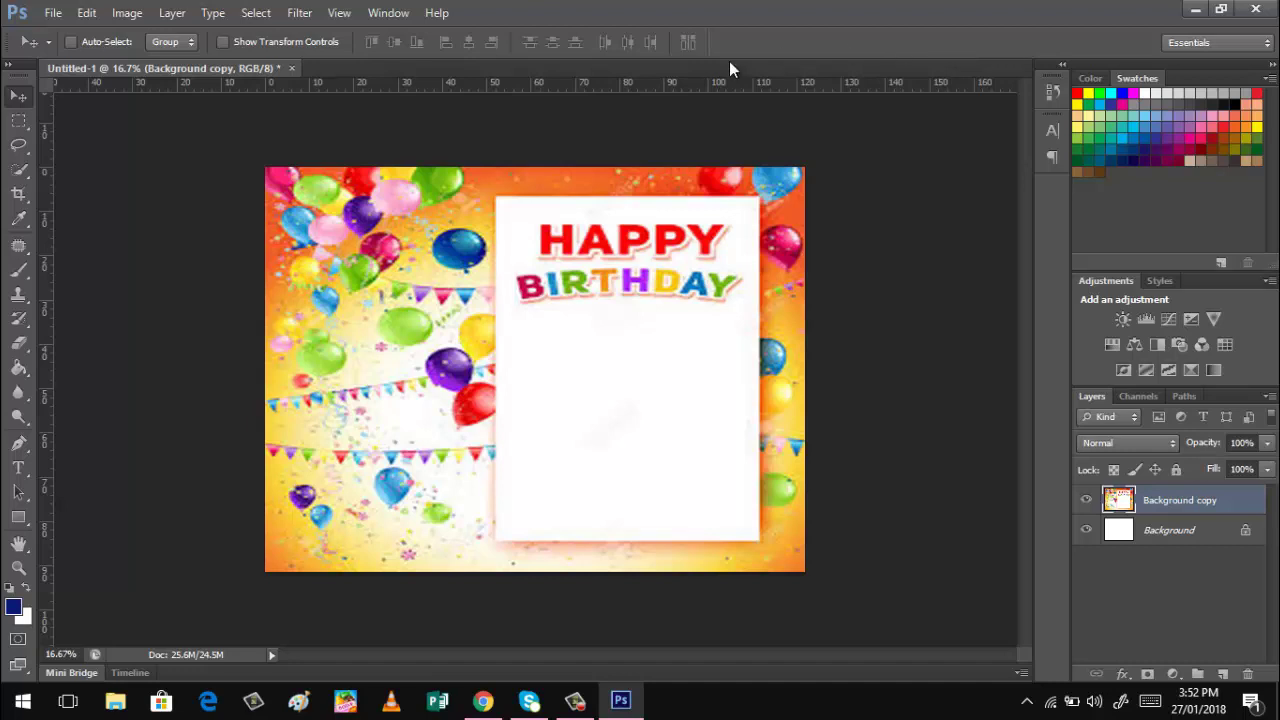
Open IMG_20170212_092726.jpg from the Pictures 2017-02 folder.
{"action": "left_click", "coordinate": [53, 13]}
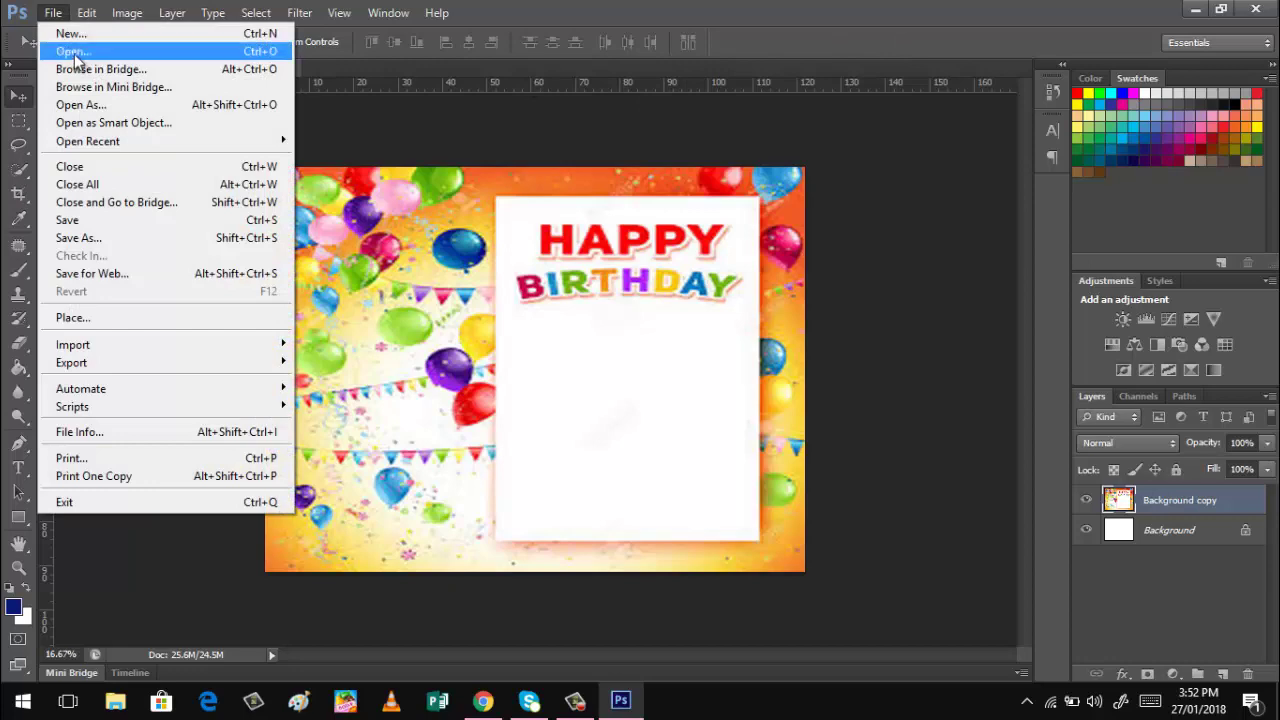
{"action": "left_click", "coordinate": [74, 51]}
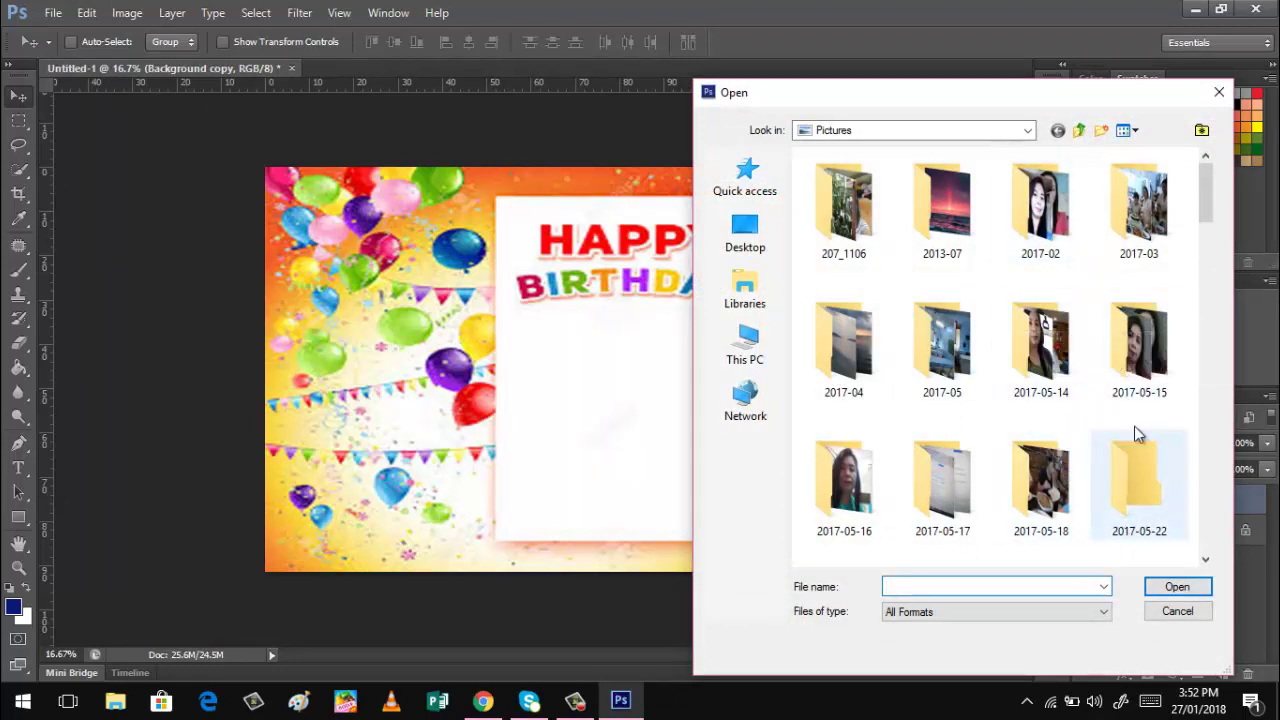
{"action": "double_click", "coordinate": [1140, 340]}
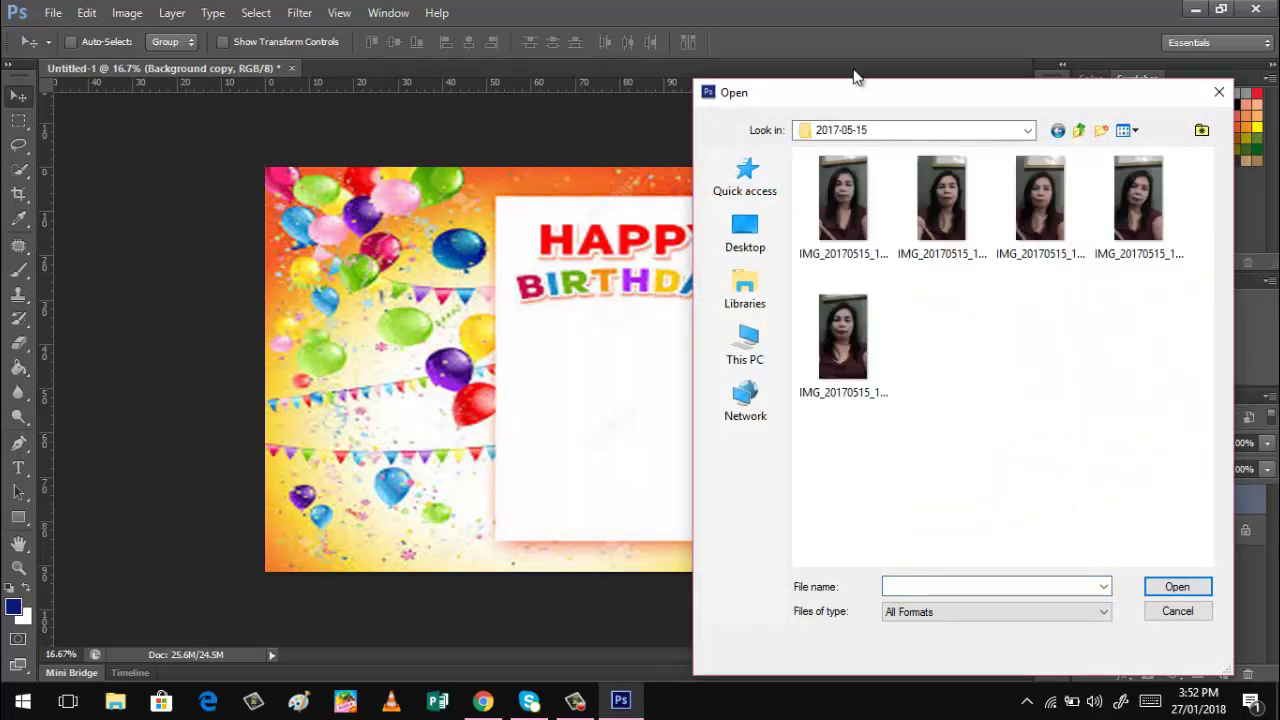
{"action": "left_click", "coordinate": [1027, 131]}
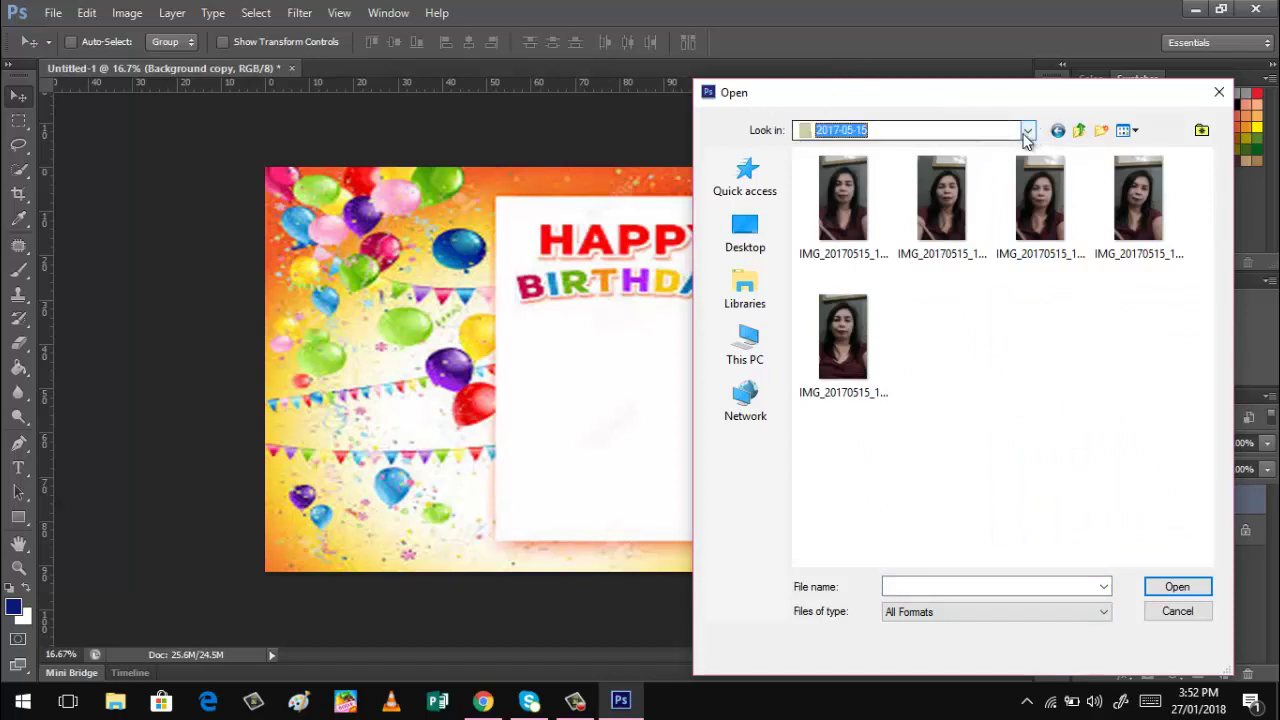
{"action": "left_click", "coordinate": [850, 344]}
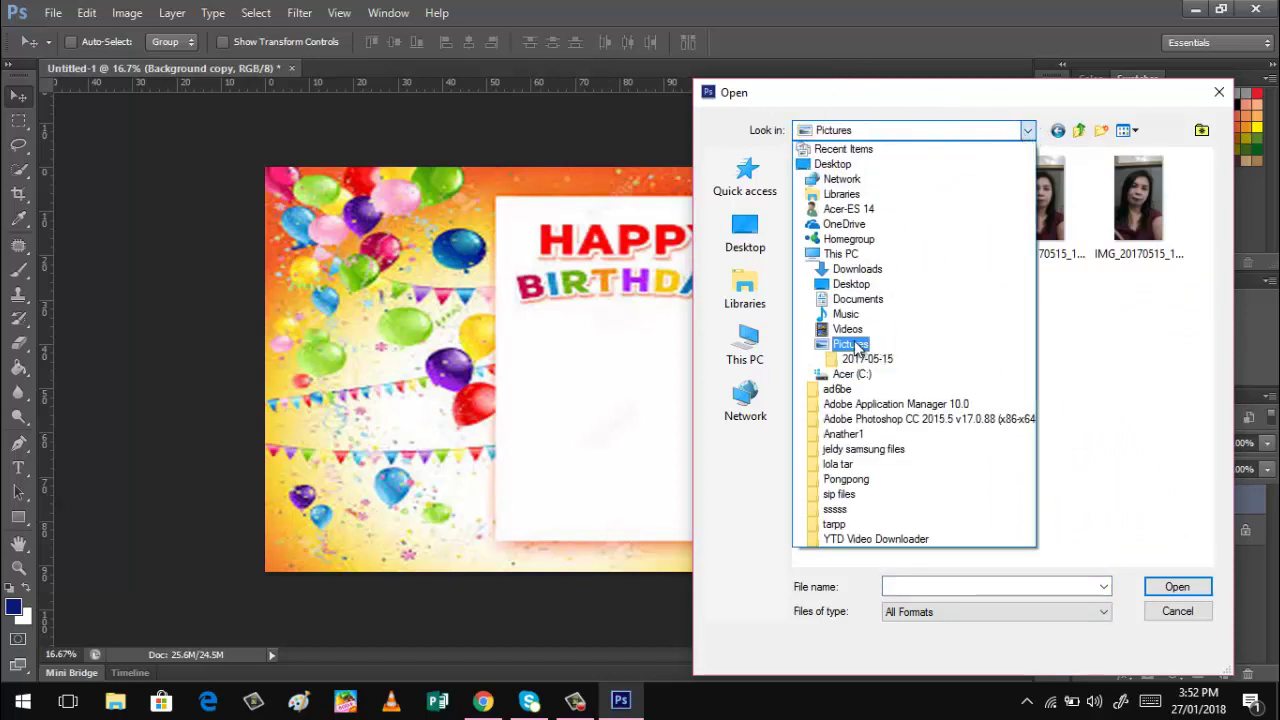
{"action": "double_click", "coordinate": [1038, 220]}
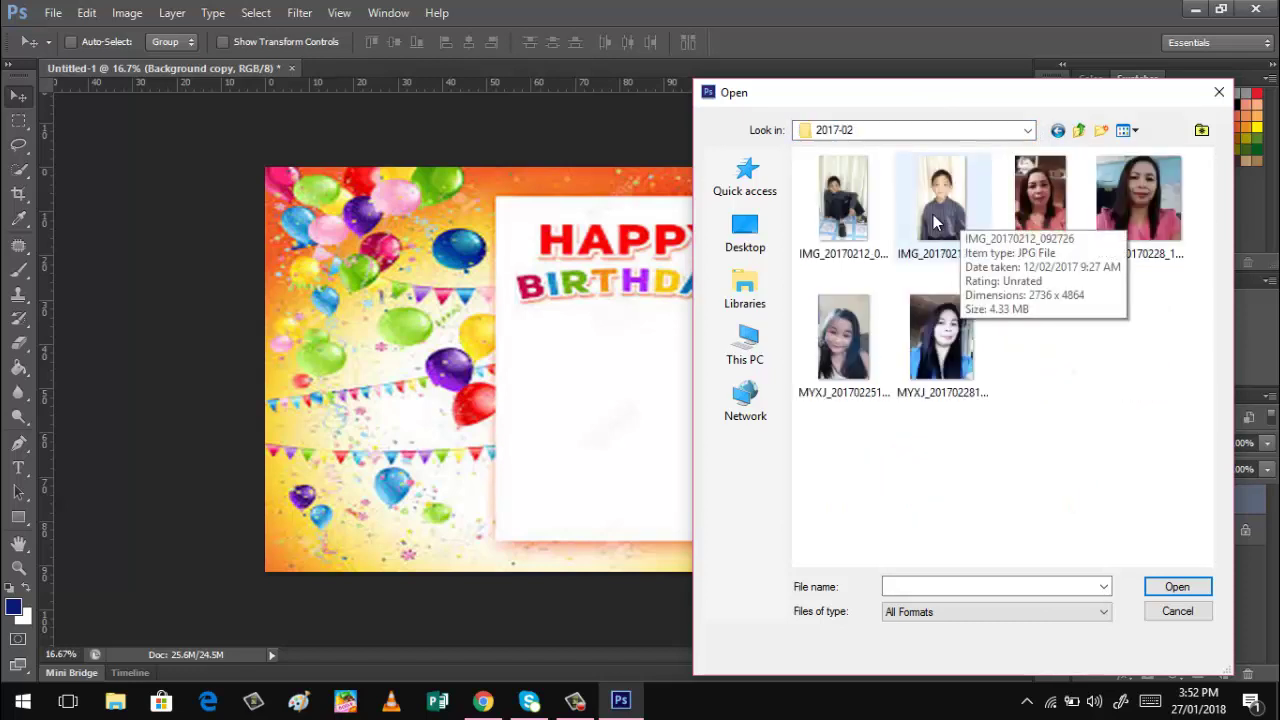
{"action": "left_click", "coordinate": [958, 262]}
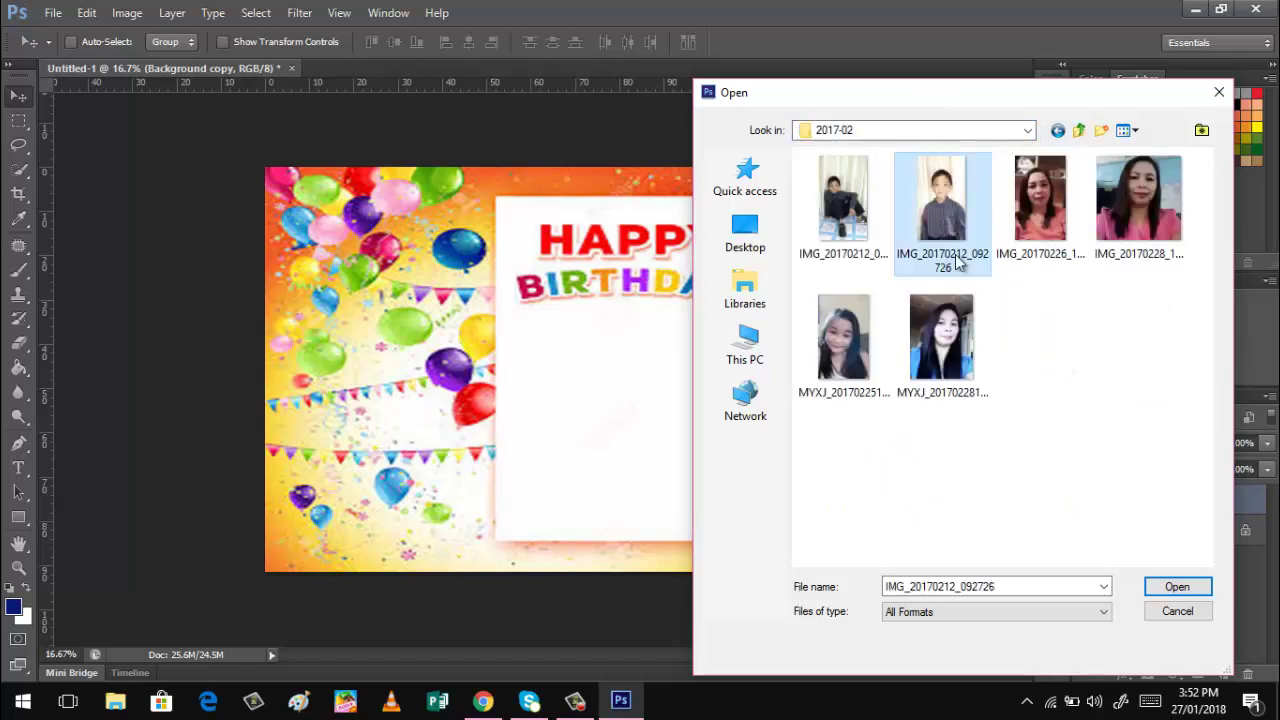
{"action": "left_click", "coordinate": [1172, 588]}
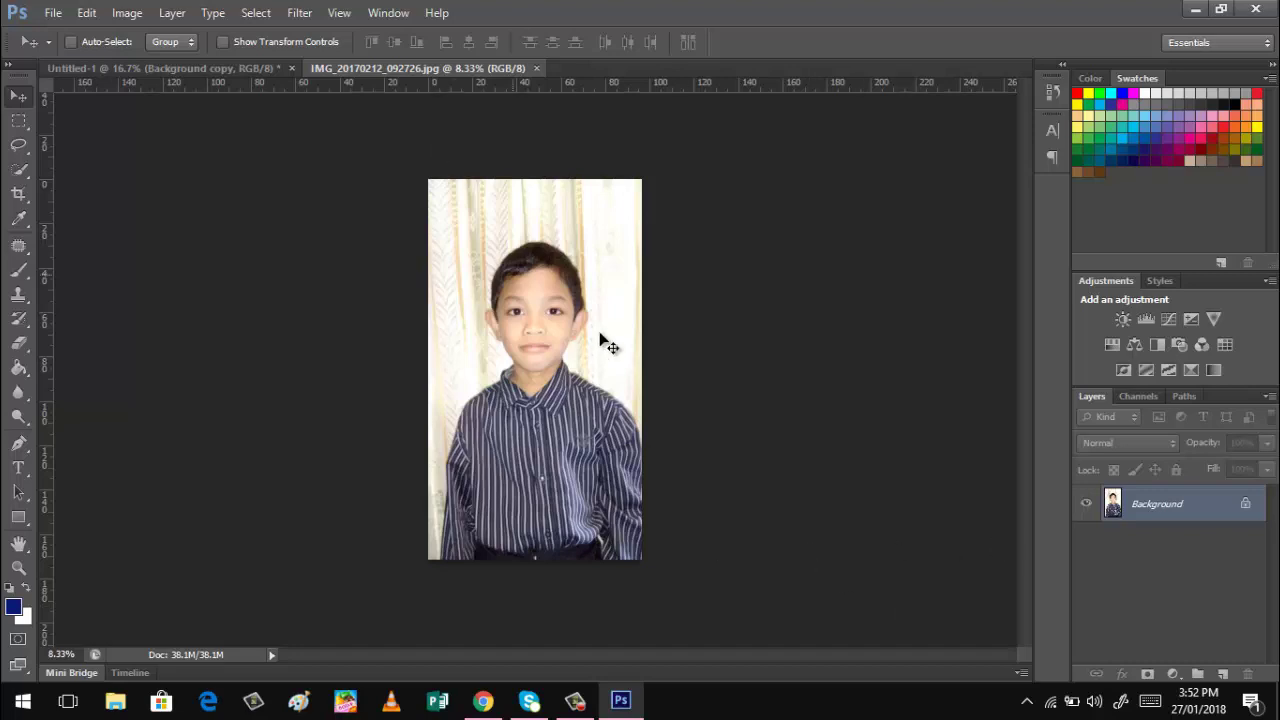
Arrange the boy's photo and Untitled-1 side by side with 2-up Vertical.
{"action": "left_click", "coordinate": [380, 13]}
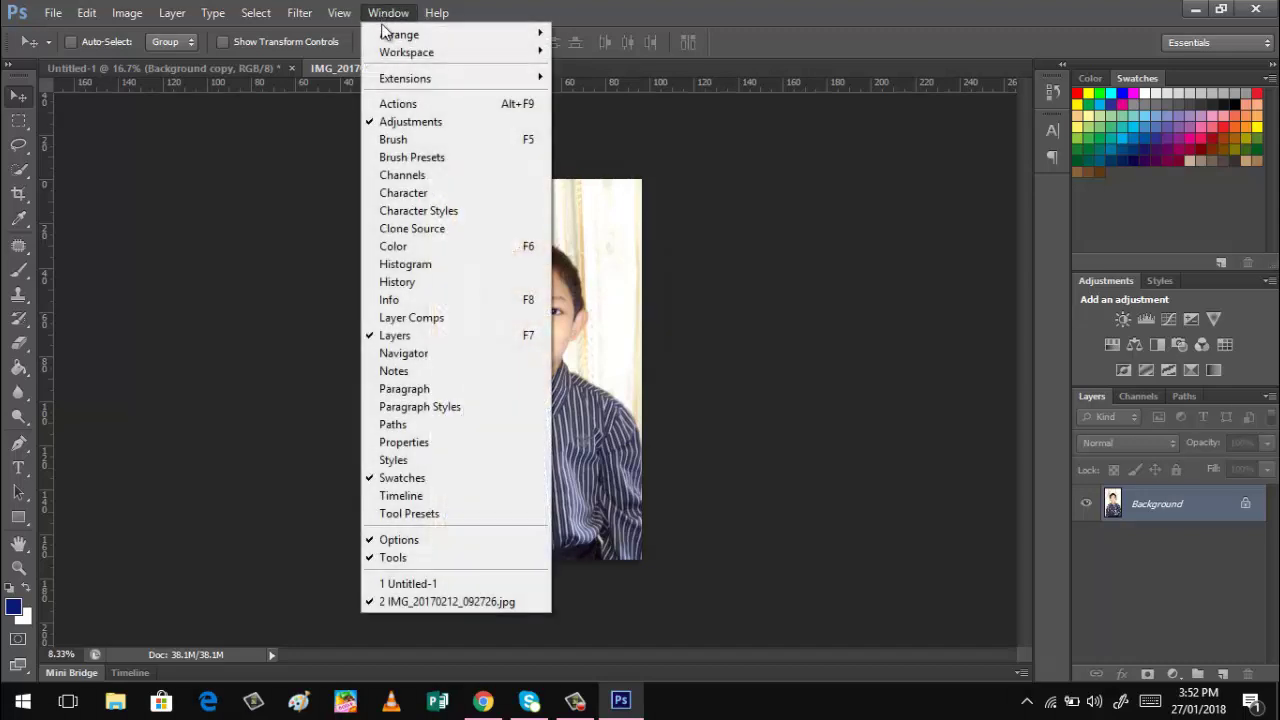
{"action": "mouse_move", "coordinate": [510, 35]}
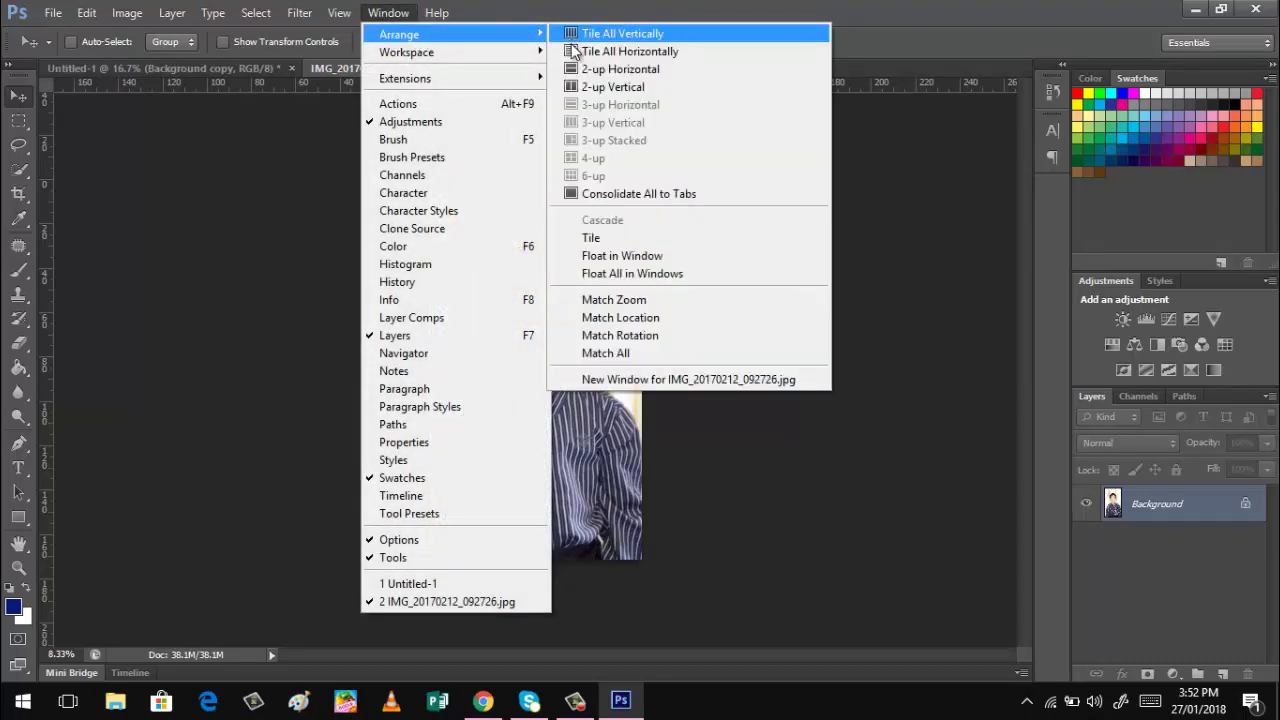
{"action": "left_click", "coordinate": [586, 90]}
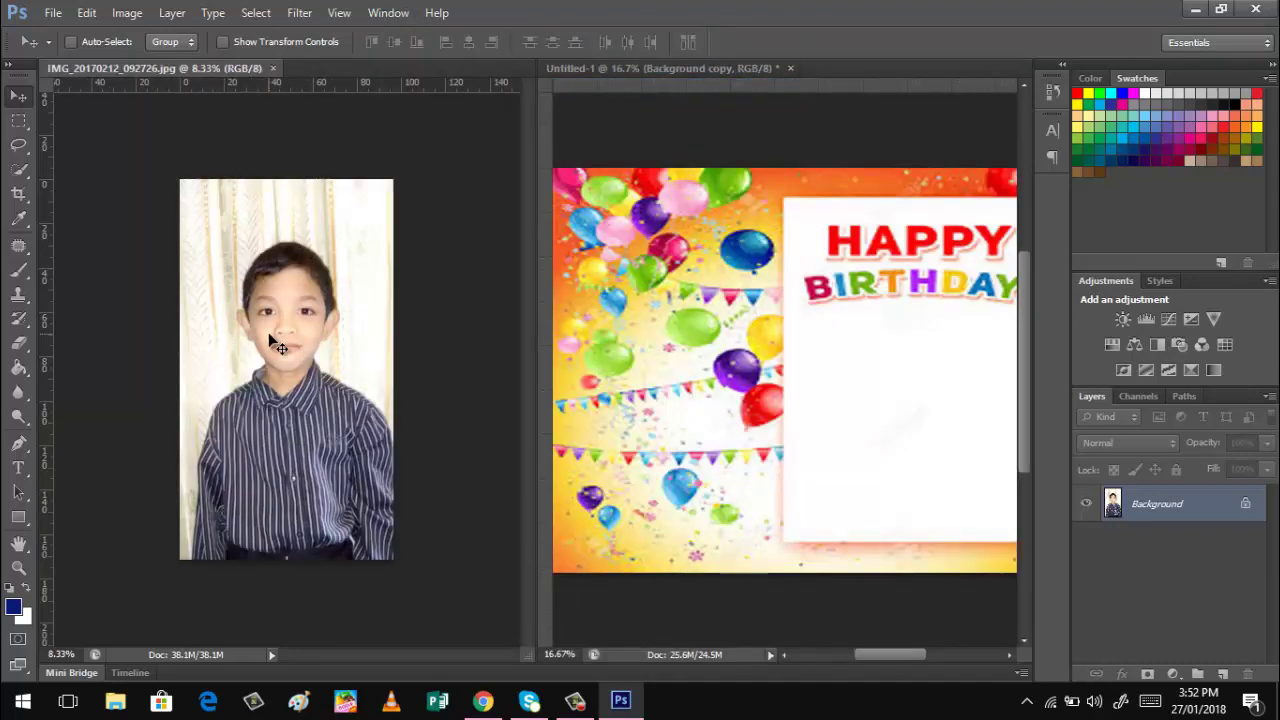
Crop the boy's photo to a head-and-shoulders portrait, trimming the top and bottom.
{"action": "left_click", "coordinate": [18, 199]}
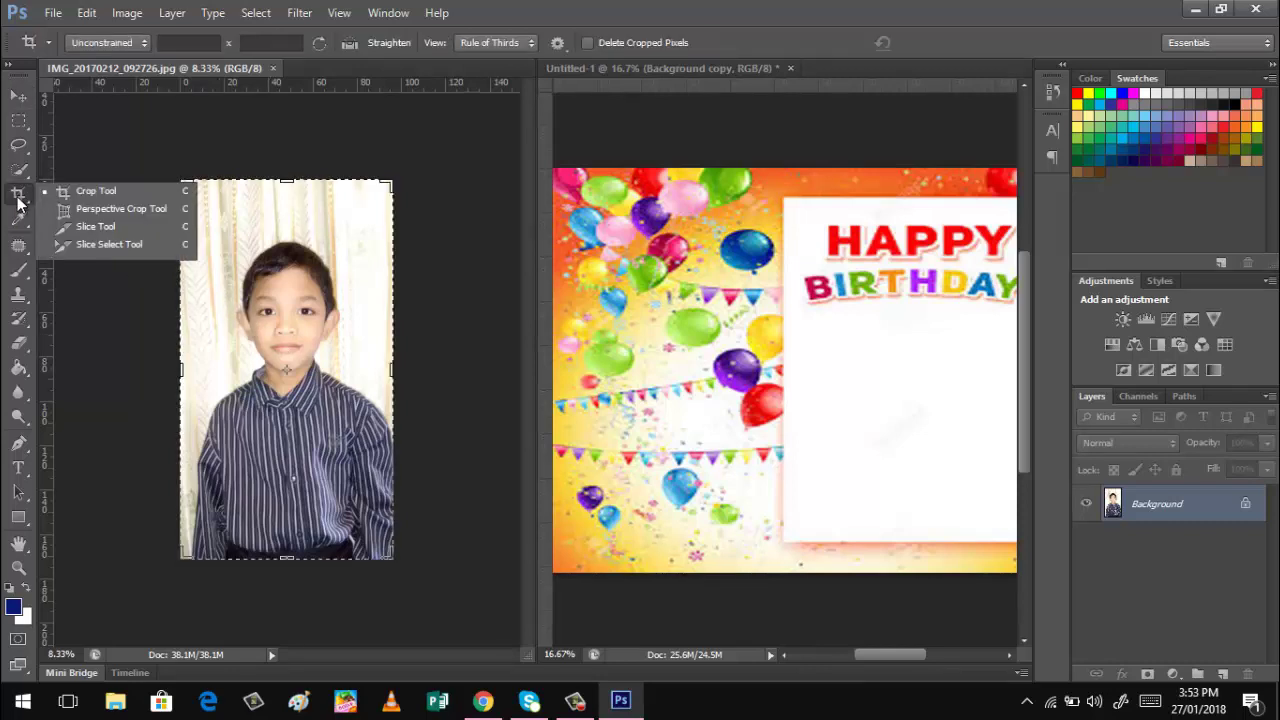
{"action": "left_click", "coordinate": [91, 193]}
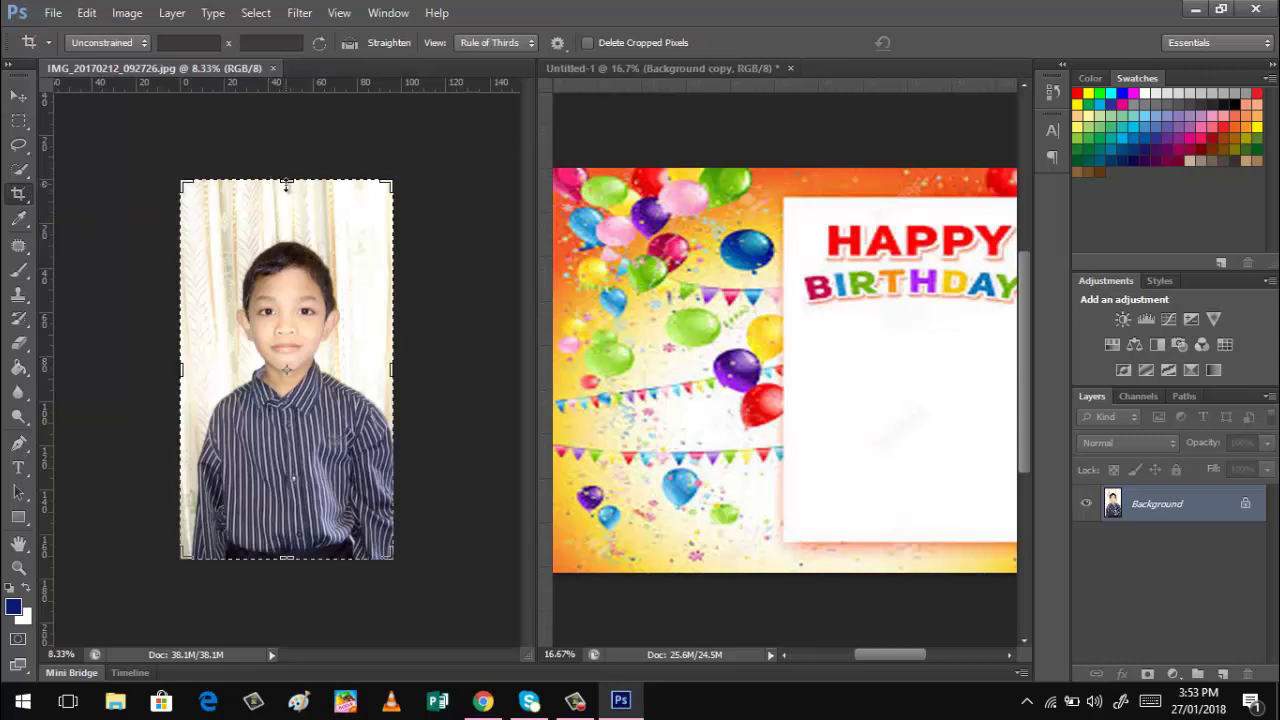
{"action": "mouse_move", "coordinate": [286, 183]}
{"action": "left_mouse_down"}
{"action": "mouse_move", "coordinate": [286, 218]}
{"action": "mouse_move", "coordinate": [286, 207]}
{"action": "left_mouse_up"}
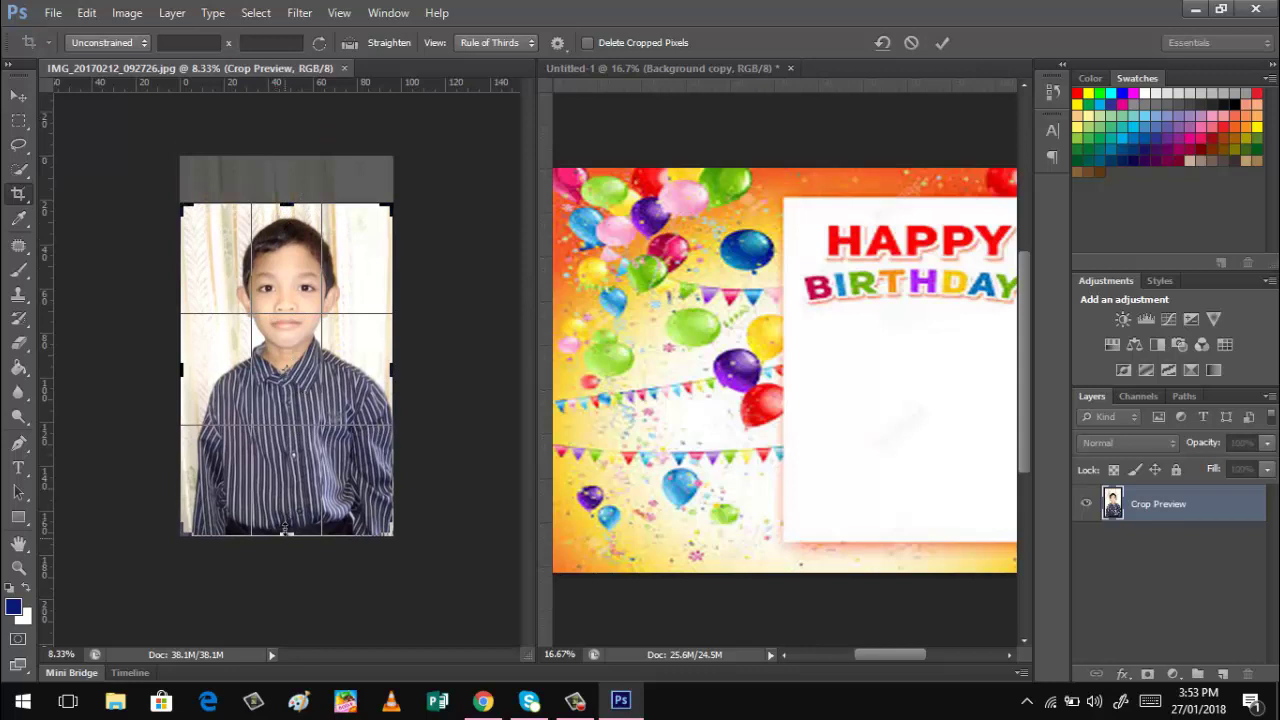
{"action": "left_click_drag", "start_coordinate": [285, 530], "coordinate": [287, 482]}
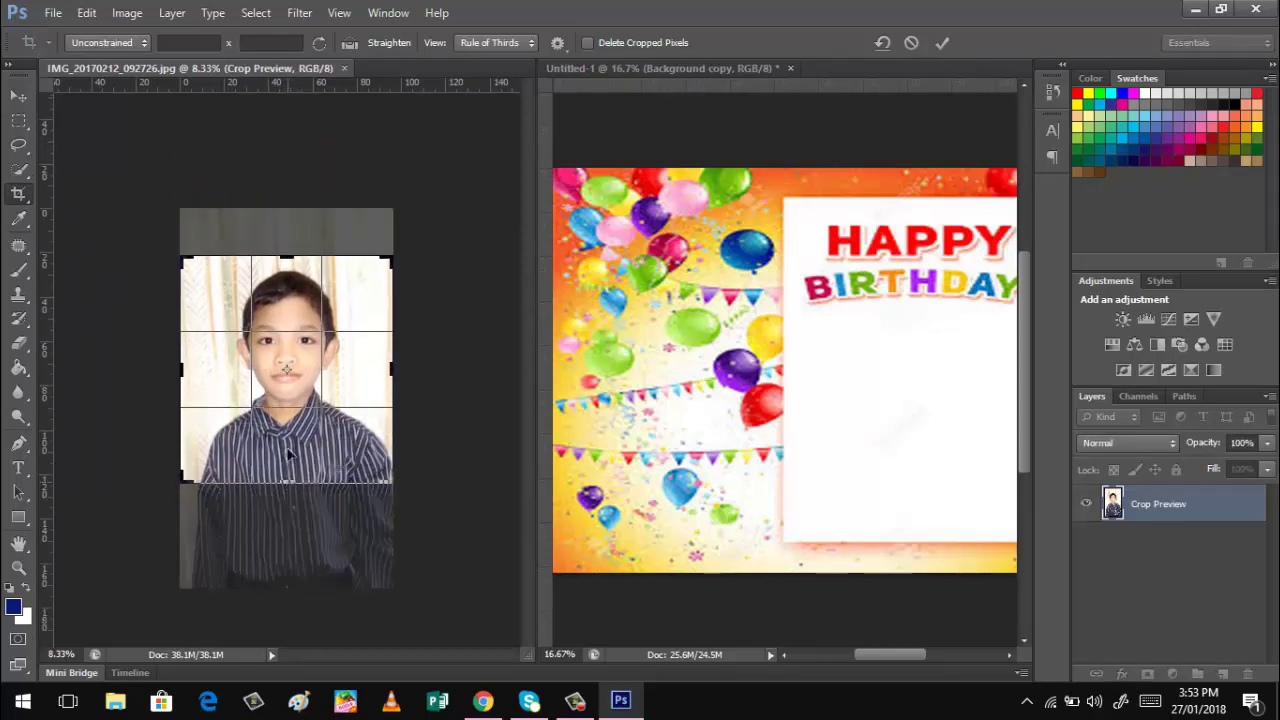
{"action": "left_click", "coordinate": [942, 43]}
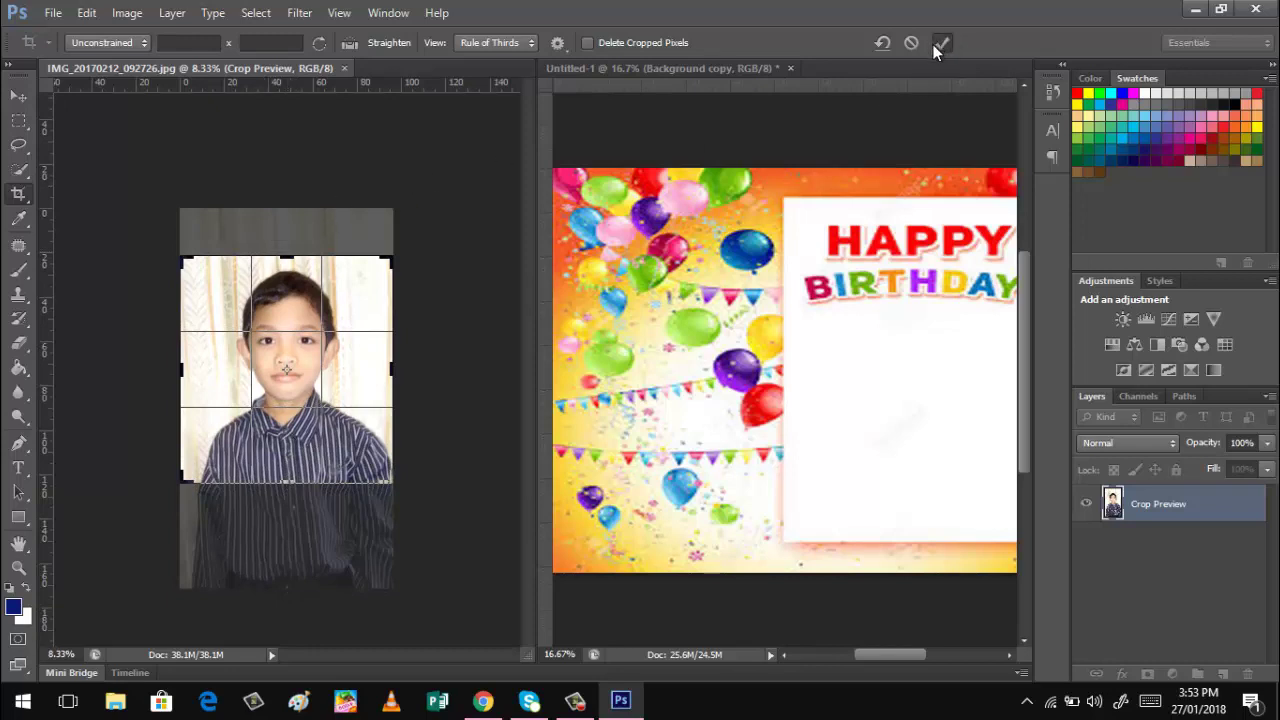
{"action": "left_click", "coordinate": [19, 97]}
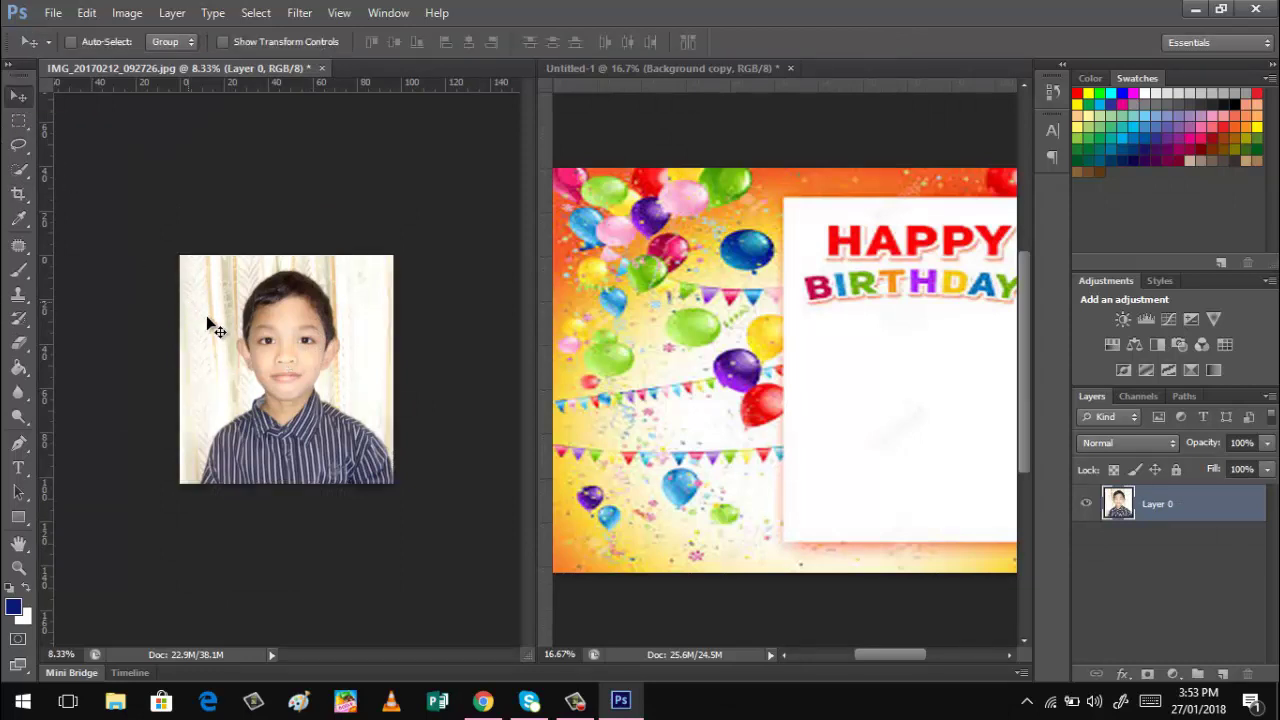
Drag the cropped portrait onto the birthday card as Layer 1, closing the photo unsaved.
{"action": "left_click_drag", "start_coordinate": [223, 331], "coordinate": [767, 324]}
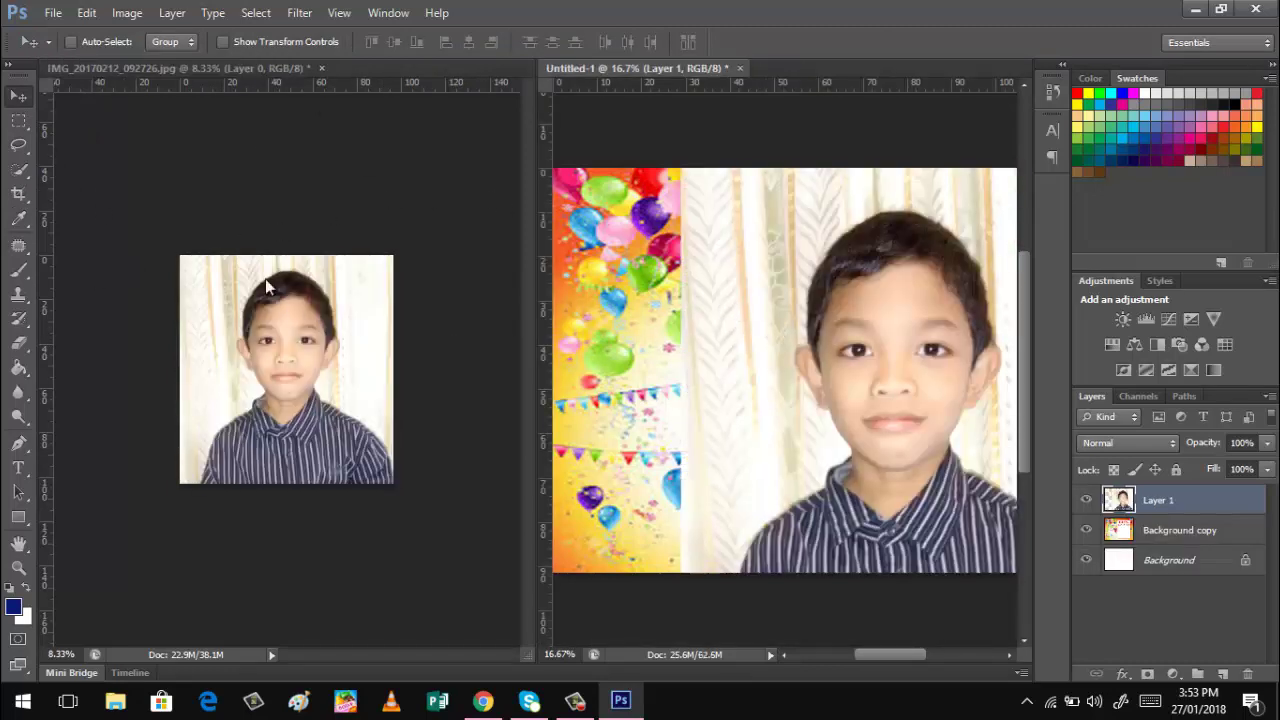
{"action": "left_click", "coordinate": [321, 68]}
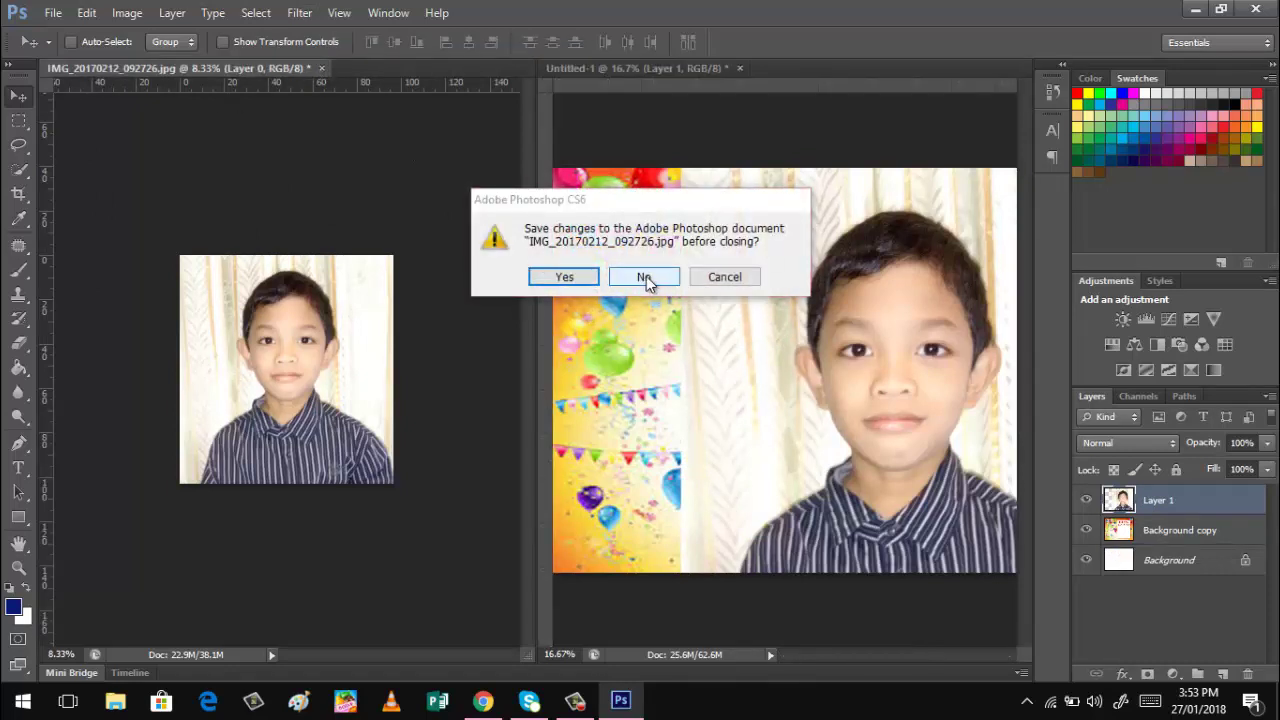
{"action": "left_click", "coordinate": [659, 277]}
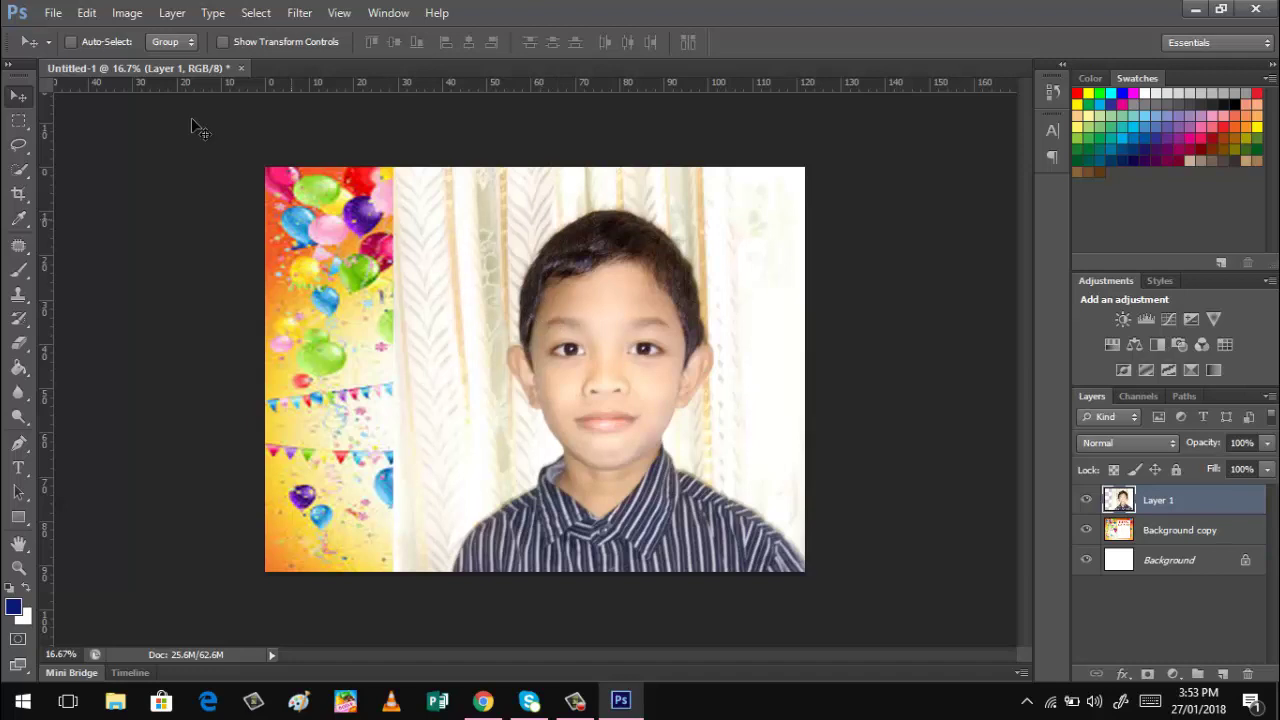
{"action": "left_click", "coordinate": [86, 13]}
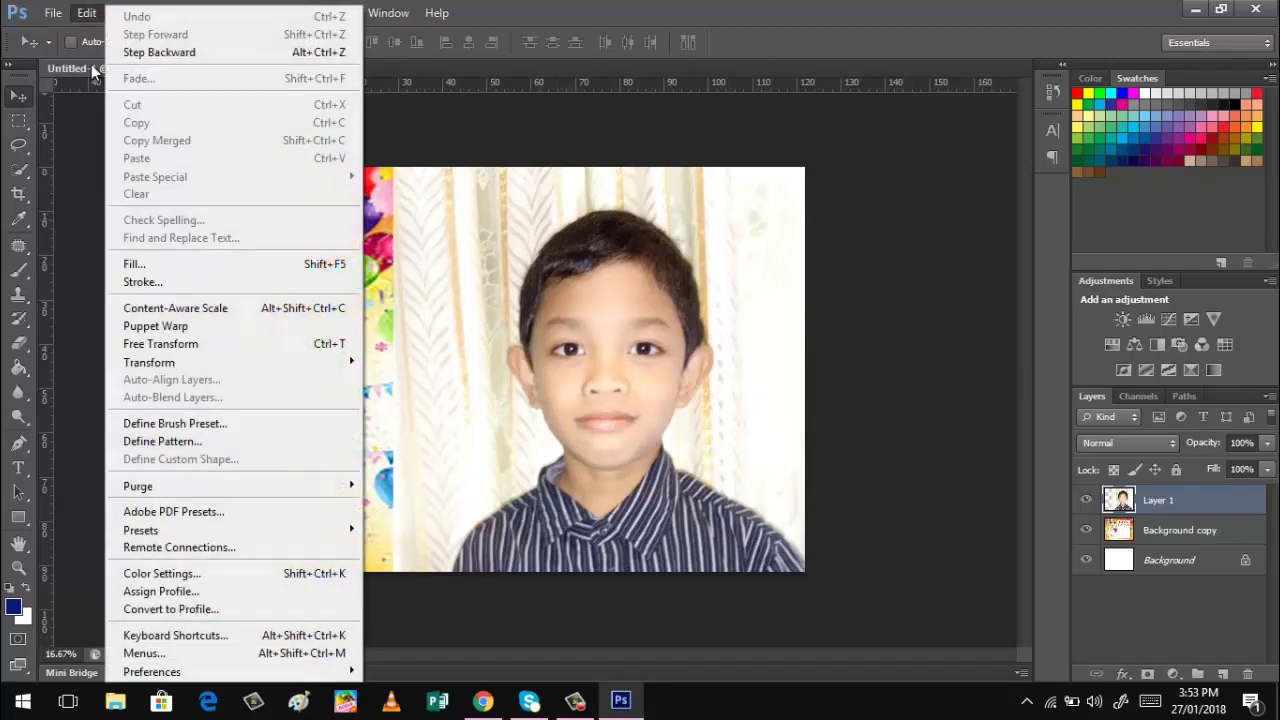
{"action": "left_click", "coordinate": [160, 344]}
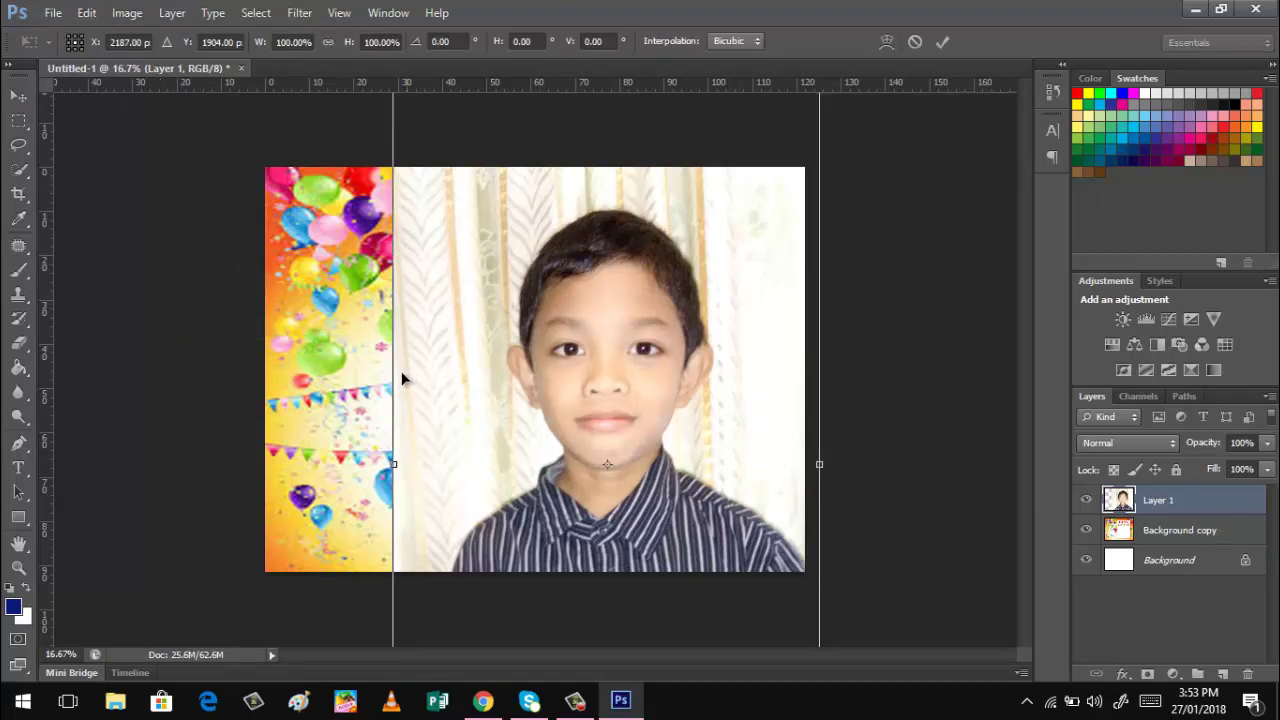
Shrink the photo's height and width and move it onto the white panel below the heading.
{"action": "left_click_drag", "start_coordinate": [395, 463], "coordinate": [516, 455]}
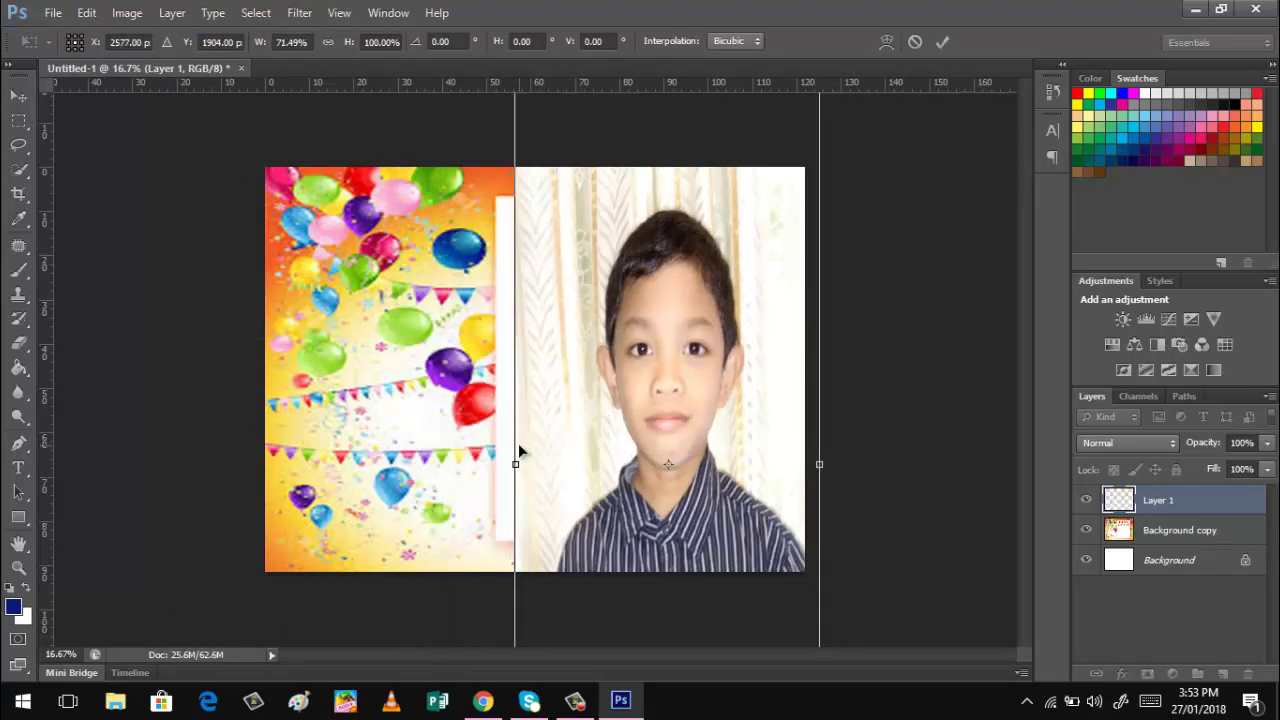
{"action": "left_click_drag", "start_coordinate": [668, 178], "coordinate": [678, 263]}
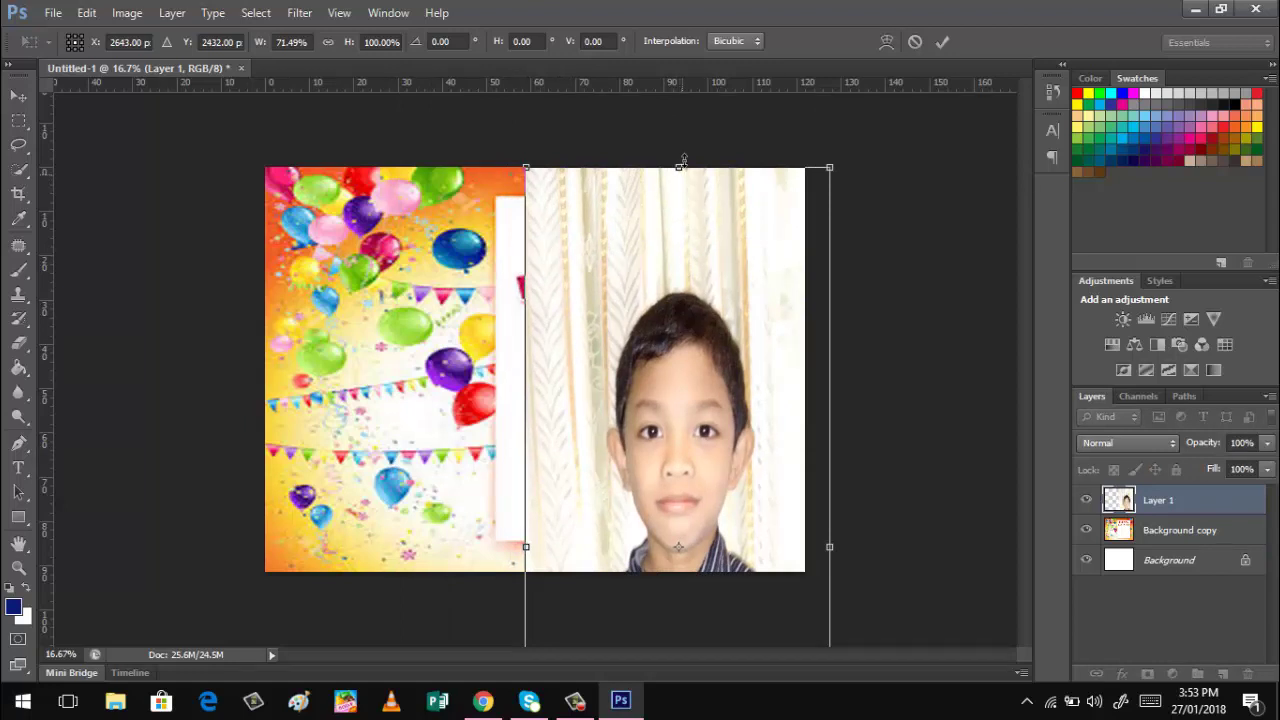
{"action": "left_click_drag", "start_coordinate": [679, 170], "coordinate": [680, 326]}
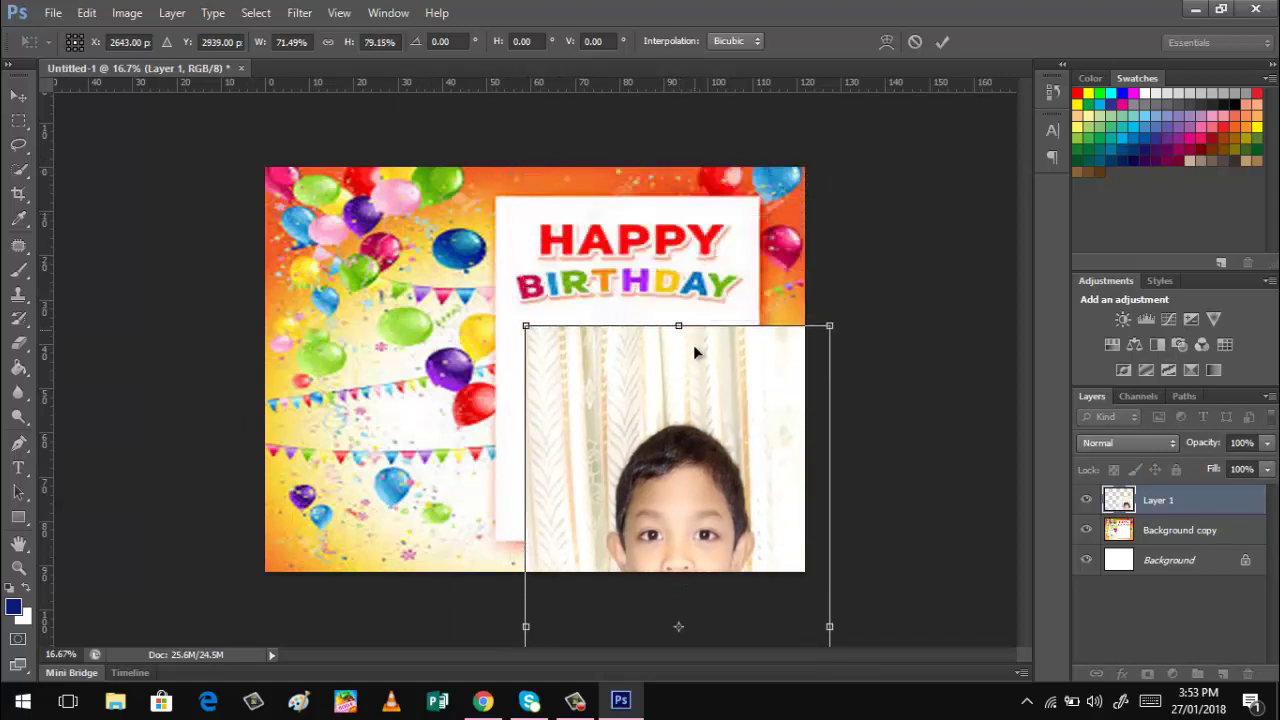
{"action": "left_click_drag", "start_coordinate": [695, 418], "coordinate": [669, 207]}
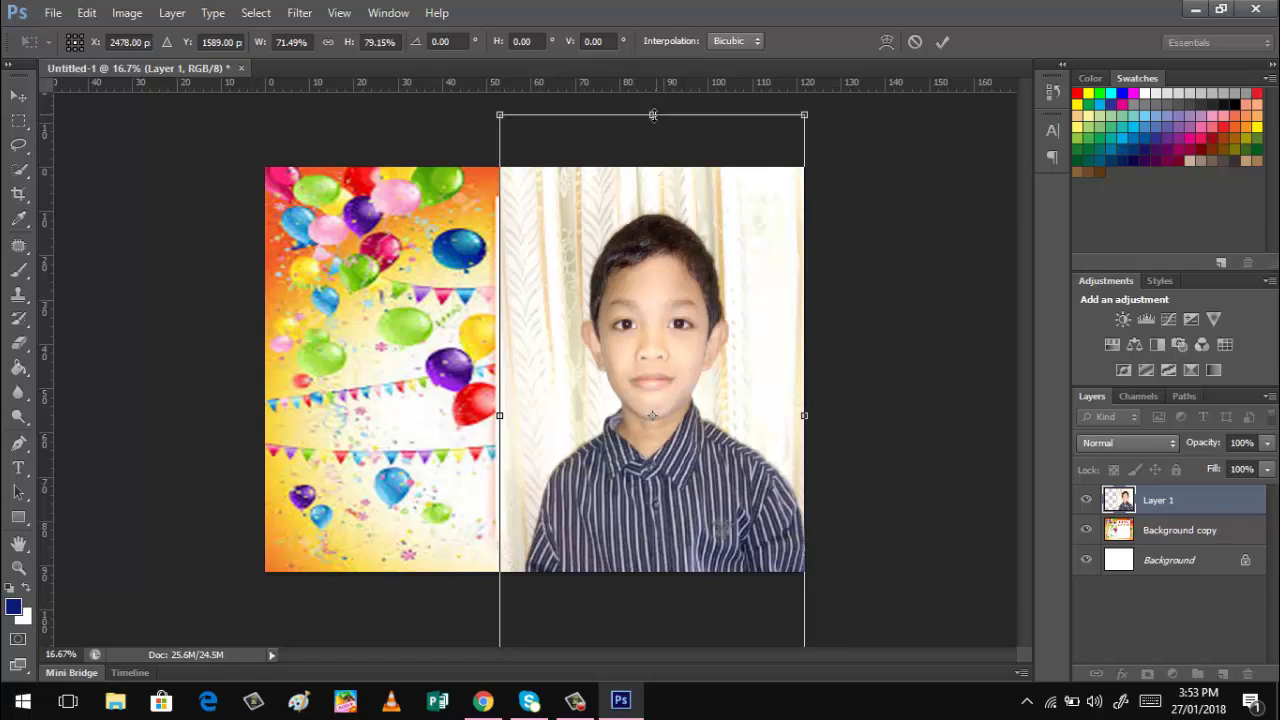
{"action": "left_click_drag", "start_coordinate": [652, 115], "coordinate": [641, 92]}
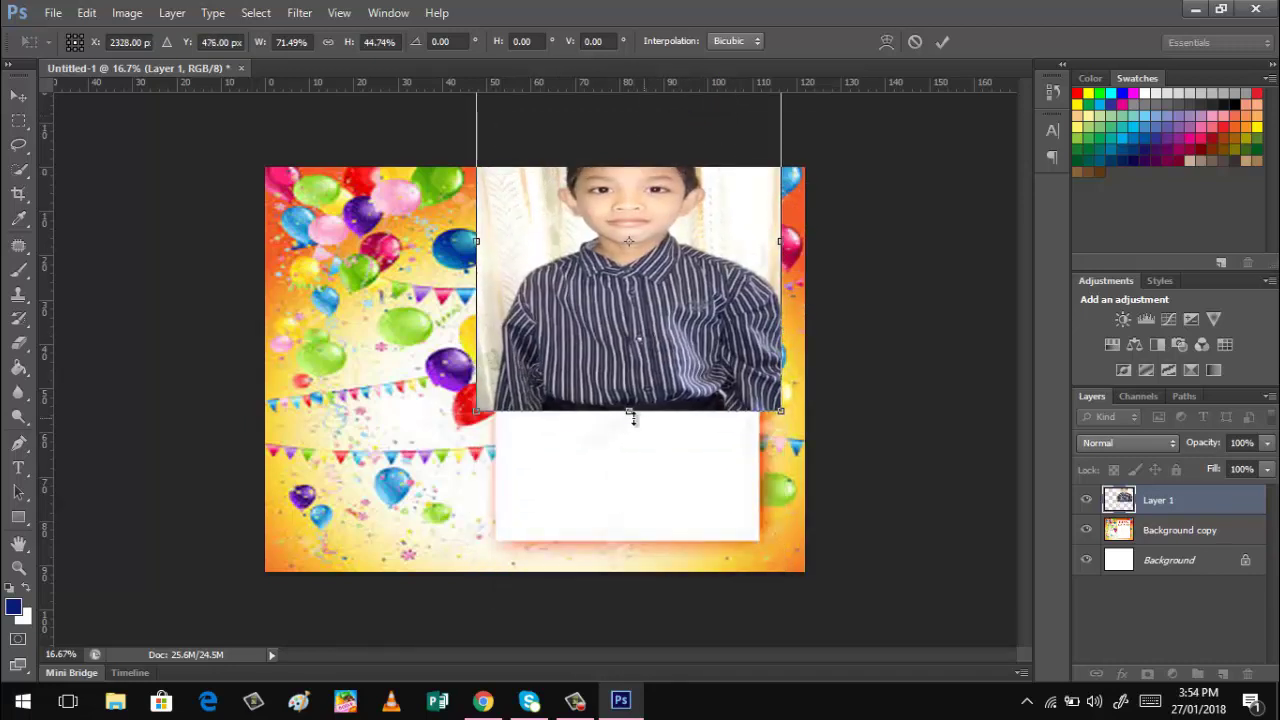
{"action": "left_click_drag", "start_coordinate": [627, 400], "coordinate": [630, 288]}
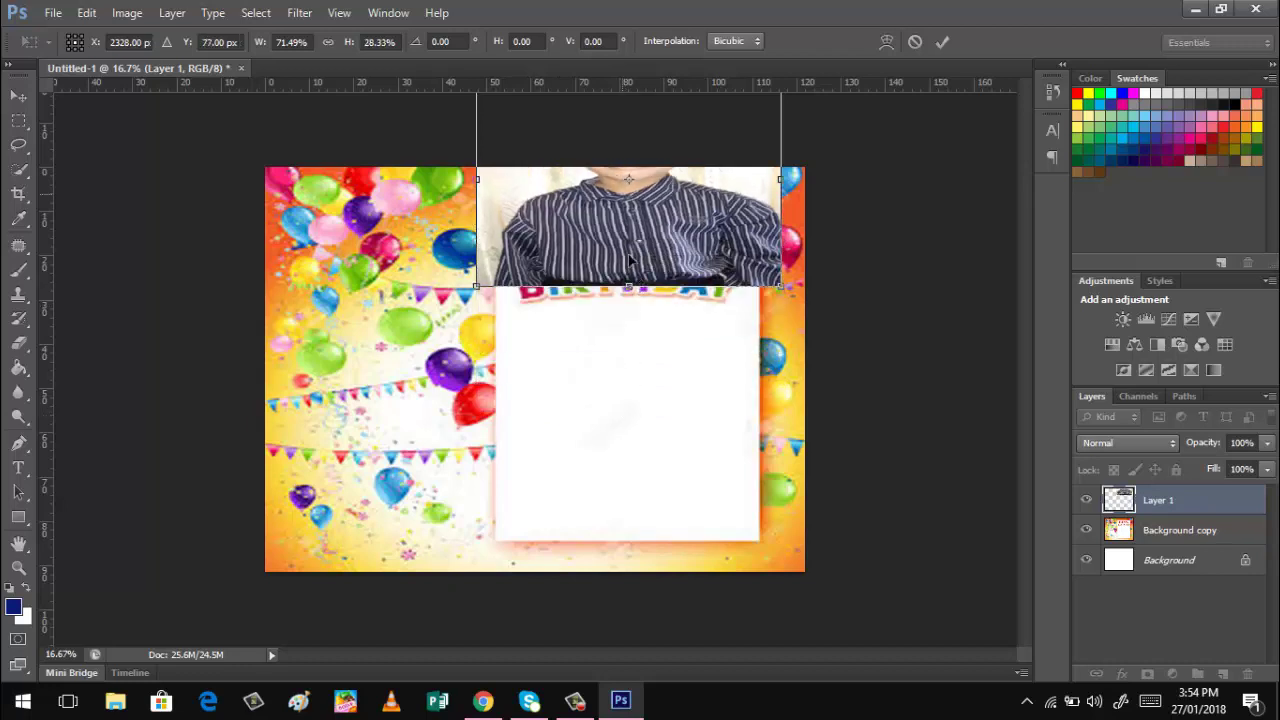
{"action": "left_click_drag", "start_coordinate": [613, 227], "coordinate": [637, 470]}
Fine-tune the photo's edges to fit inside the white panel and commit the transform.
{"action": "left_click_drag", "start_coordinate": [501, 438], "coordinate": [537, 438]}
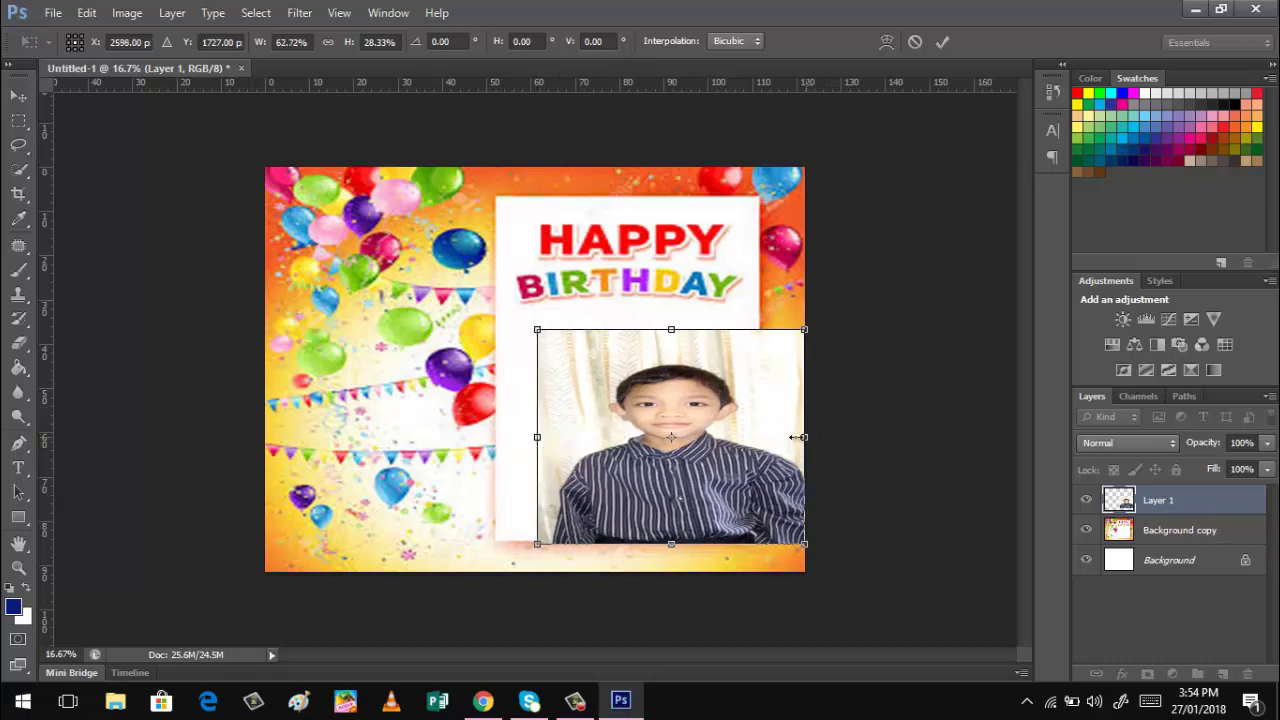
{"action": "left_click_drag", "start_coordinate": [806, 436], "coordinate": [731, 434]}
{"action": "left_click_drag", "start_coordinate": [538, 437], "coordinate": [497, 437]}
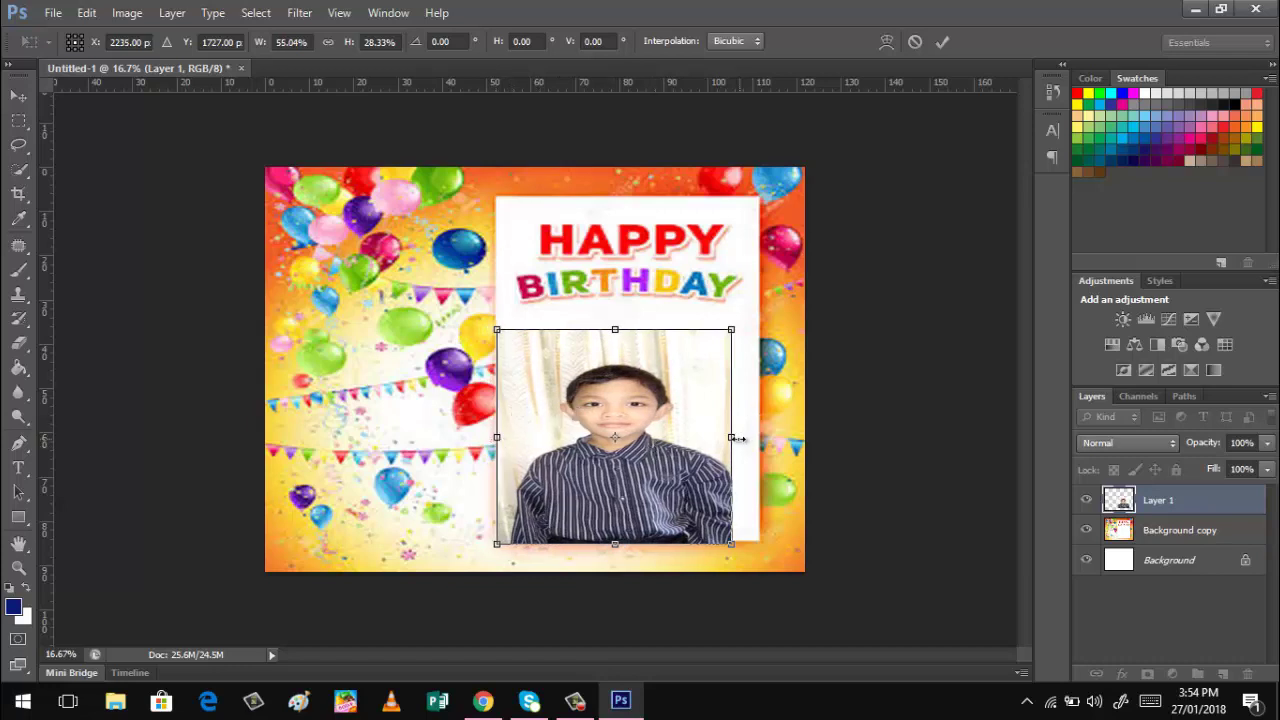
{"action": "left_click_drag", "start_coordinate": [735, 439], "coordinate": [762, 446]}
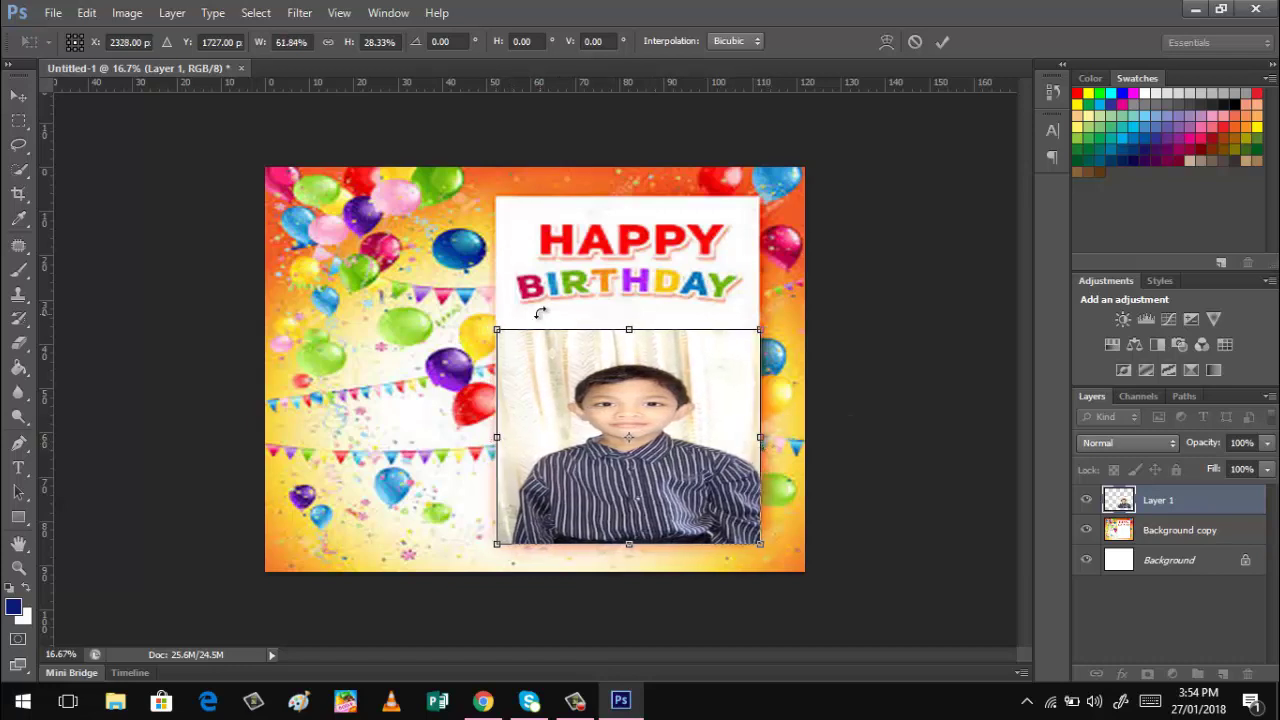
{"action": "left_click_drag", "start_coordinate": [630, 330], "coordinate": [634, 351]}
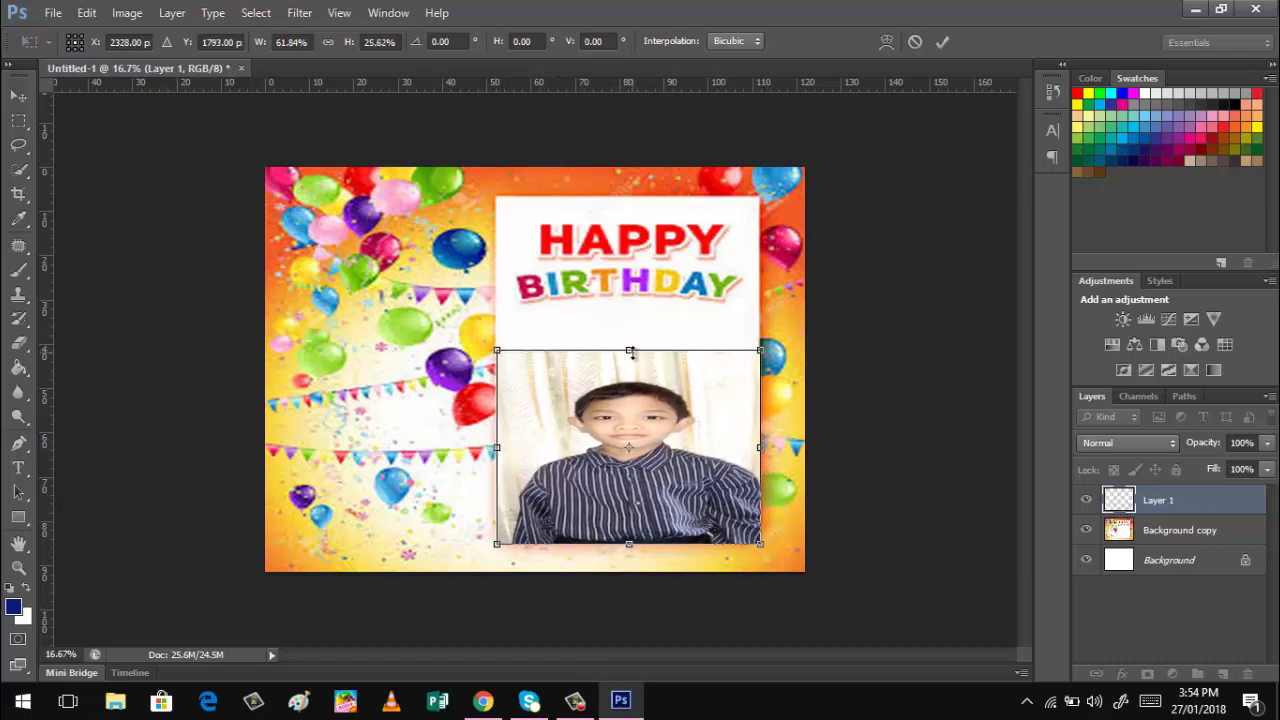
{"action": "left_click_drag", "start_coordinate": [498, 449], "coordinate": [508, 452]}
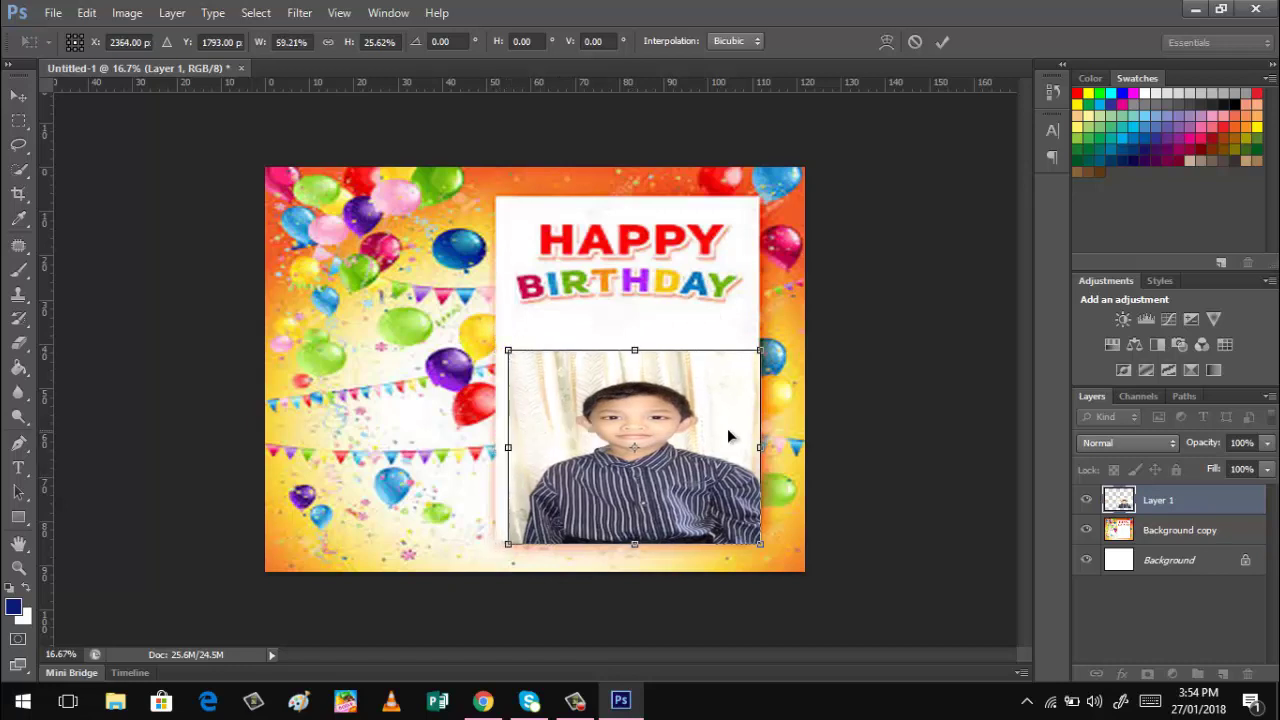
{"action": "left_click_drag", "start_coordinate": [760, 448], "coordinate": [724, 449]}
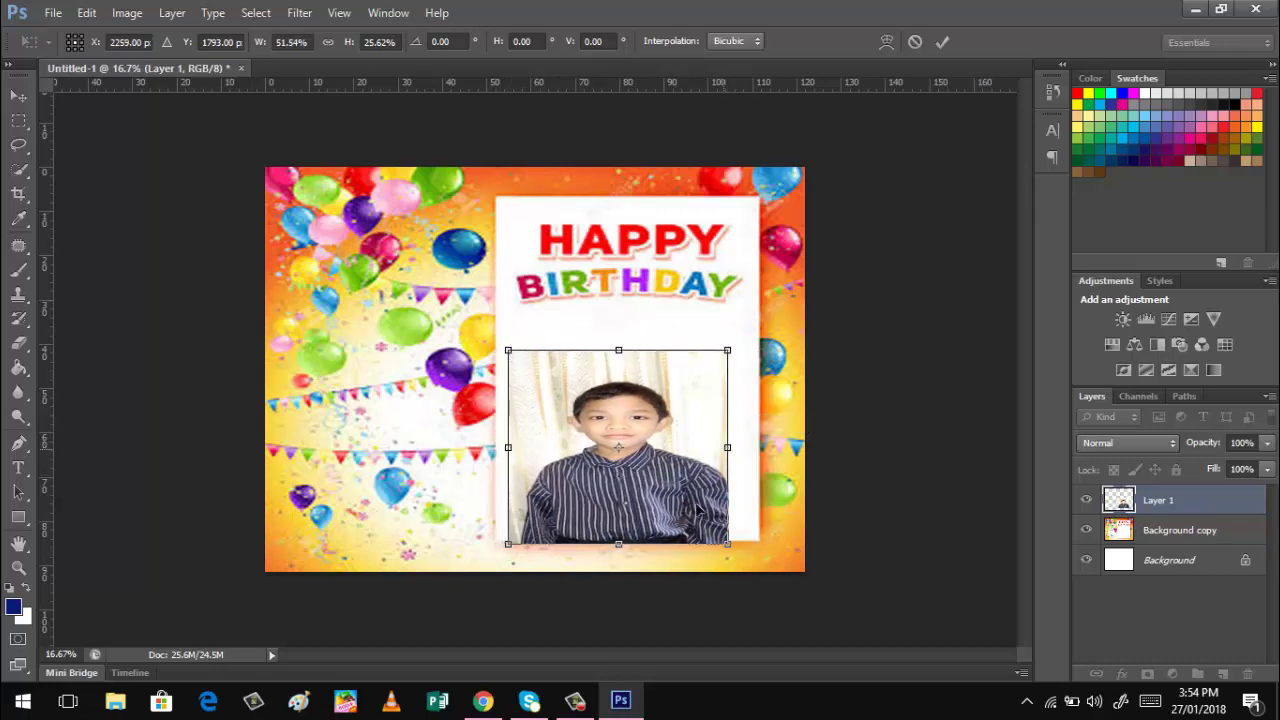
{"action": "left_click_drag", "start_coordinate": [619, 544], "coordinate": [618, 528]}
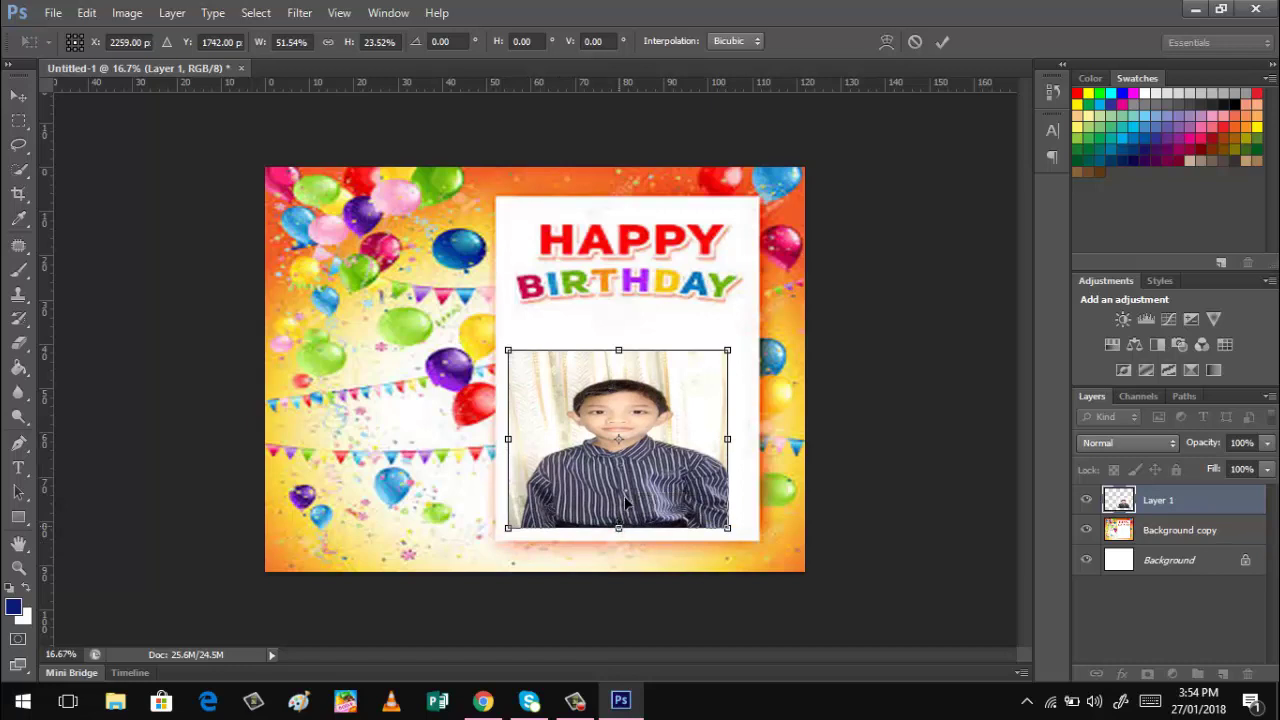
{"action": "left_click_drag", "start_coordinate": [624, 471], "coordinate": [633, 490]}
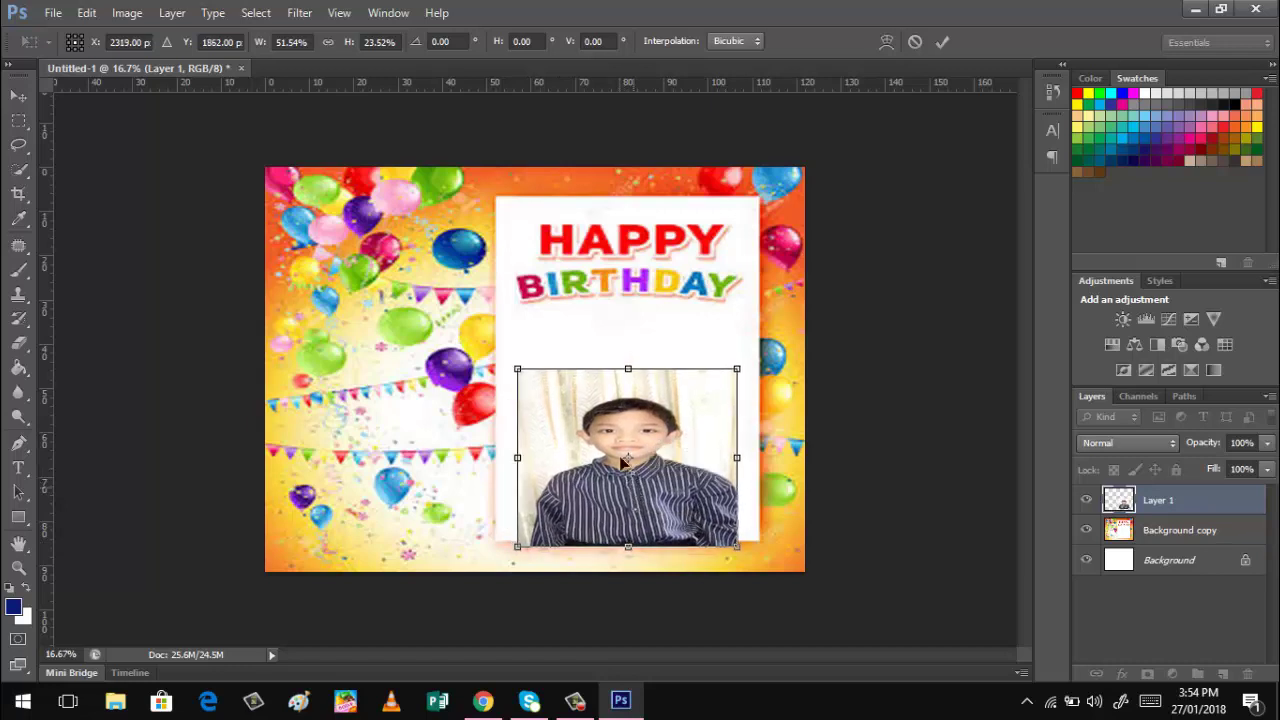
{"action": "left_click_drag", "start_coordinate": [517, 457], "coordinate": [532, 458]}
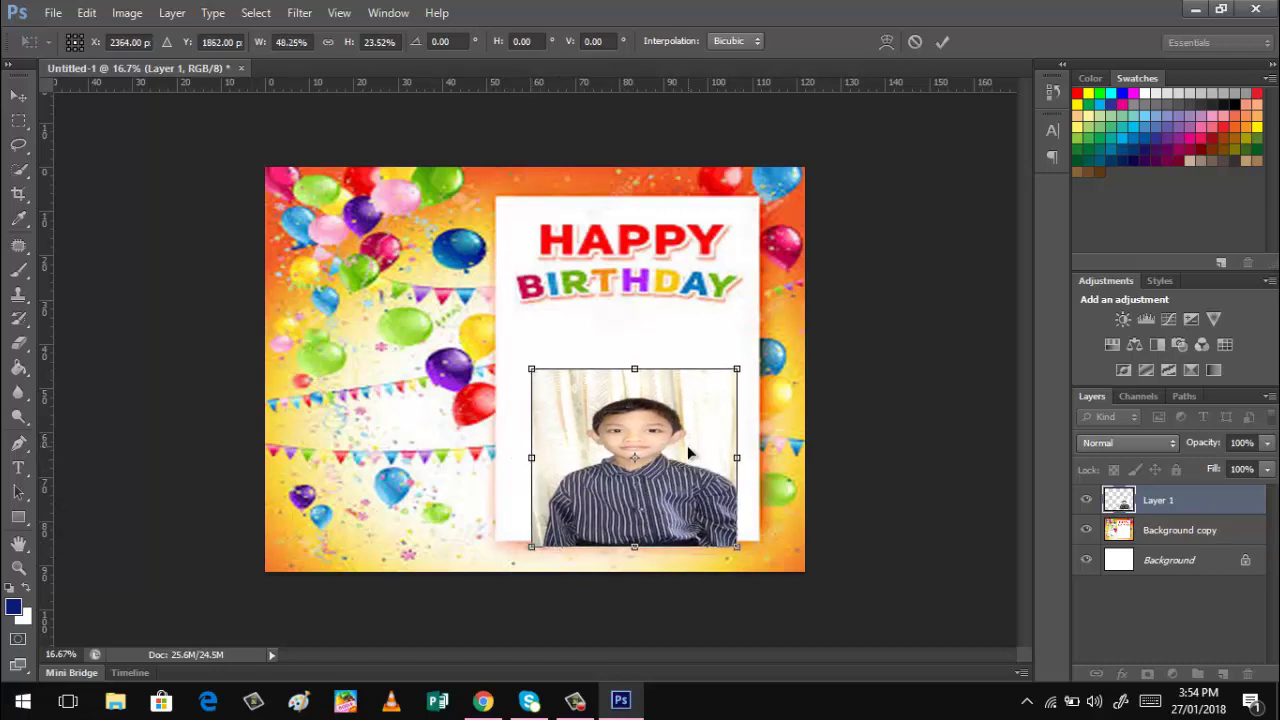
{"action": "left_click_drag", "start_coordinate": [728, 460], "coordinate": [713, 458]}
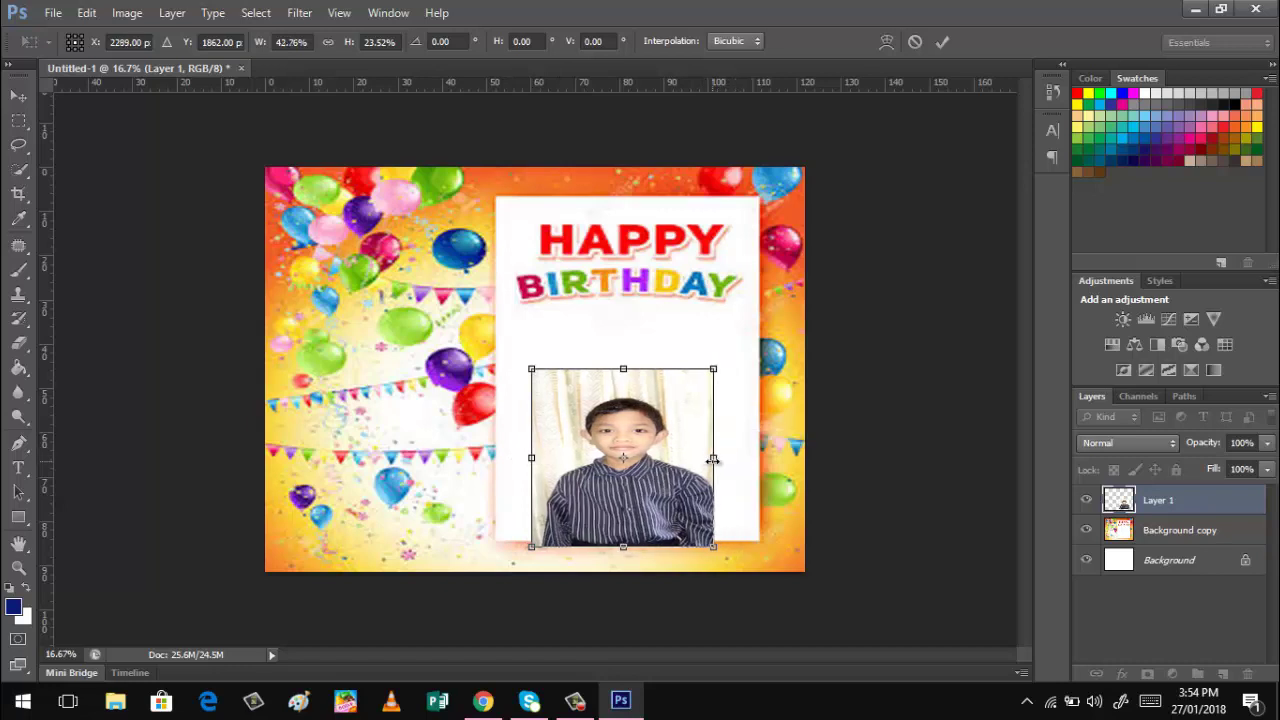
{"action": "left_click", "coordinate": [937, 45]}
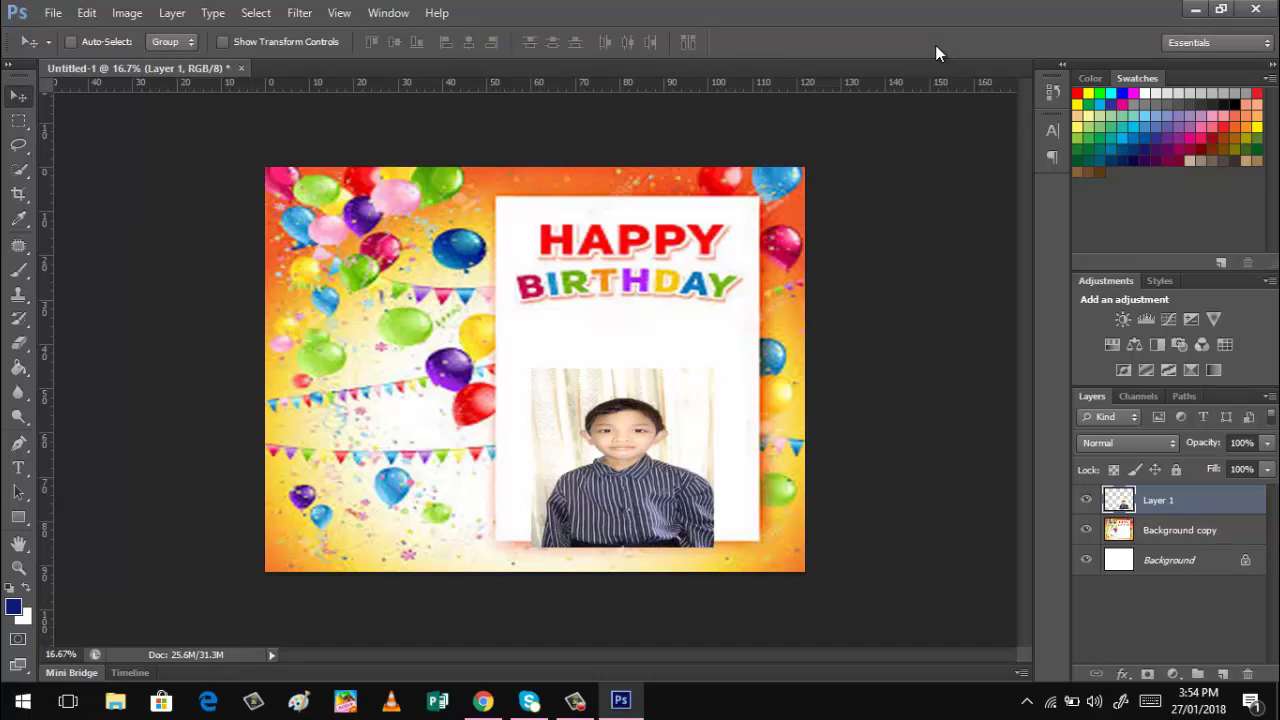
Select the Horizontal Type Tool from the Type tool flyout.
{"action": "left_click", "coordinate": [20, 470]}
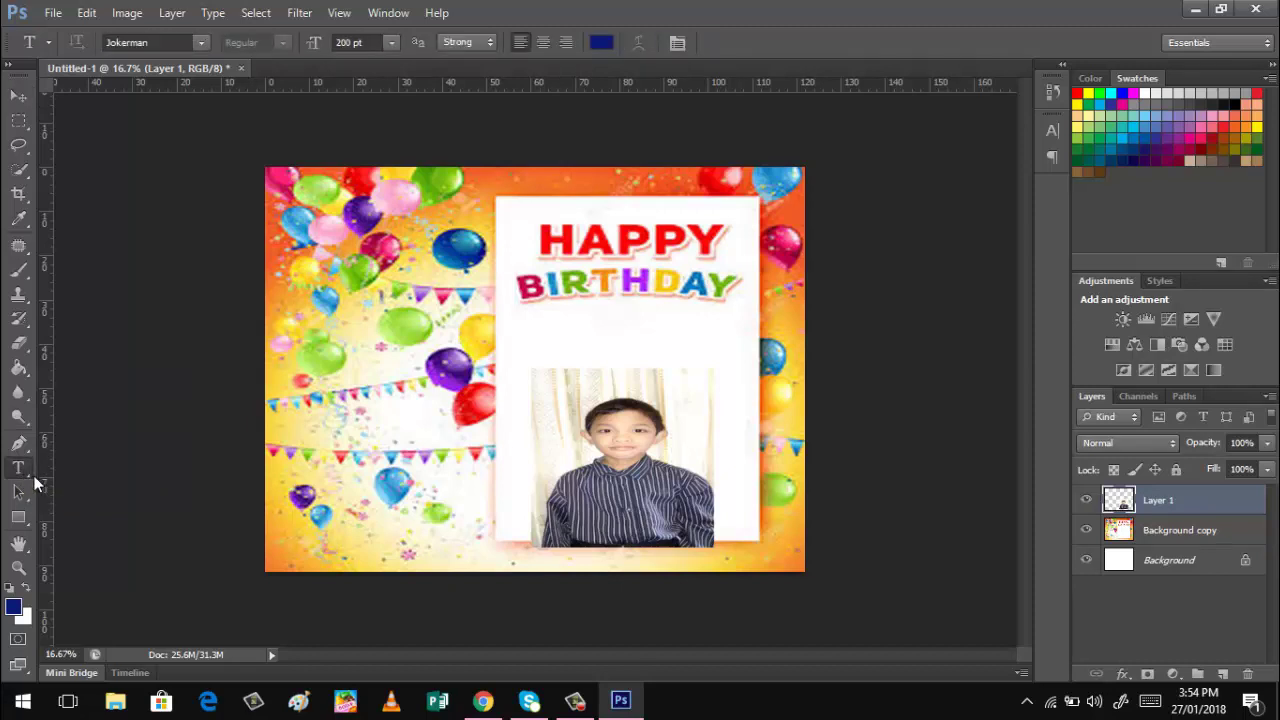
{"action": "right_click", "coordinate": [34, 476]}
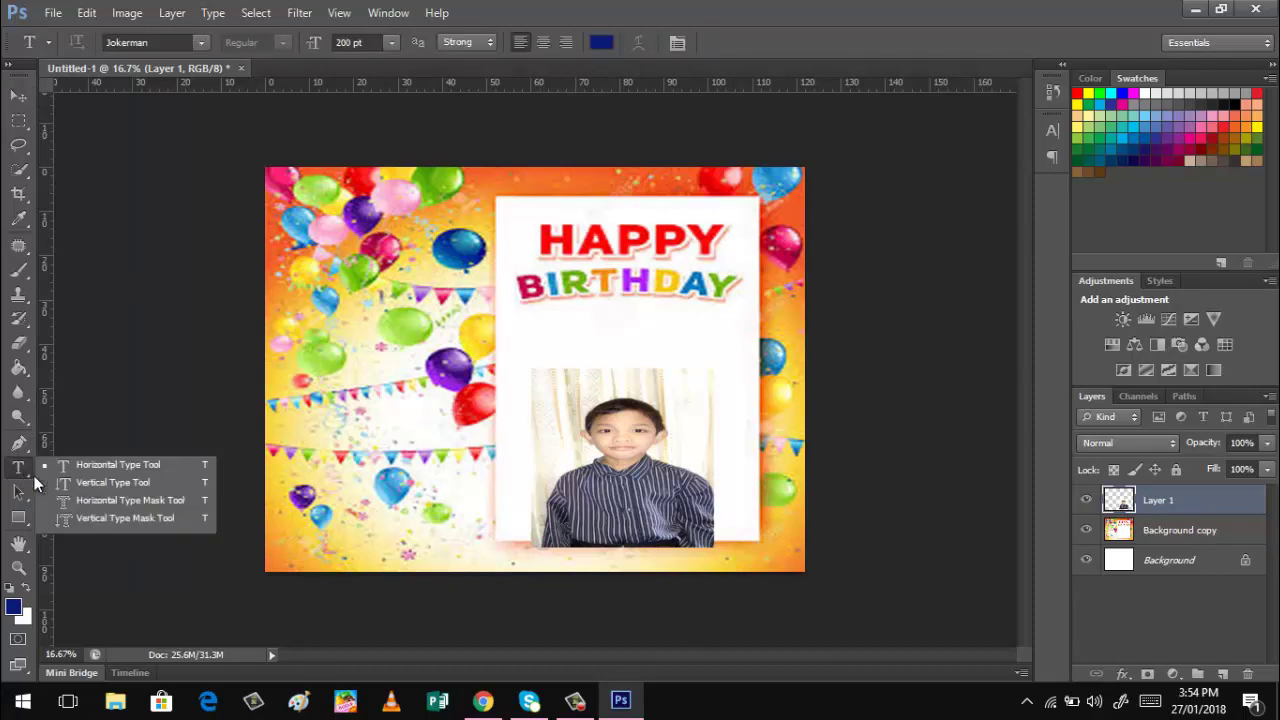
{"action": "left_click", "coordinate": [97, 469]}
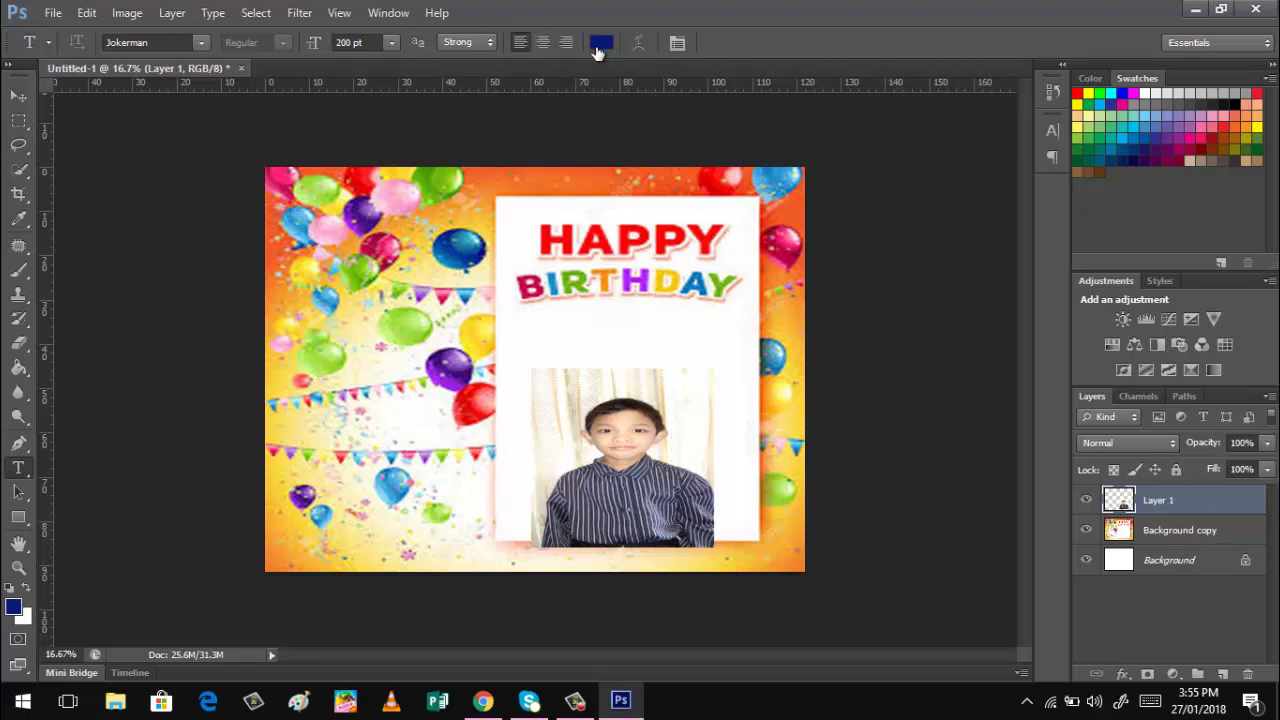
Type the child's name in capitals below BIRTHDAY, commit it, and centre it under the heading.
{"action": "left_click", "coordinate": [586, 316]}
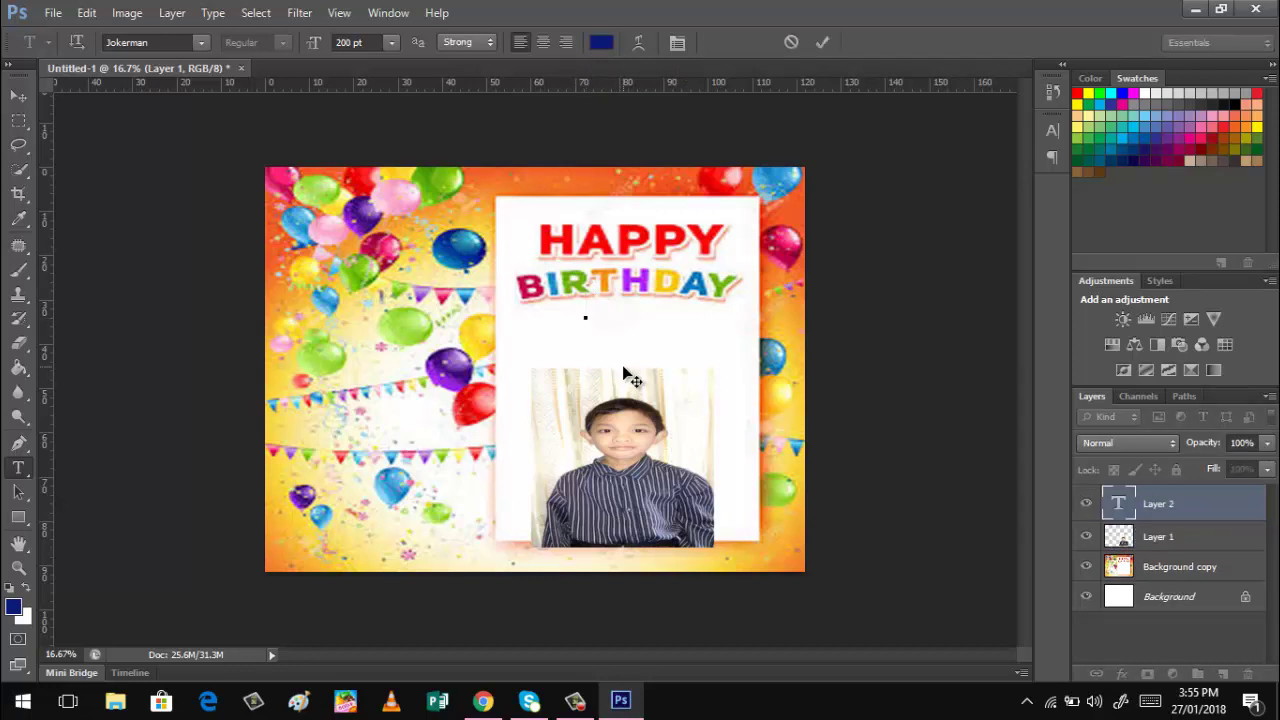
{"action": "type", "text": "k"}
{"action": "key", "text": "BackSpace"}
{"action": "key", "text": "Caps_Lock"}
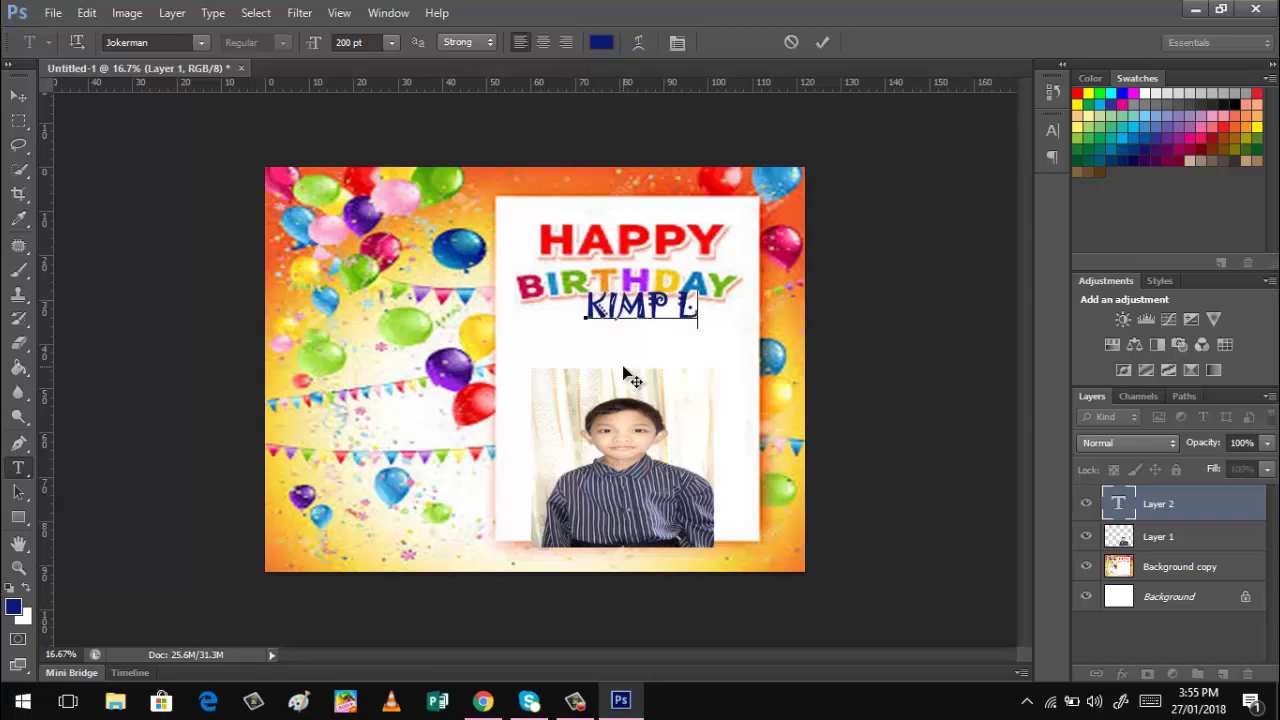
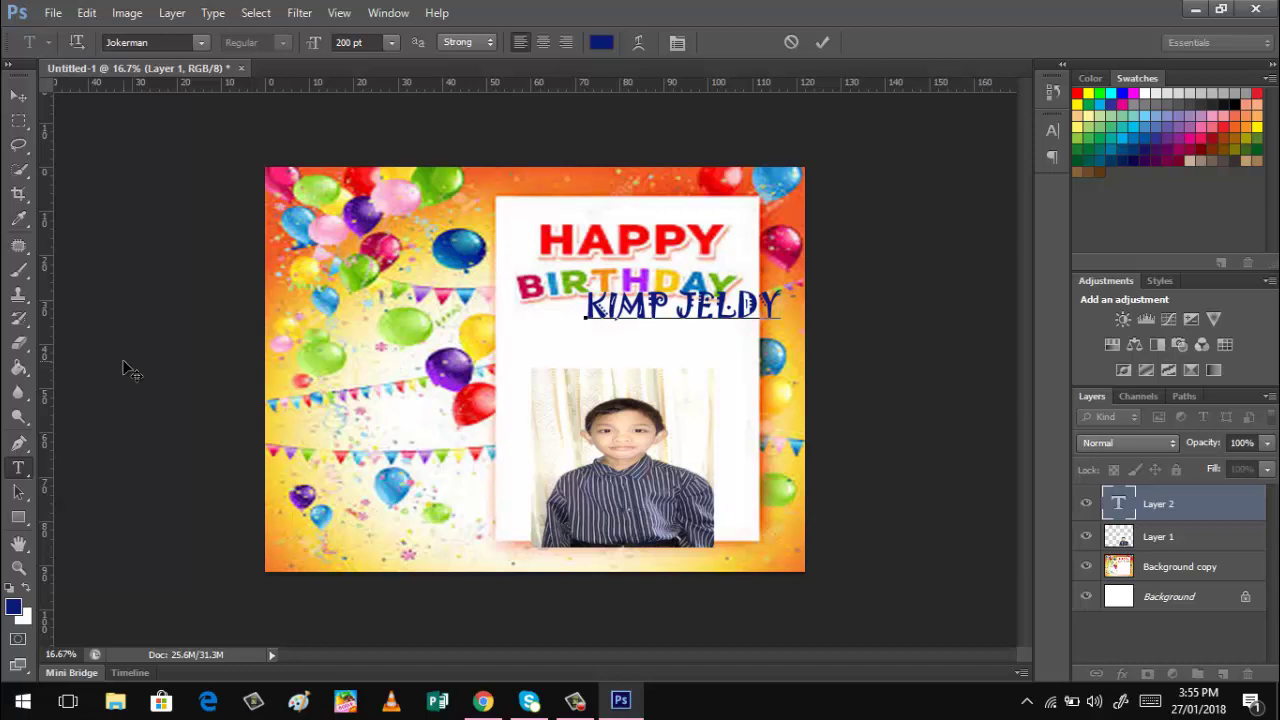
{"action": "left_click", "coordinate": [17, 100]}
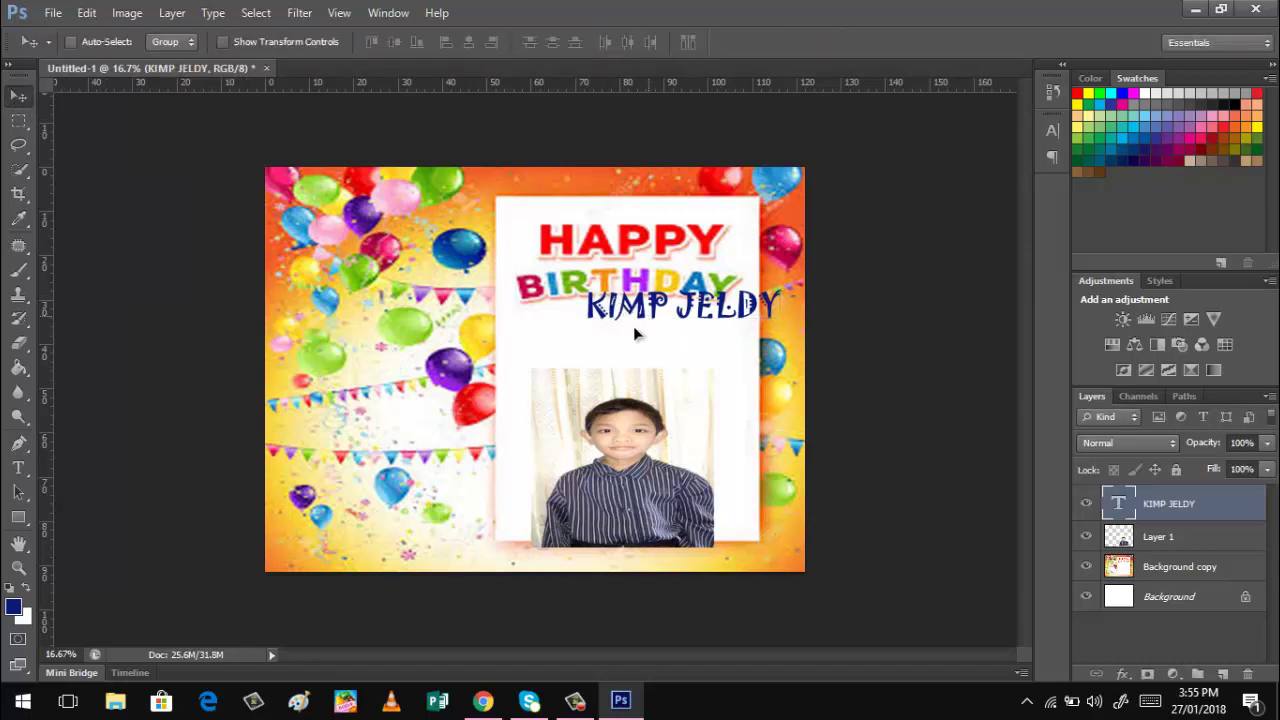
{"action": "left_click_drag", "start_coordinate": [633, 326], "coordinate": [594, 342]}
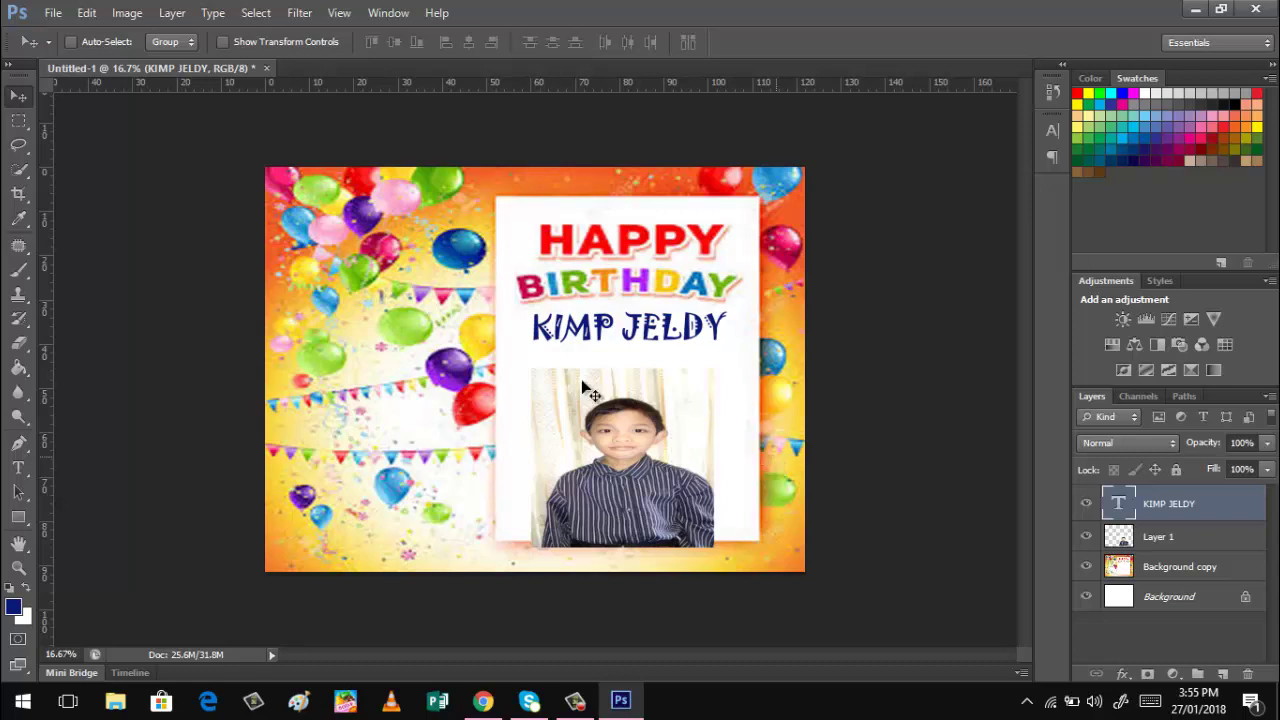
In Save As, choose JPEG format and name the file 'Birthday Tarpaulin'.
{"action": "left_click", "coordinate": [50, 13]}
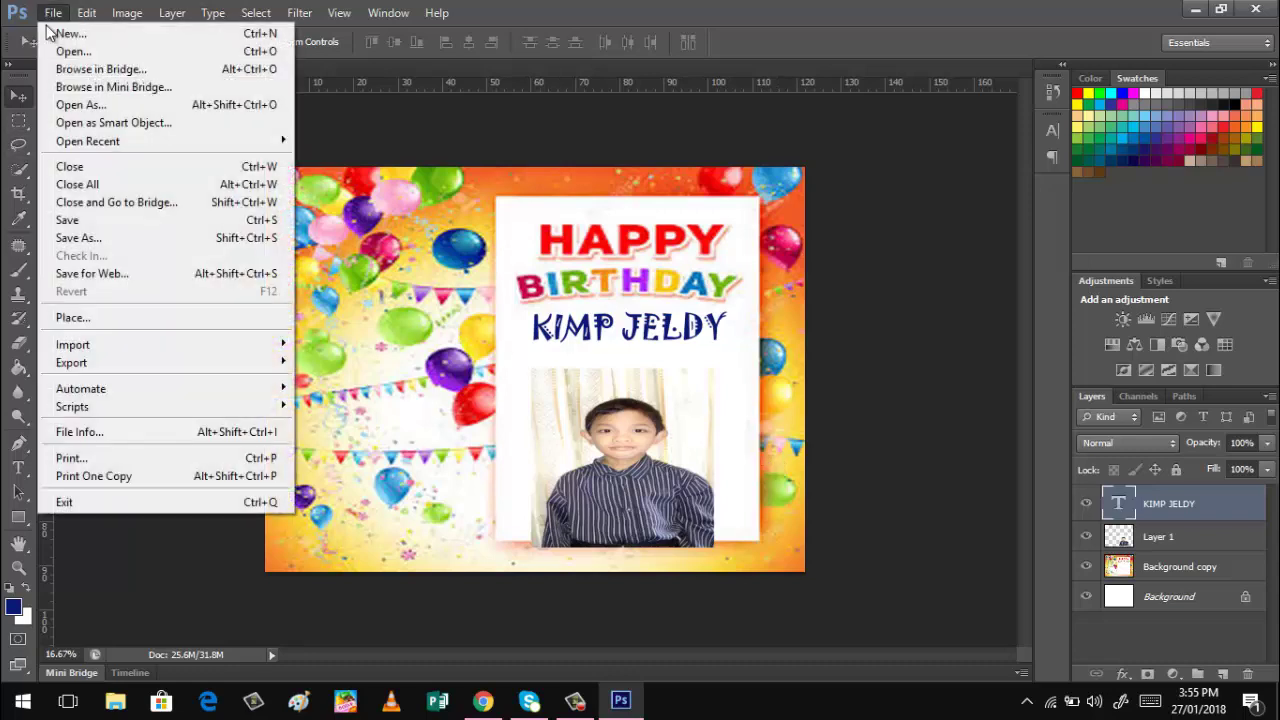
{"action": "left_click", "coordinate": [86, 243]}
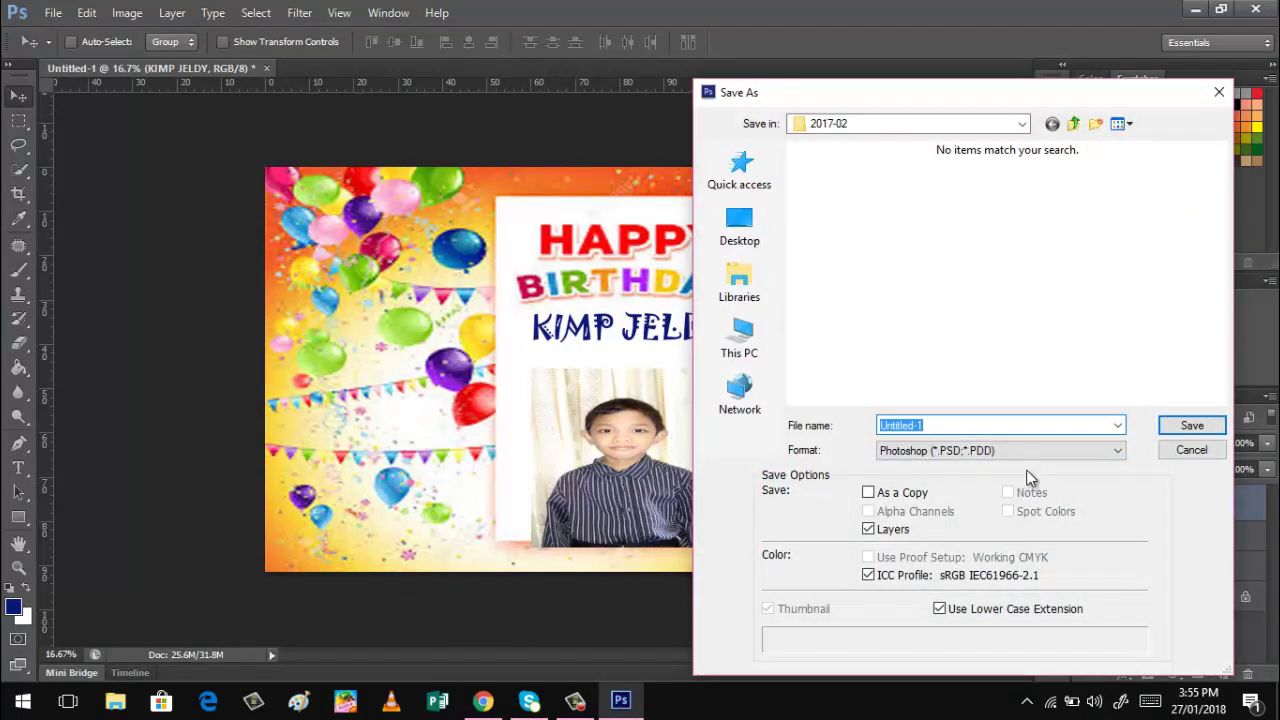
{"action": "left_click", "coordinate": [1117, 451]}
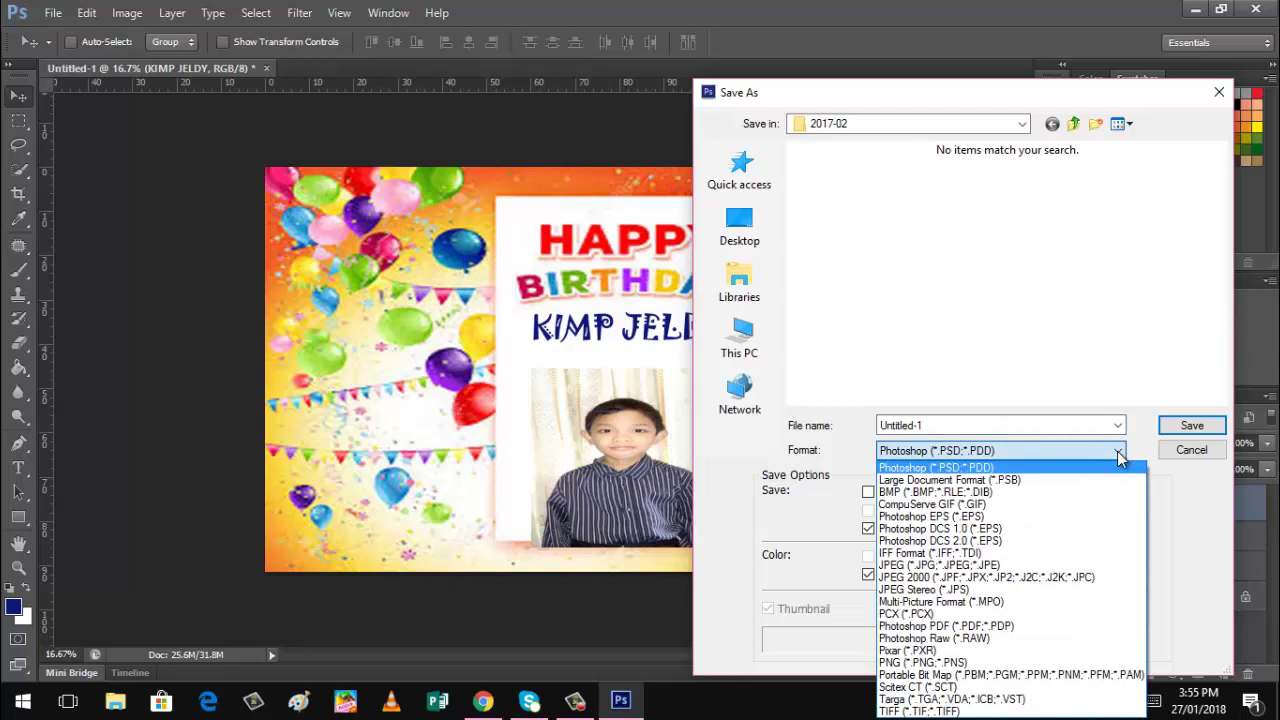
{"action": "left_click", "coordinate": [1001, 567]}
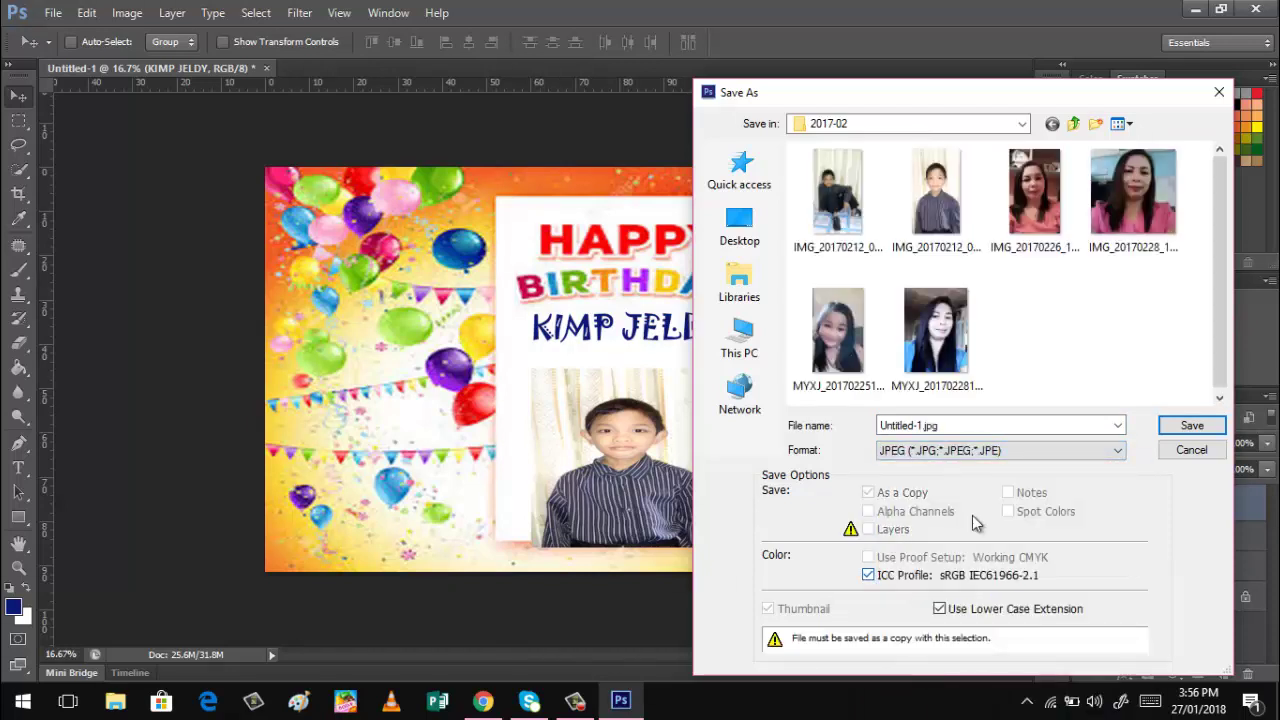
{"action": "double_click", "coordinate": [958, 424]}
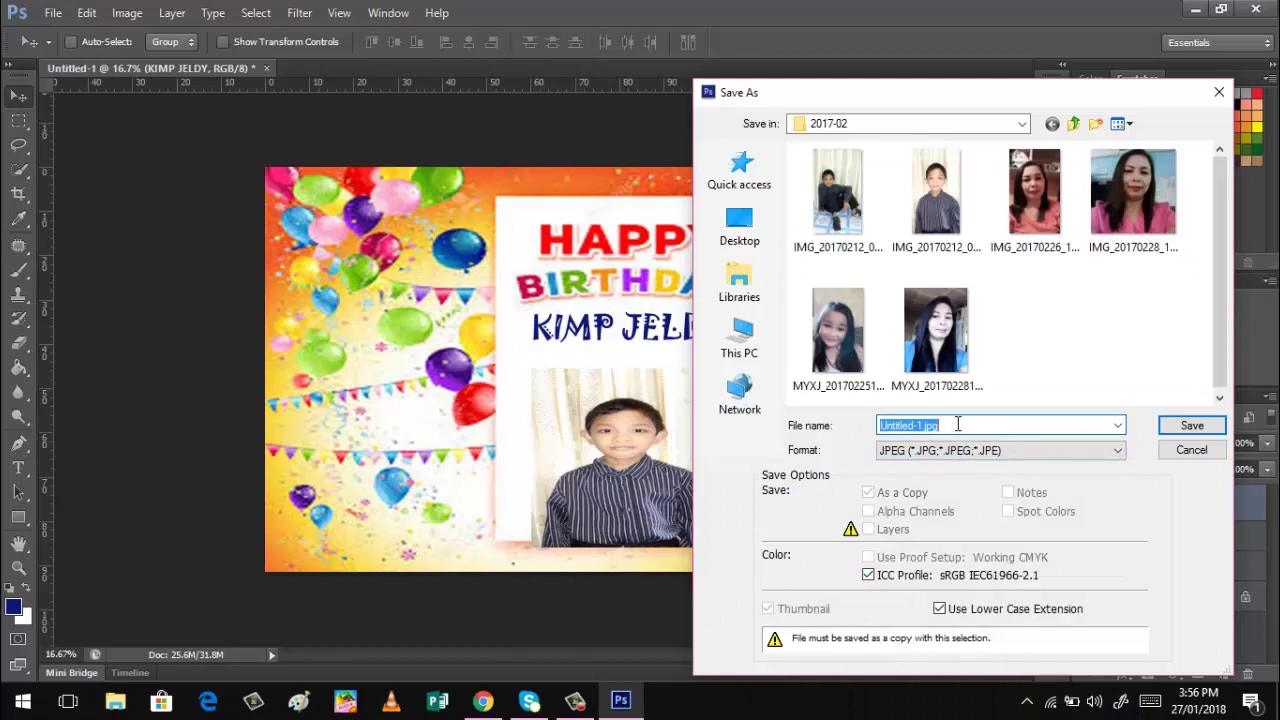
{"action": "key", "text": "BackSpace"}
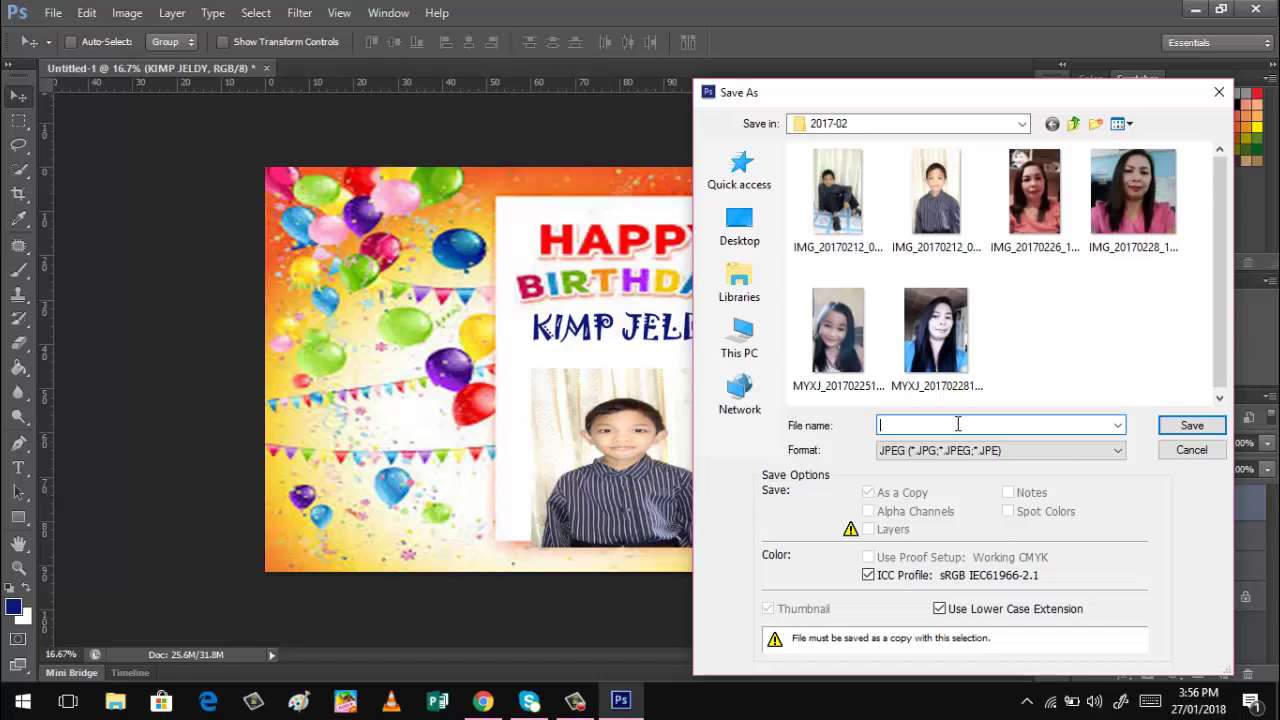
{"action": "type", "text": "bIRTH"}
{"action": "key", "text": "Caps_Lock"}
{"action": "key", "text": "BackSpace"}
{"action": "key", "text": "BackSpace"}
{"action": "key", "text": "BackSpace"}
{"action": "key", "text": "BackSpace"}
{"action": "key", "text": "BackSpace"}
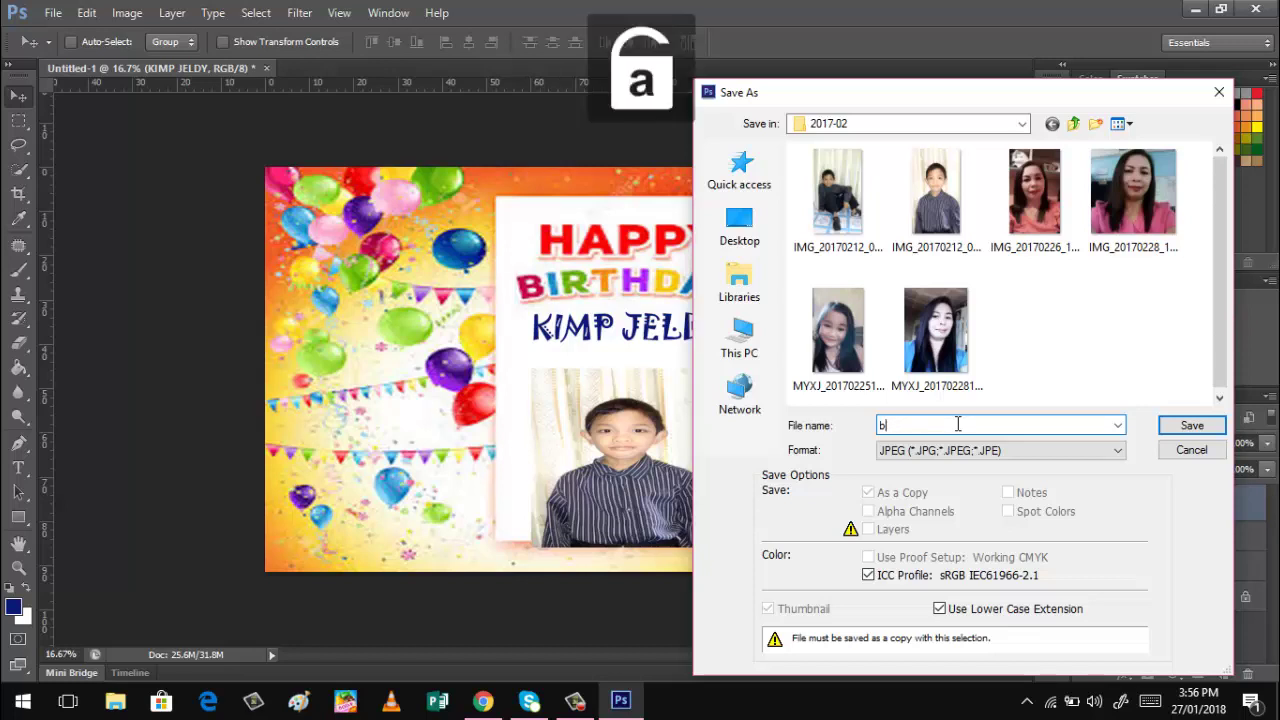
{"action": "type", "text": "Bi"}
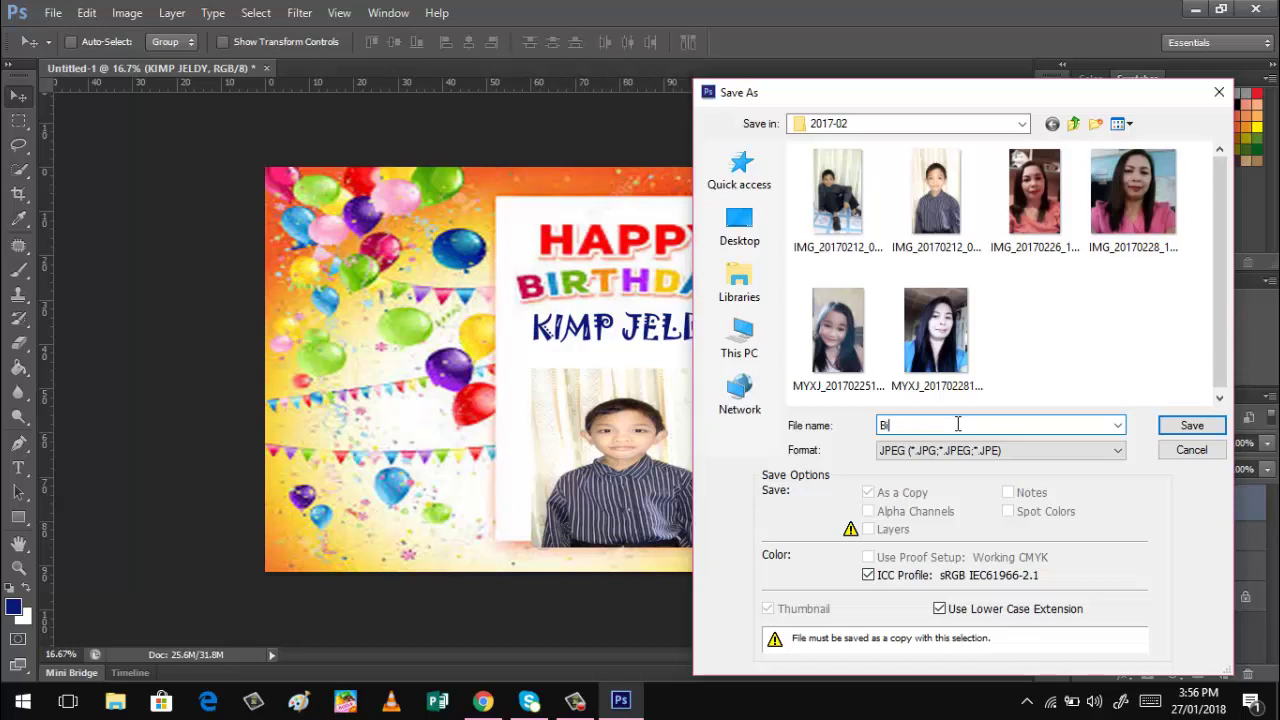
{"action": "type", "text": "rthday Tarpaulin"}
Save the JPEG 'Birthday Tarpaulin' at Maximum quality 12.
{"action": "left_click", "coordinate": [1186, 425]}
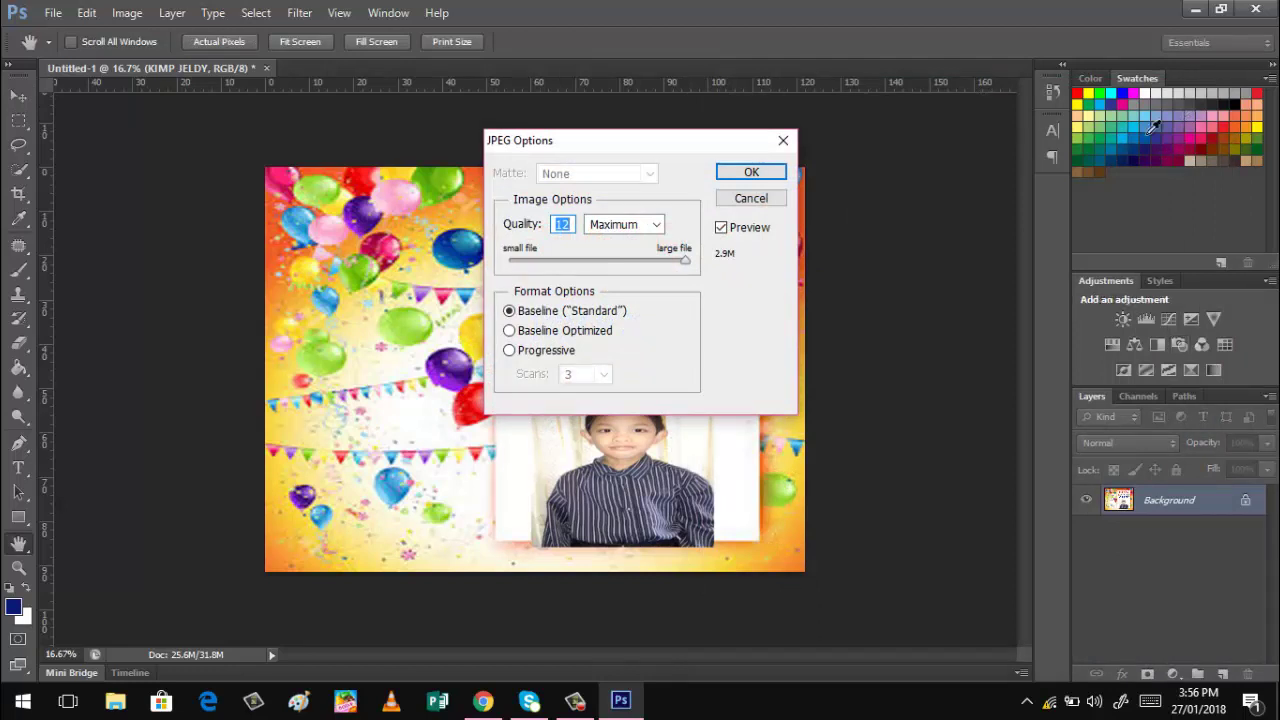
{"action": "left_click", "coordinate": [751, 173]}
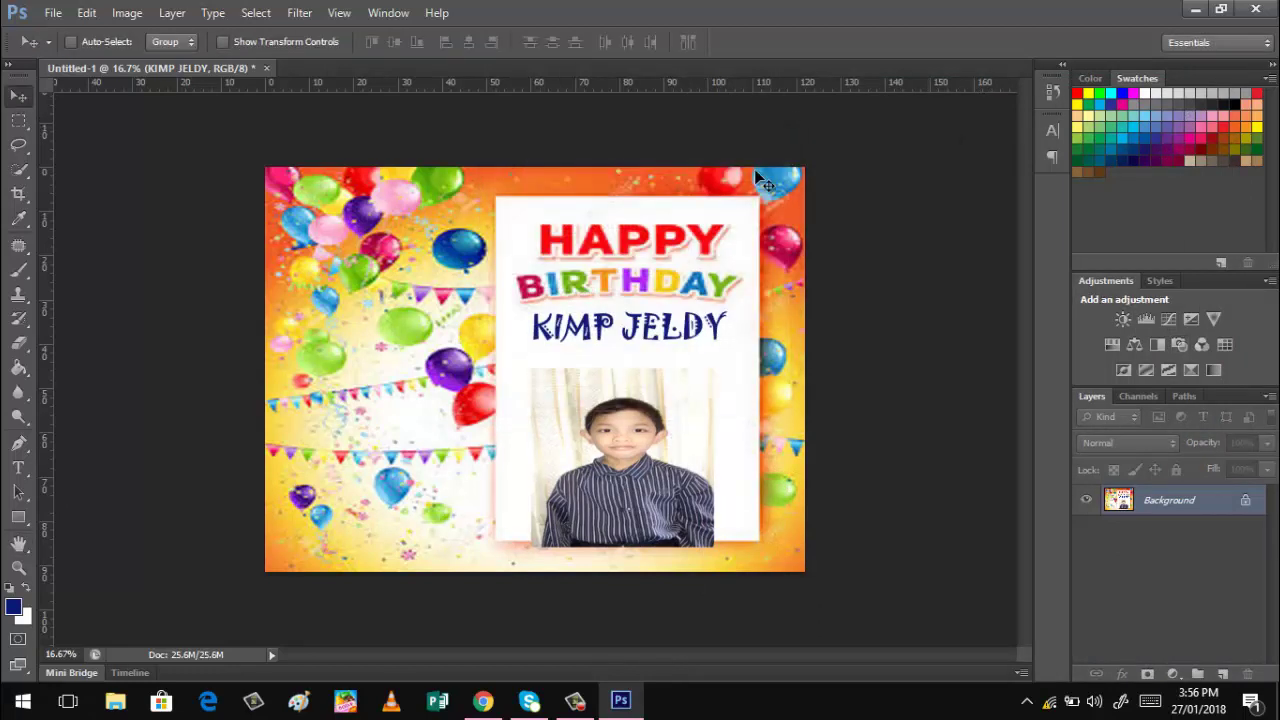